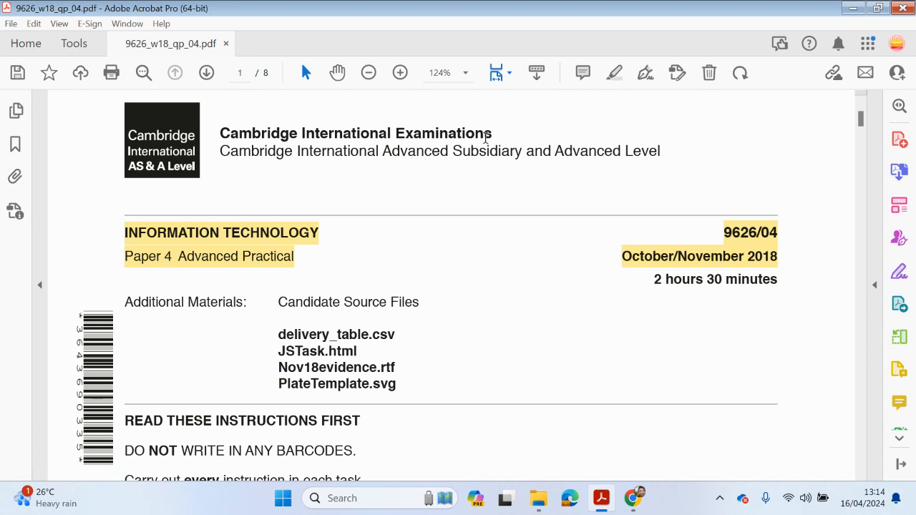
- Skim the exam paper from the cover to page 6, where the Top Tables database task begins
scroll(544, 258, "down", 10)
scroll(549, 433, "down", 20)
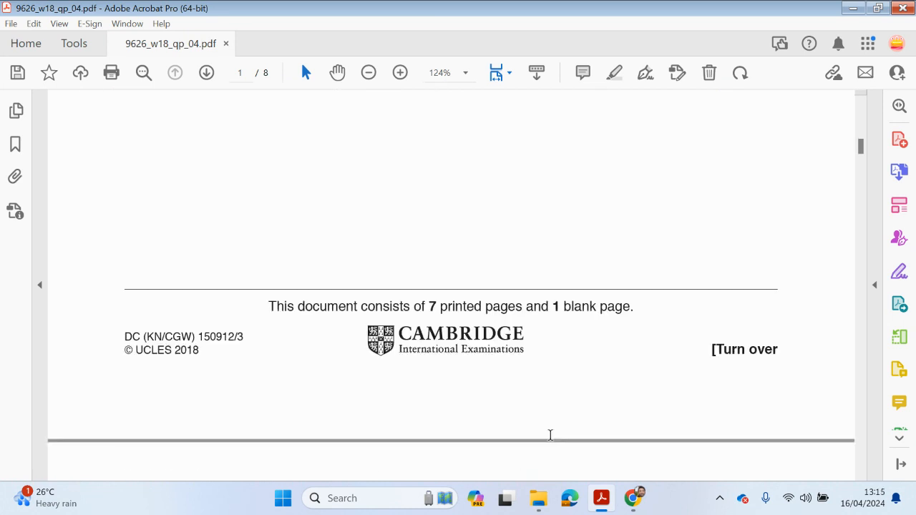
scroll(559, 440, "down", 18)
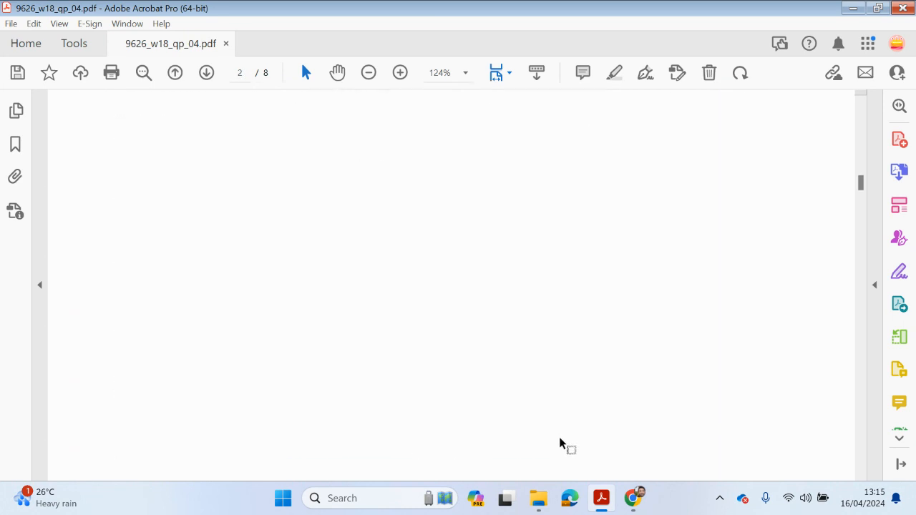
scroll(562, 439, "down", 10)
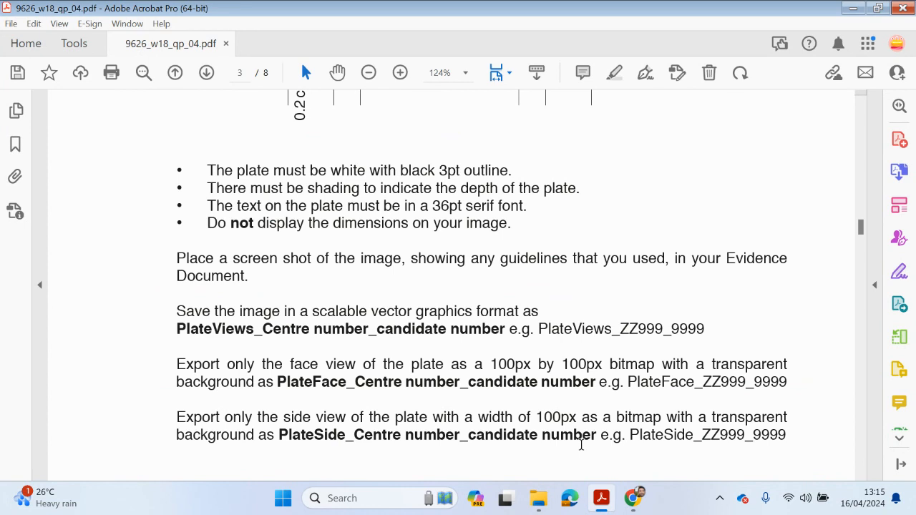
scroll(601, 419, "down", 18)
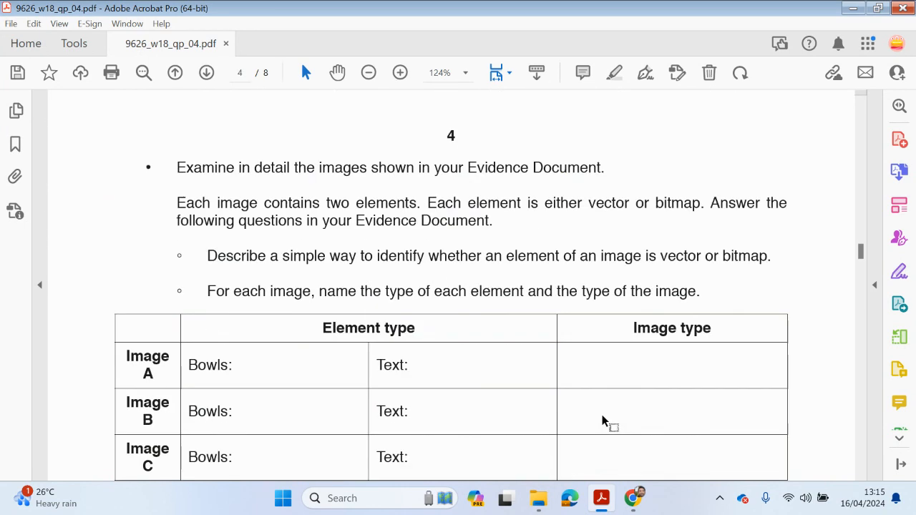
scroll(601, 428, "down", 18)
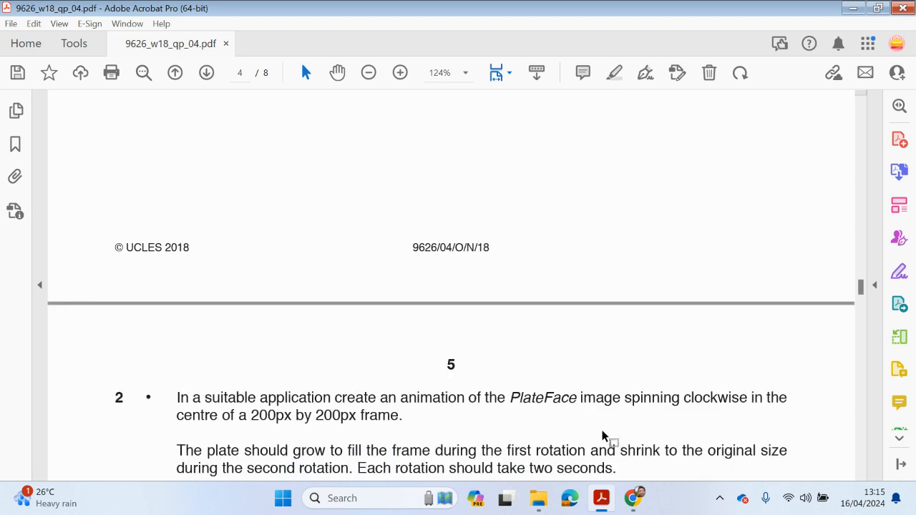
scroll(602, 432, "down", 5)
scroll(605, 435, "up", 4)
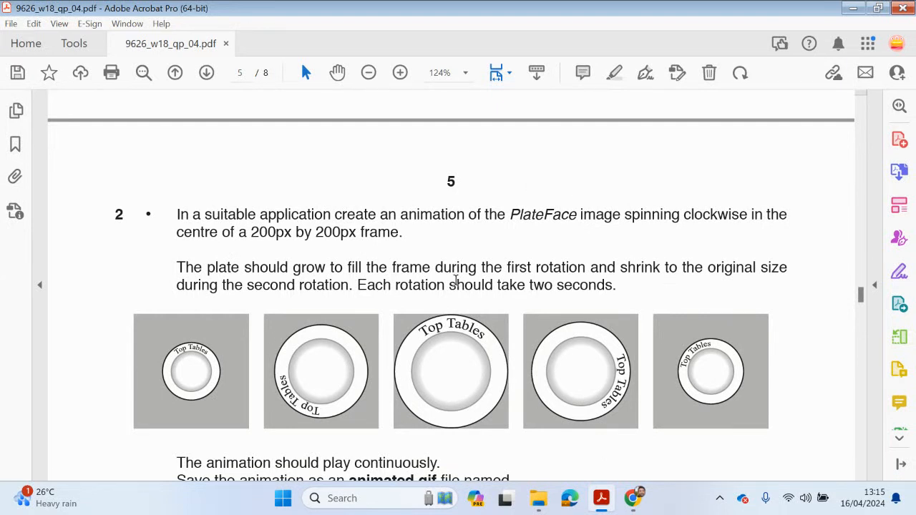
scroll(447, 336, "down", 10)
scroll(445, 341, "down", 15)
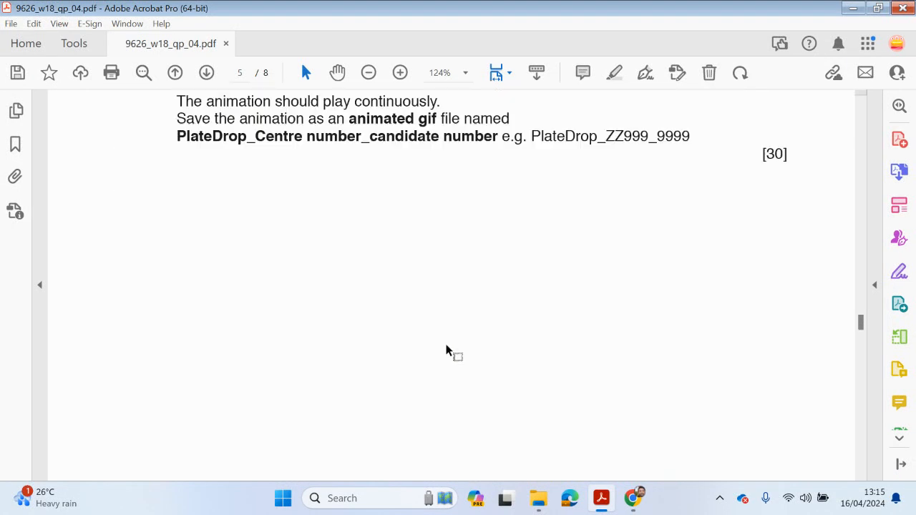
scroll(452, 344, "up", 1)
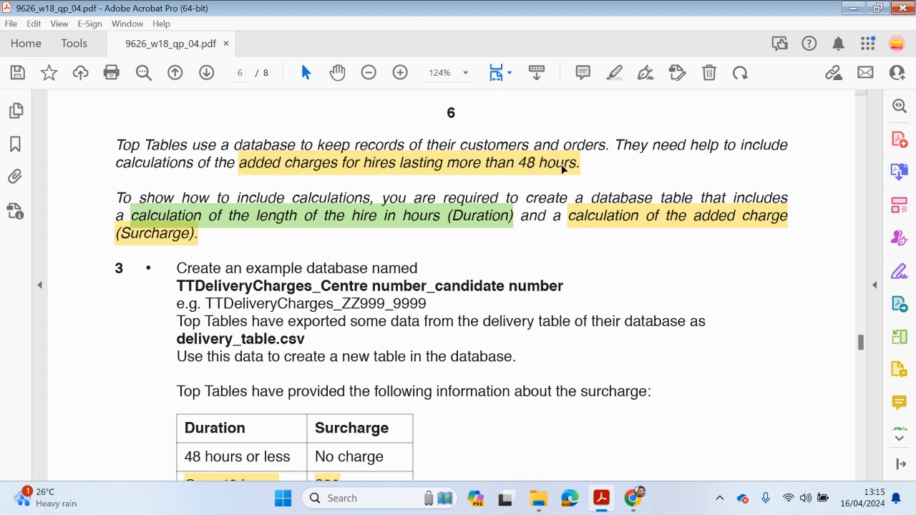
- Read question 3's database requirements and the surcharge rates for the different hire durations
scroll(563, 169, "down", 2)
scroll(564, 166, "down", 2)
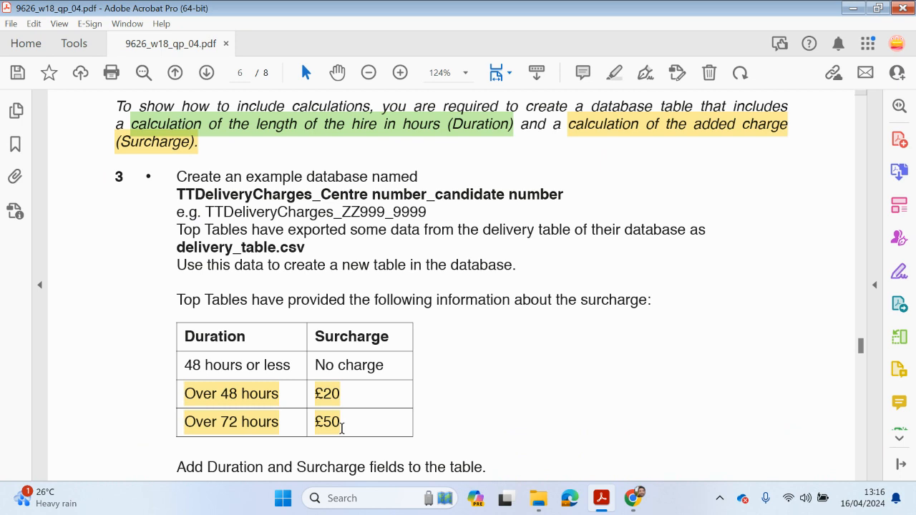
scroll(341, 428, "up", 3)
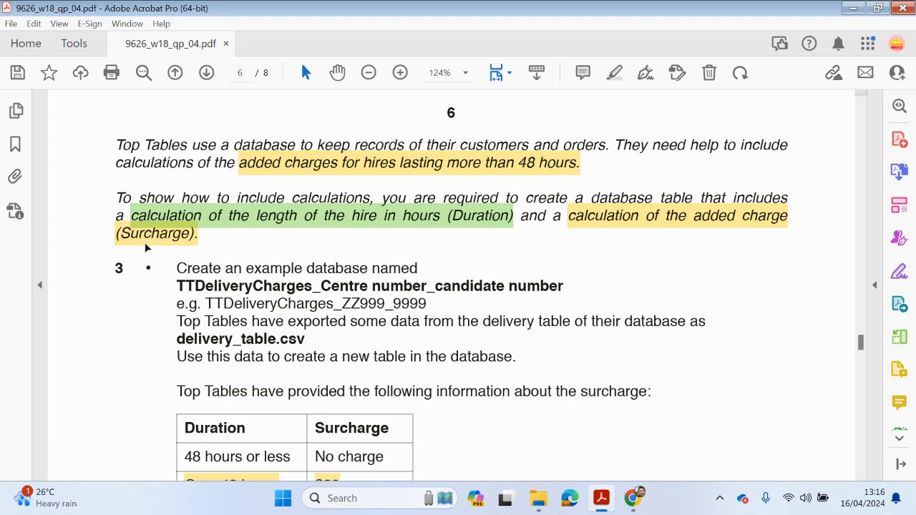
scroll(173, 248, "down", 3)
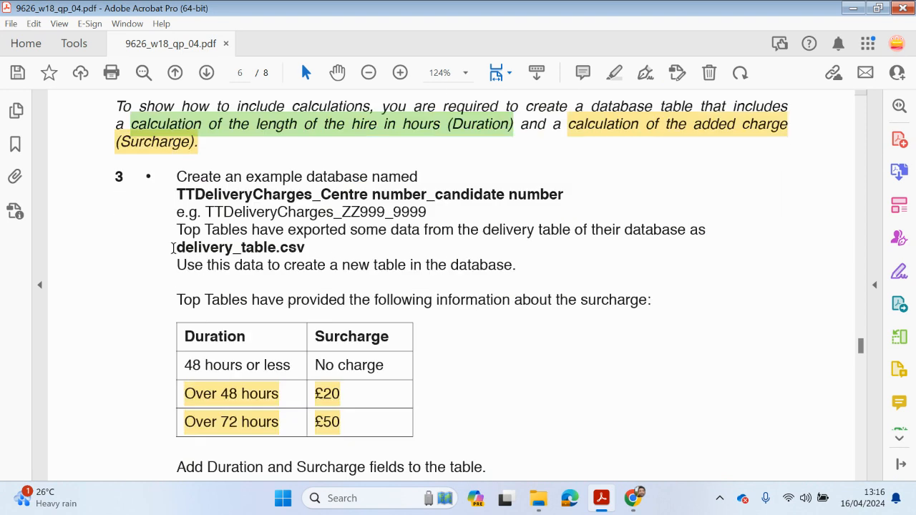
scroll(173, 248, "down", 1)
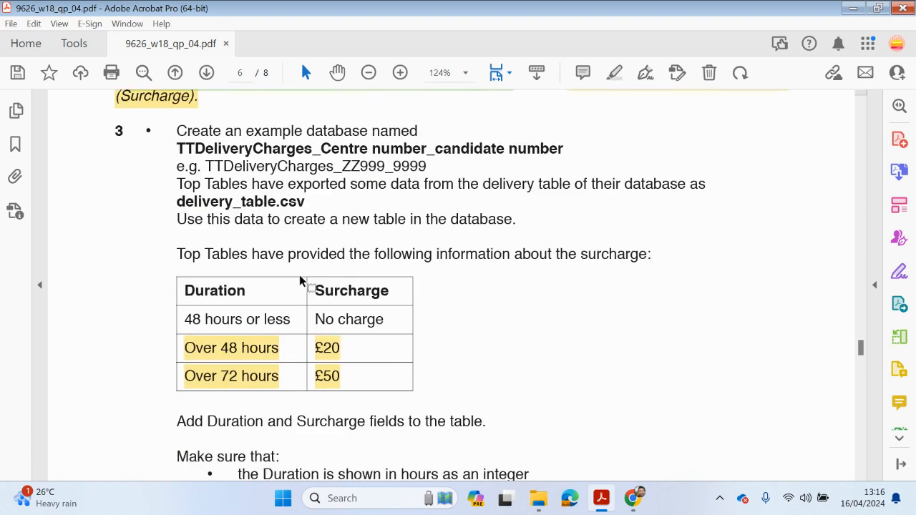
left_click_drag(175, 132, 415, 132)
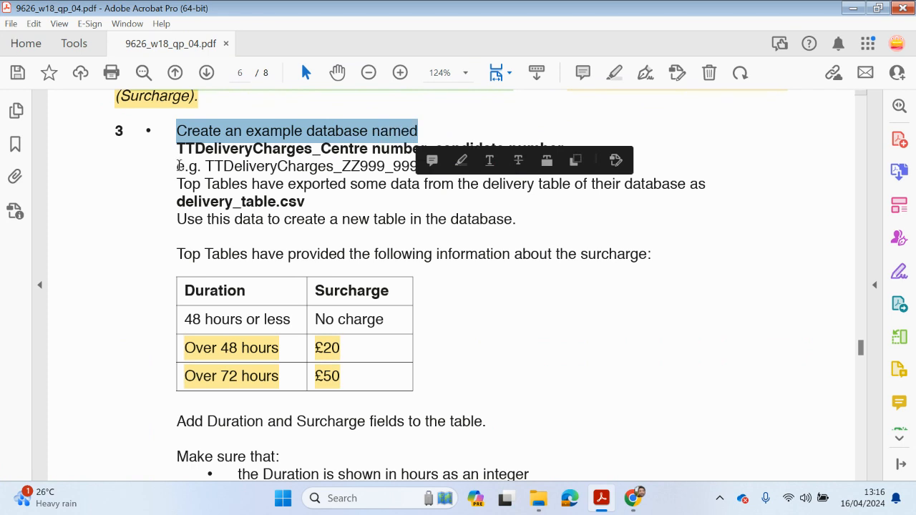
left_click(223, 173)
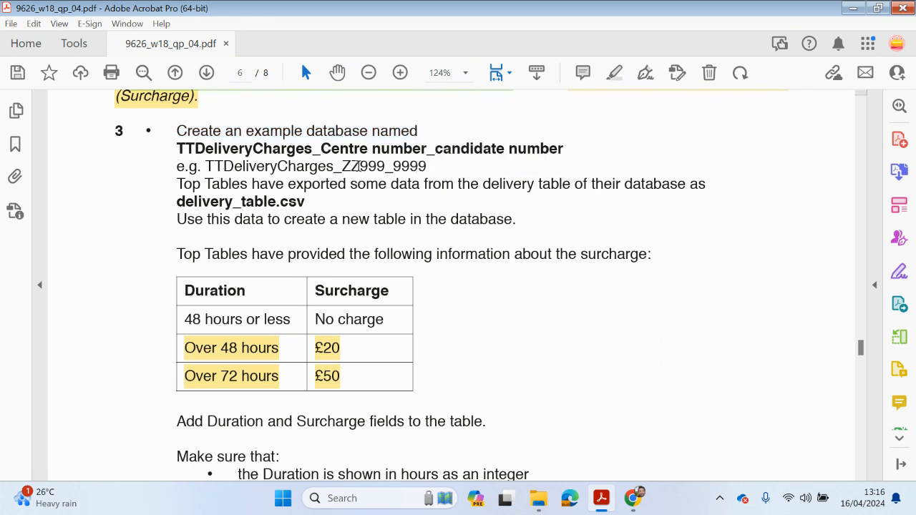
- Copy the example database name TTDeliveryCharges_ZZ999_9999 from question 3
left_click_drag(432, 162, 337, 168)
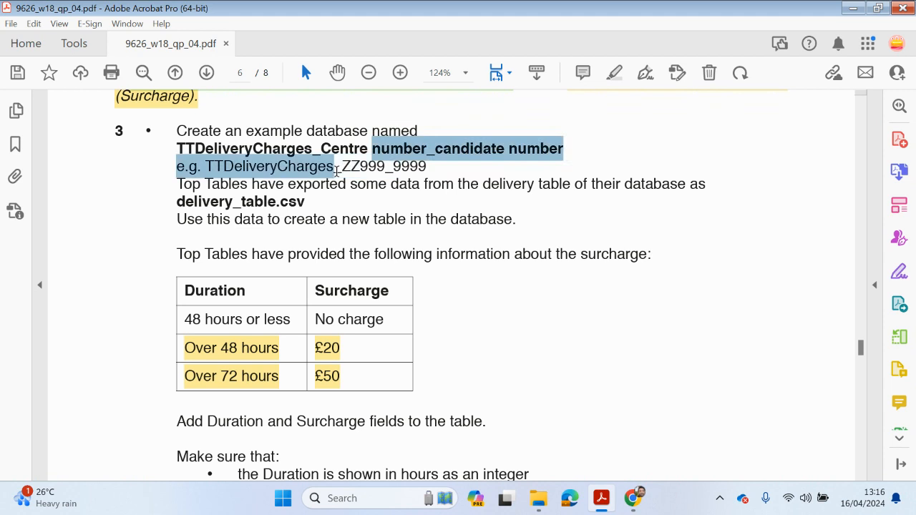
left_click(208, 165)
left_click_drag(208, 165, 427, 168)
right_click(417, 174)
left_click(429, 184)
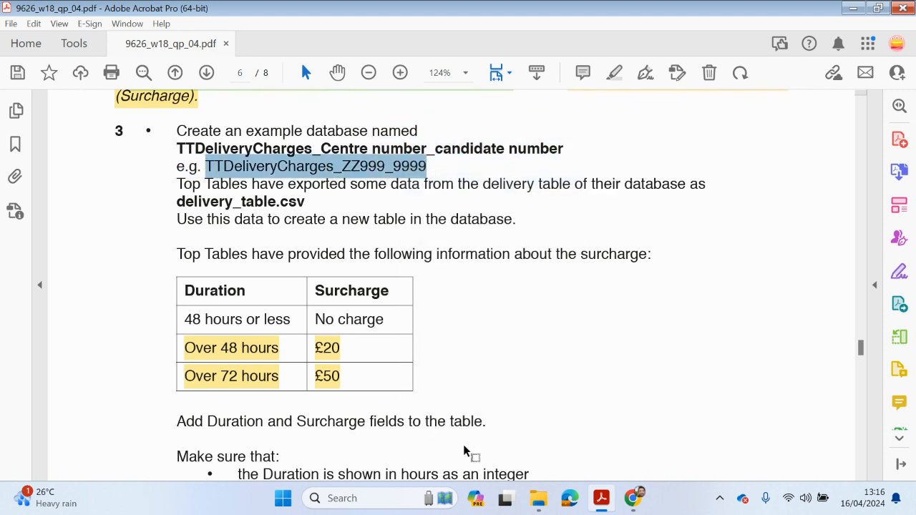
- Create a Microsoft Access database named TTDeliveryCharges_ZZ999_9999 in the 9626_w18_sf_04 folder in File Explorer
left_click(538, 498)
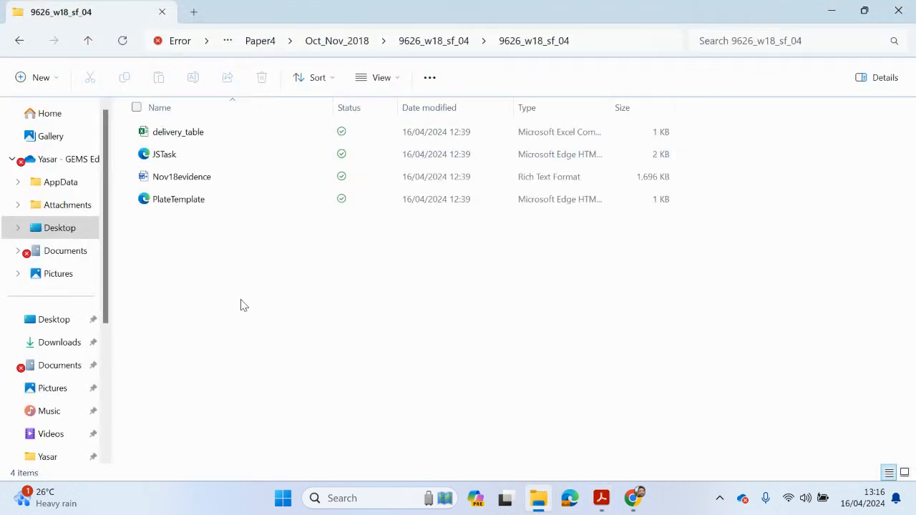
right_click(241, 307)
mouse_move(415, 241)
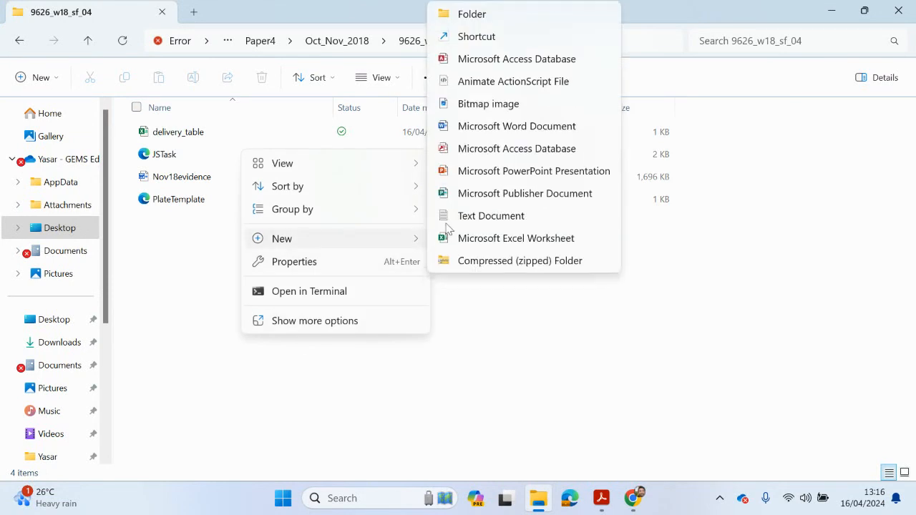
left_click(505, 64)
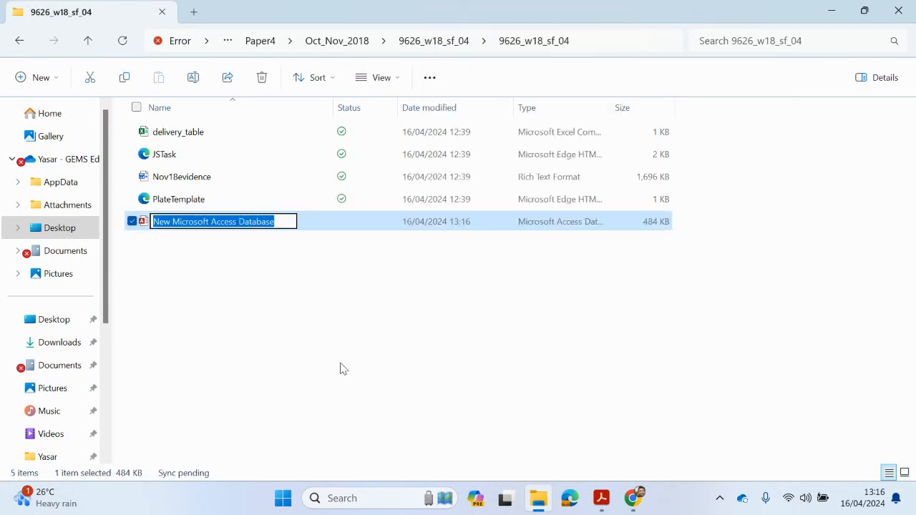
key("ctrl+v")
key("Return")
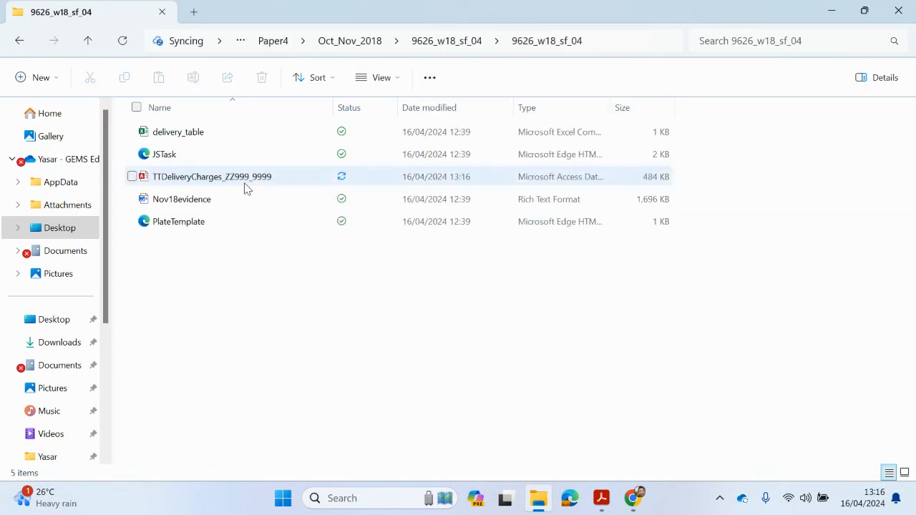
- Open the TTDeliveryCharges_ZZ999_9999 database in Access with its content enabled and widen the list of Access objects
double_click(245, 188)
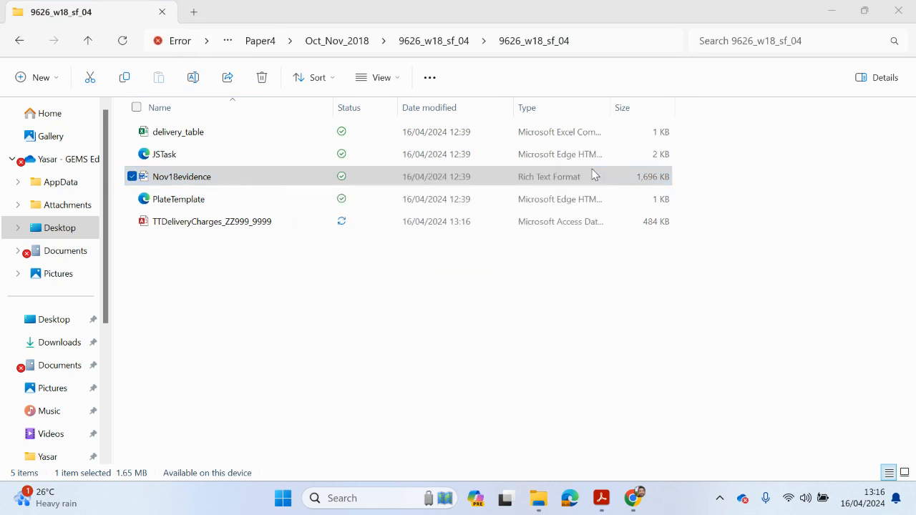
left_click(230, 228)
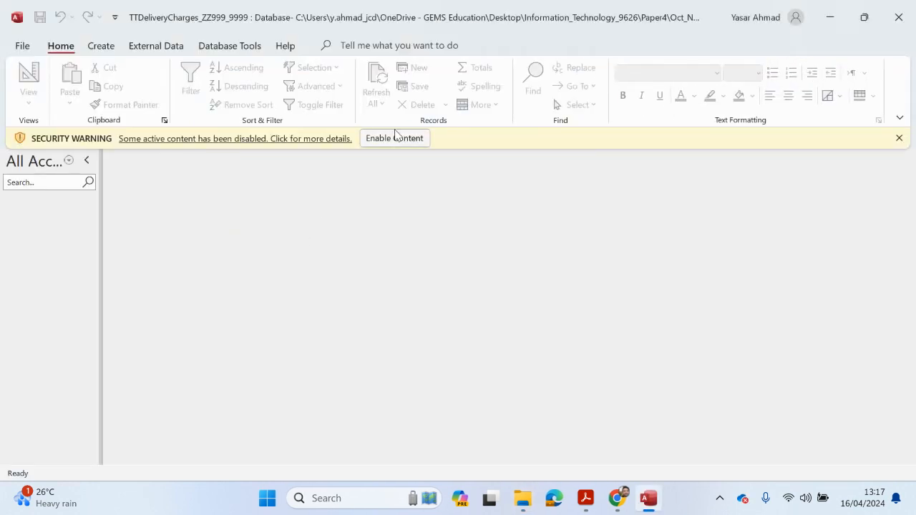
left_click(405, 137)
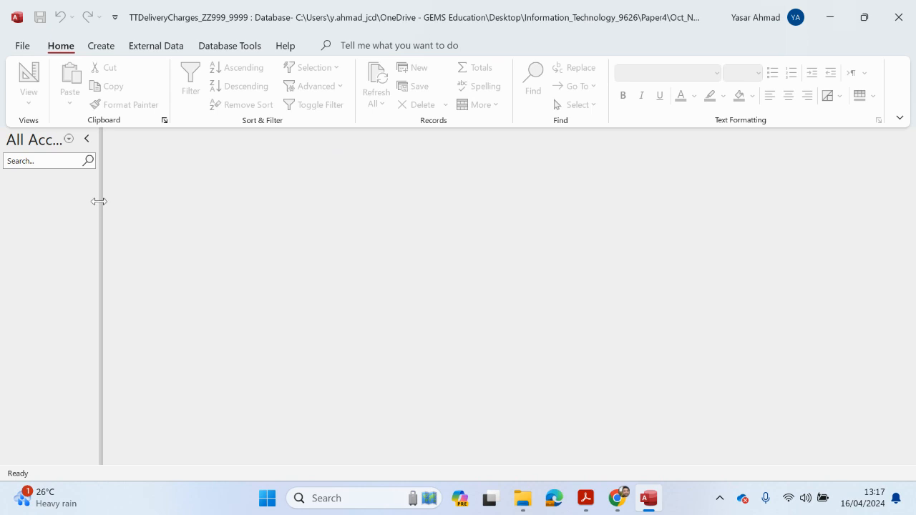
left_click_drag(100, 202, 297, 202)
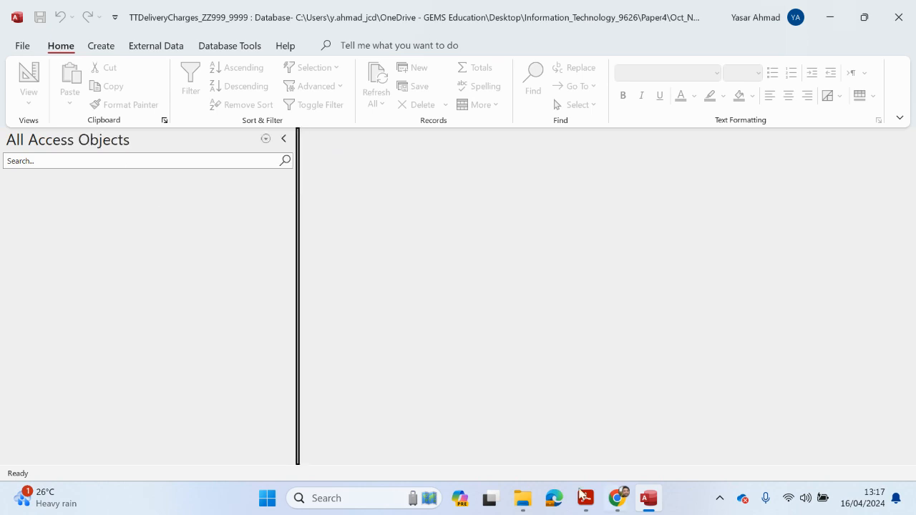
- Switch to the exam paper in Acrobat and review the instruction to create a new table from delivery_table.csv
left_click(584, 498)
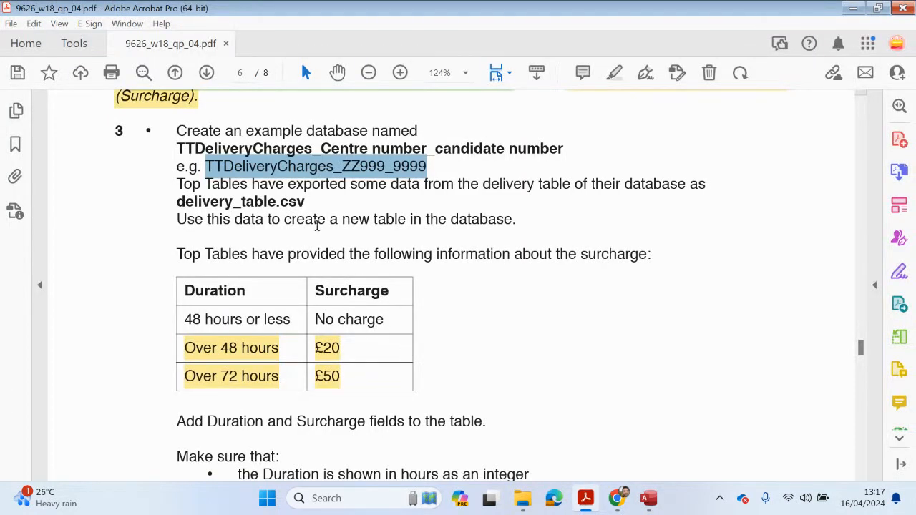
left_click_drag(177, 201, 299, 207)
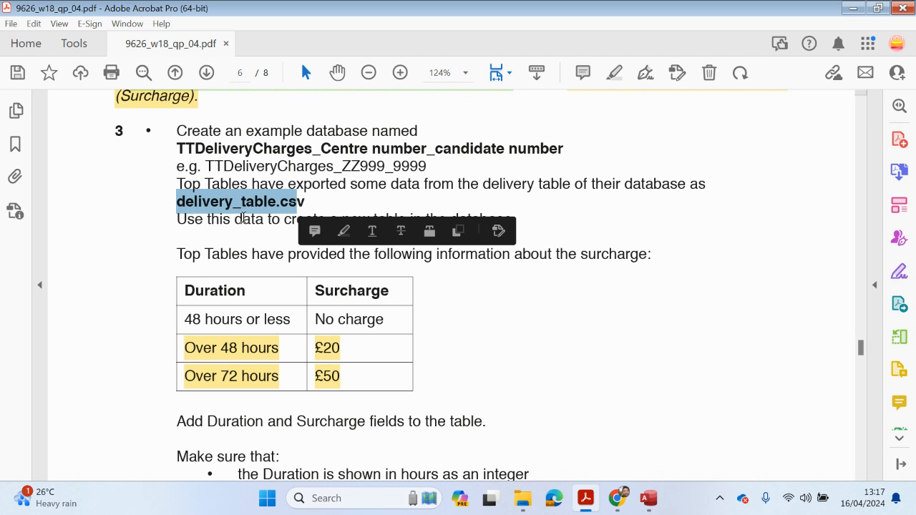
left_click(301, 204)
left_click_drag(184, 226, 476, 227)
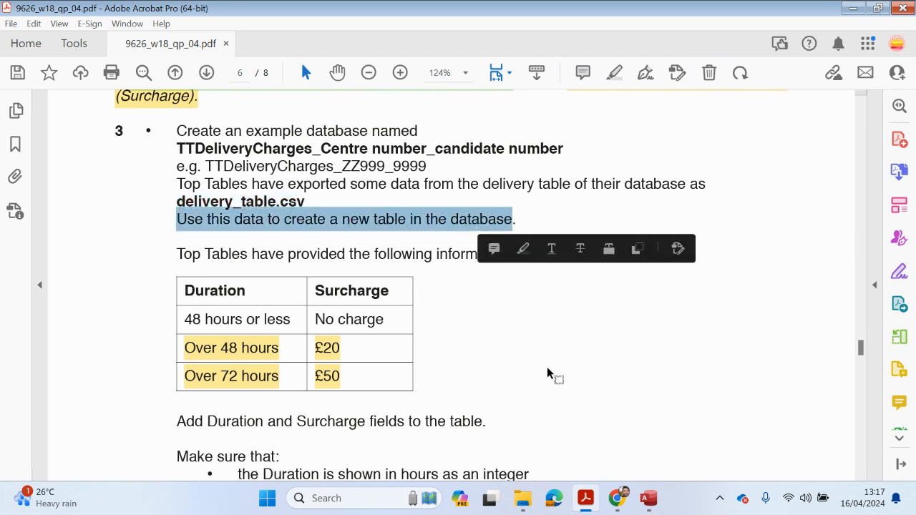
- Open delivery_table from the source files folder in Excel and fit the widths of columns B to E to their contents
left_click(523, 501)
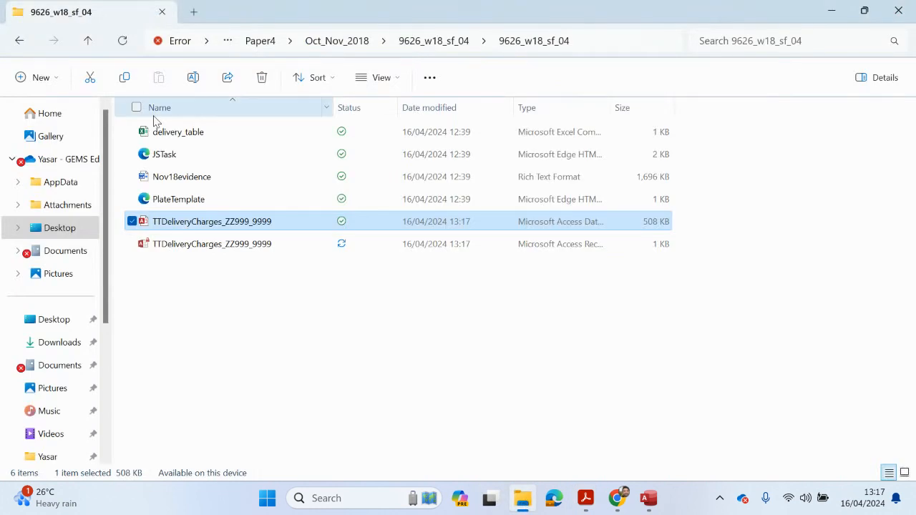
double_click(174, 132)
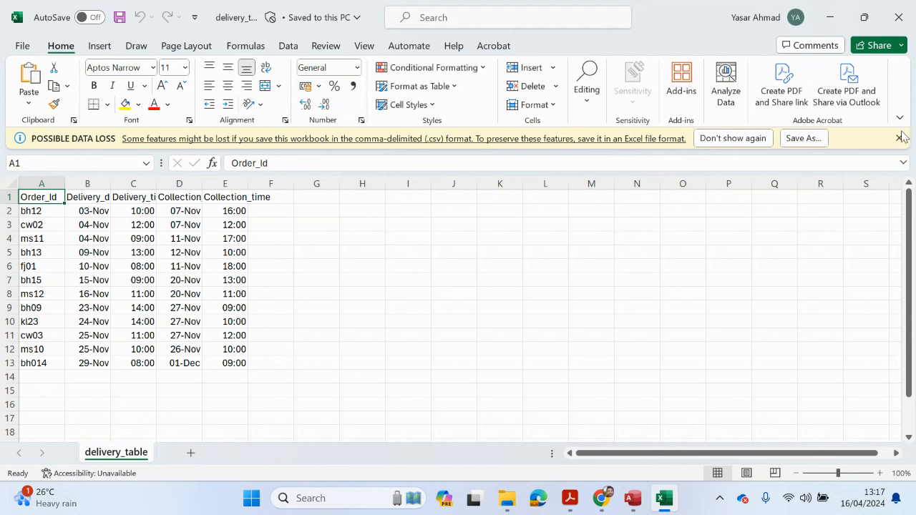
left_click(900, 138)
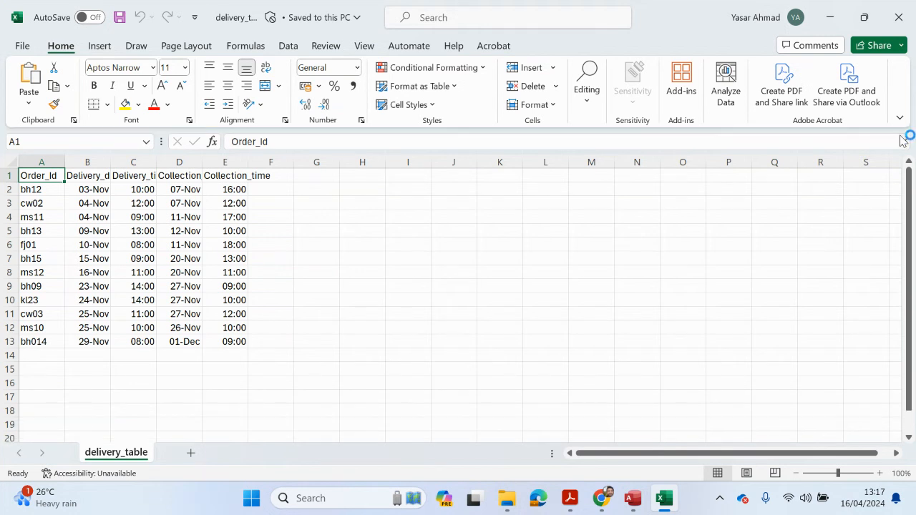
double_click(111, 161)
double_click(171, 161)
double_click(234, 161)
double_click(306, 162)
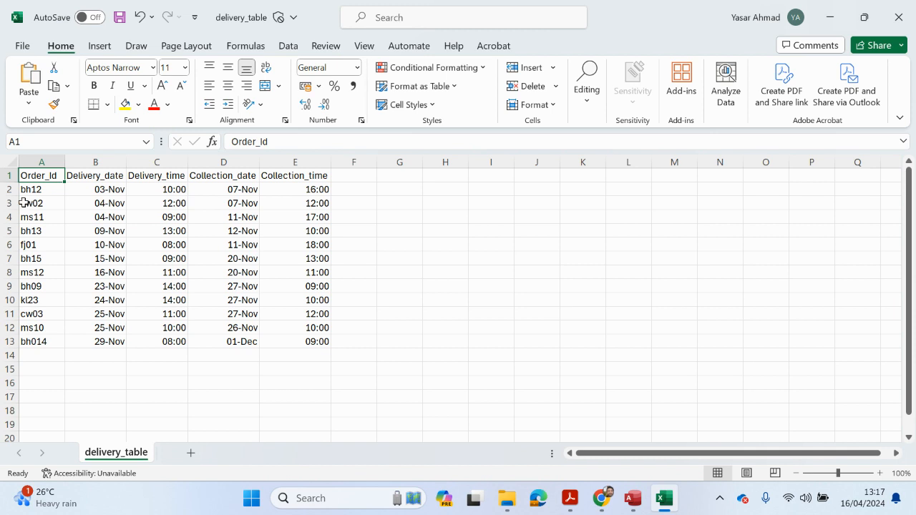
- Examine the delivery records, including the order IDs and the delivery and collection date and time columns
left_click_drag(10, 189, 11, 349)
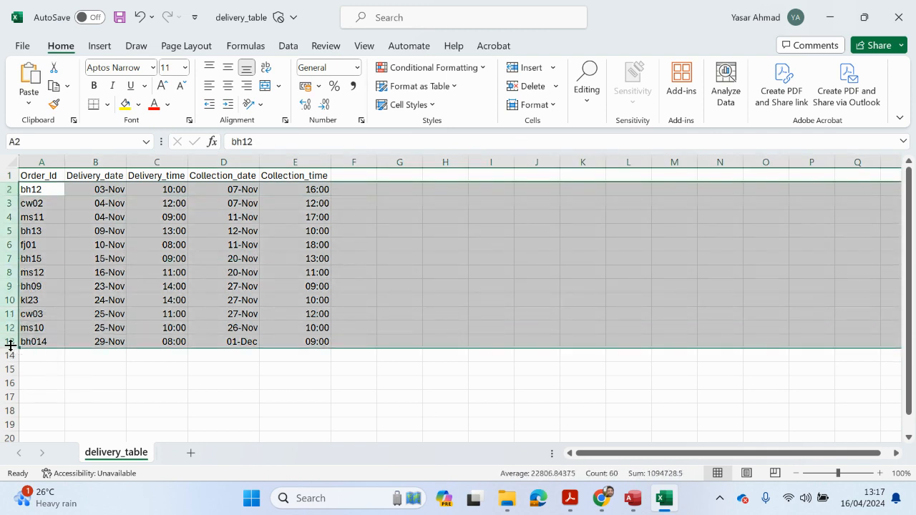
left_click(38, 190)
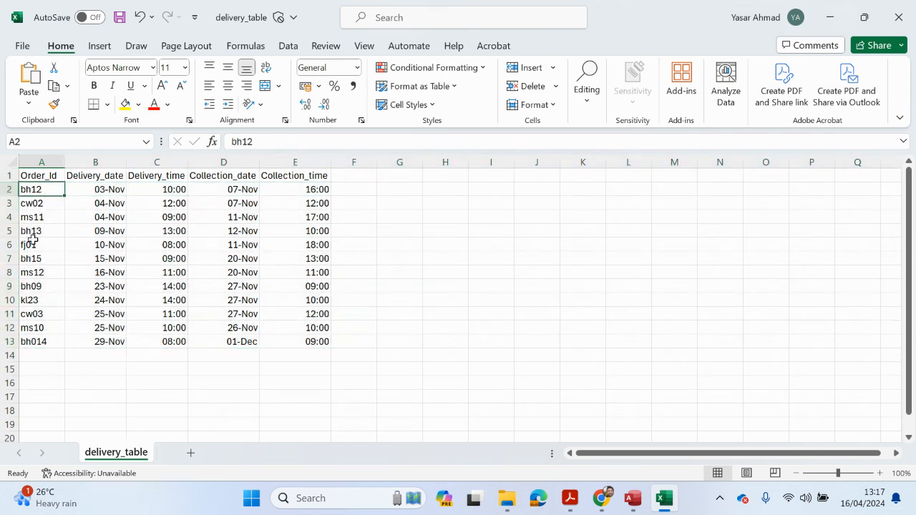
left_click_drag(101, 158, 160, 158)
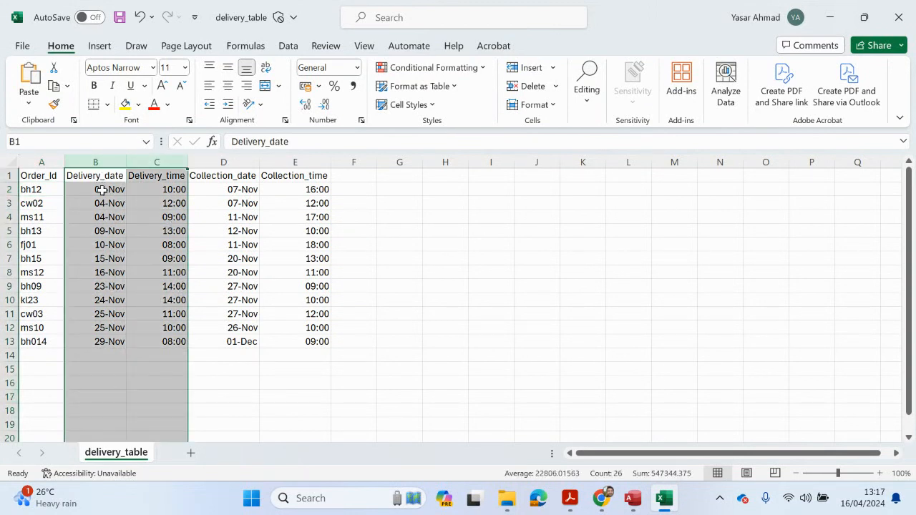
left_click_drag(243, 161, 290, 176)
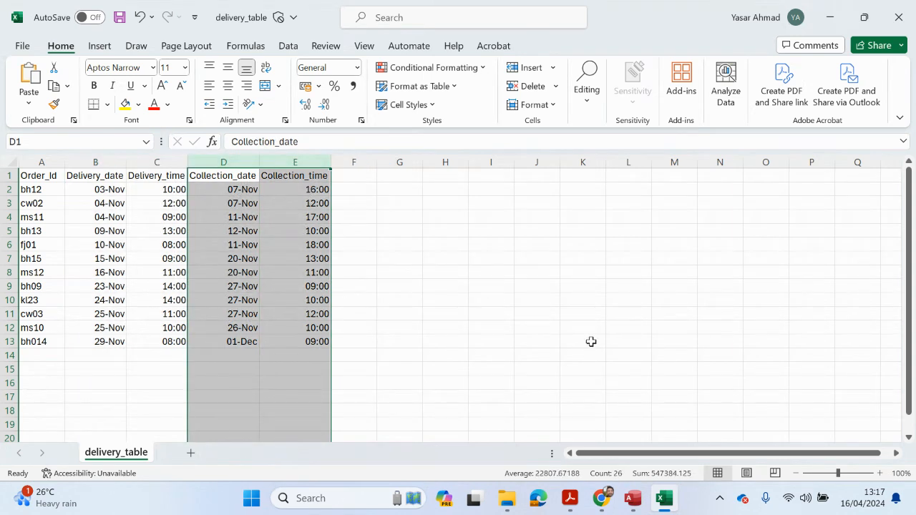
- Review the Duration calculation requirement in the exam paper, and compare it with the delivery and collection dates and times in Excel
left_click(564, 506)
scroll(494, 334, "up", 4)
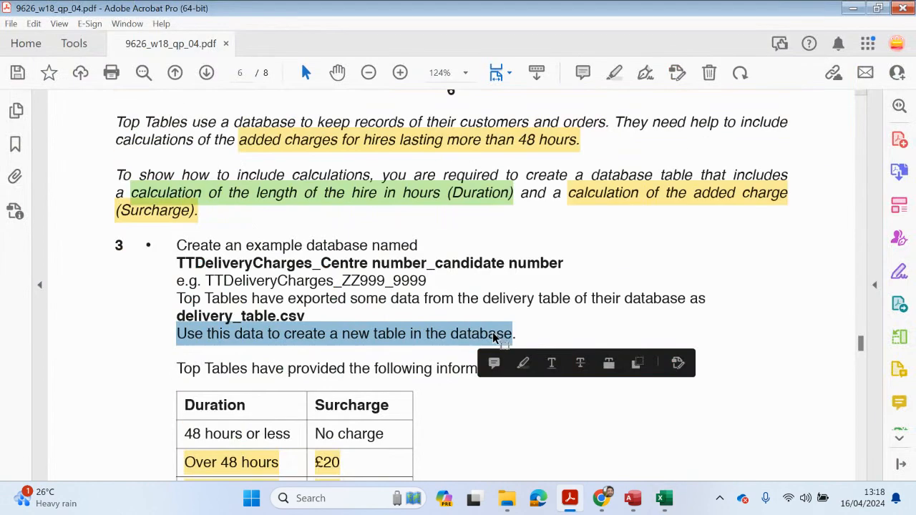
left_click(477, 246)
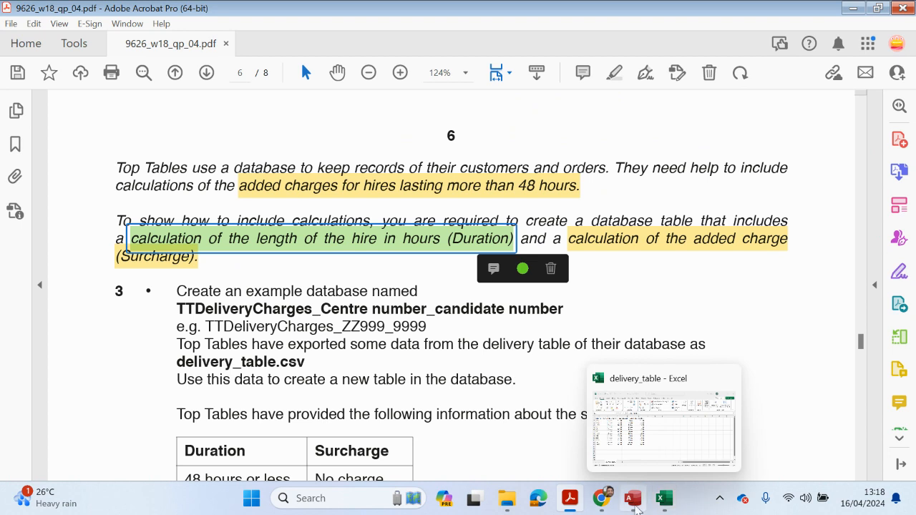
left_click(659, 502)
left_click_drag(98, 190, 299, 342)
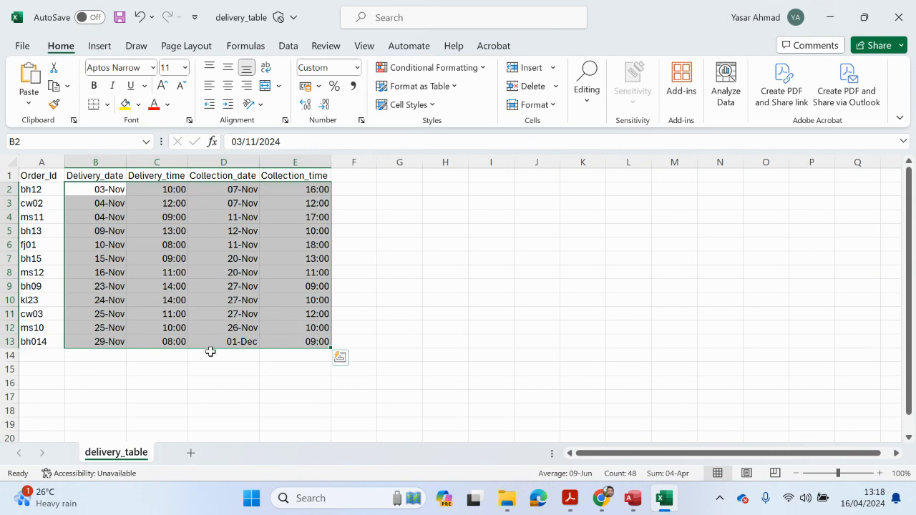
- Switch to the exam paper in Acrobat and highlight the requirement that all dates are formatted as dd/mm/yyyy
left_click(570, 499)
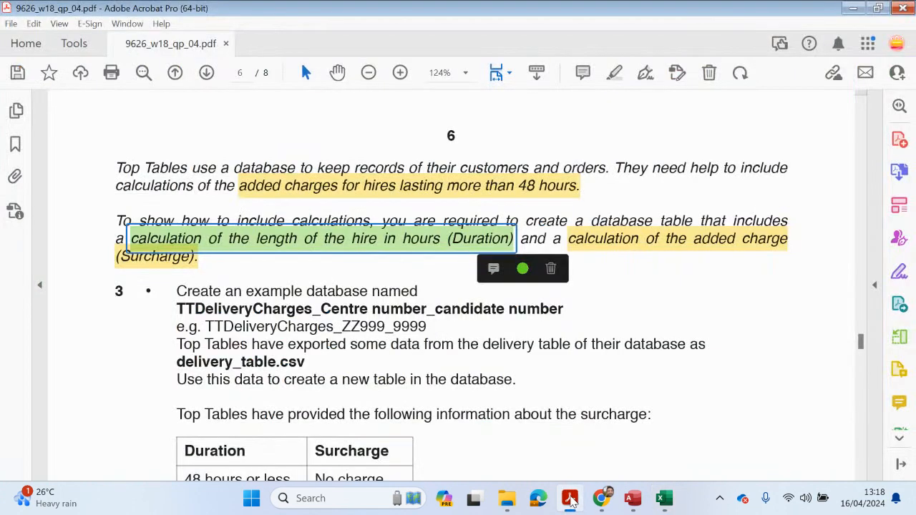
scroll(444, 331, "down", 2)
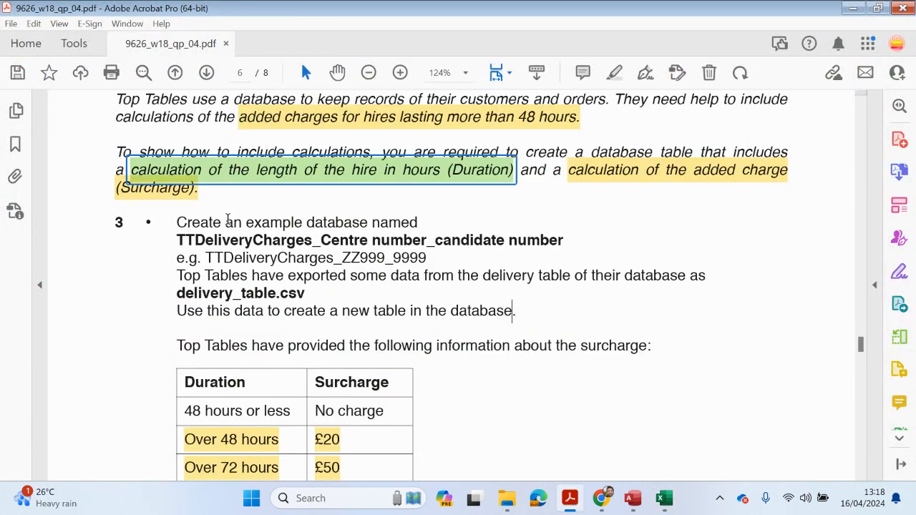
scroll(229, 220, "down", 1)
scroll(192, 245, "down", 2)
scroll(192, 245, "down", 6)
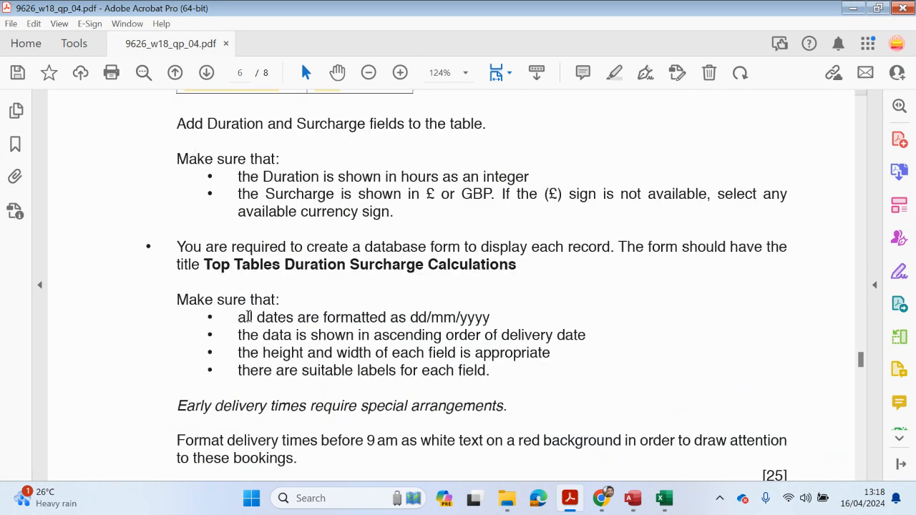
left_click_drag(494, 318, 236, 318)
left_click(617, 73)
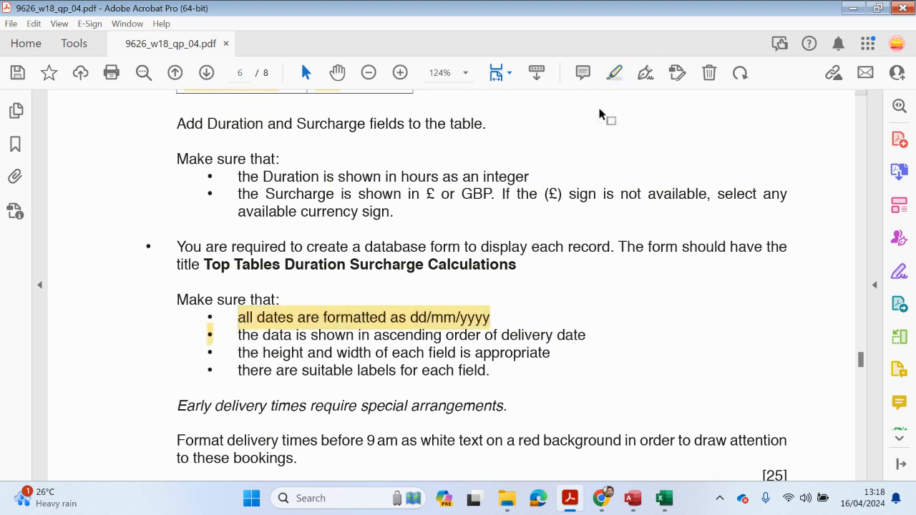
left_click(419, 318)
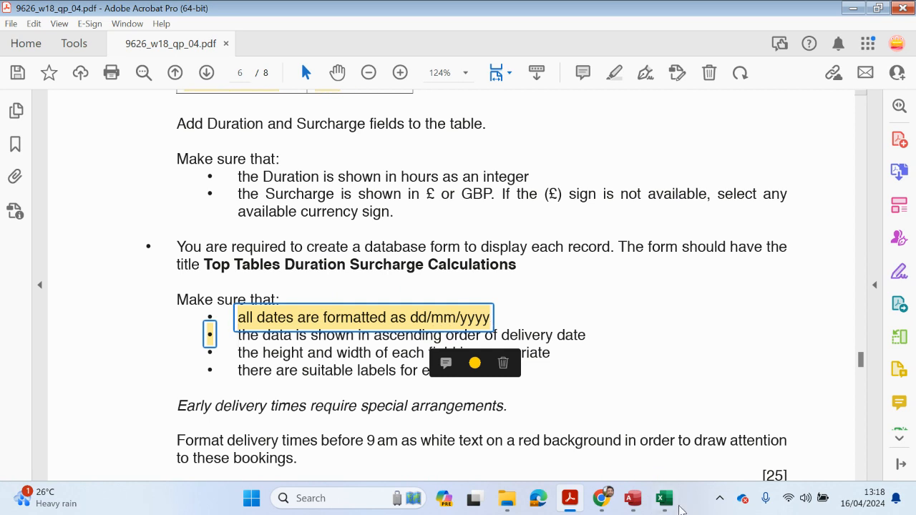
- Switch to Excel, format the Delivery_date and Collection_date values as dd/mm/yyyy, and save and close delivery_table
left_click(664, 498)
left_click(96, 201)
left_click_drag(96, 192, 103, 342)
left_click_drag(246, 188, 242, 342, "ctrl")
right_click(224, 191)
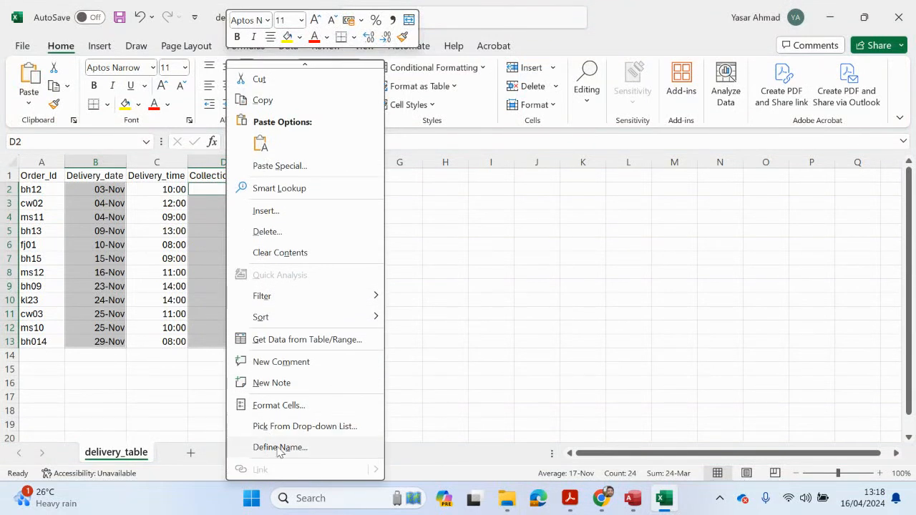
left_click(286, 407)
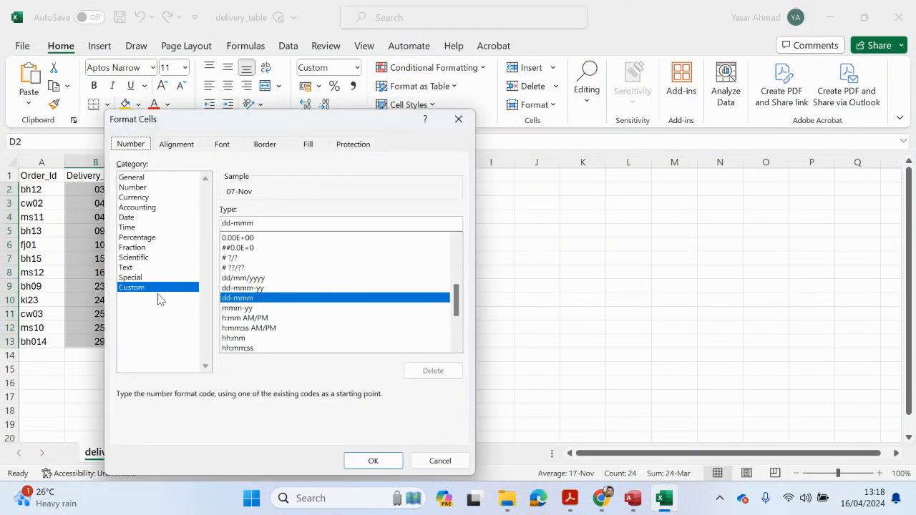
left_click(251, 278)
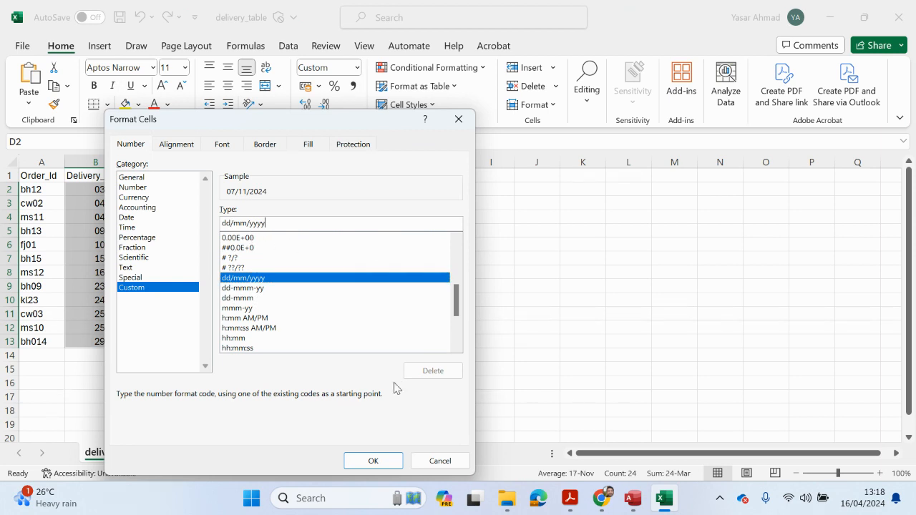
left_click(396, 462)
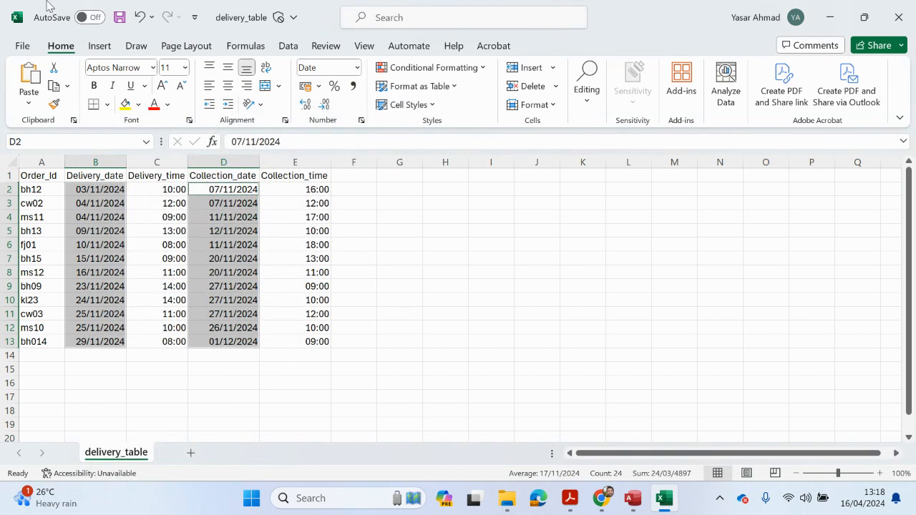
left_click(118, 18)
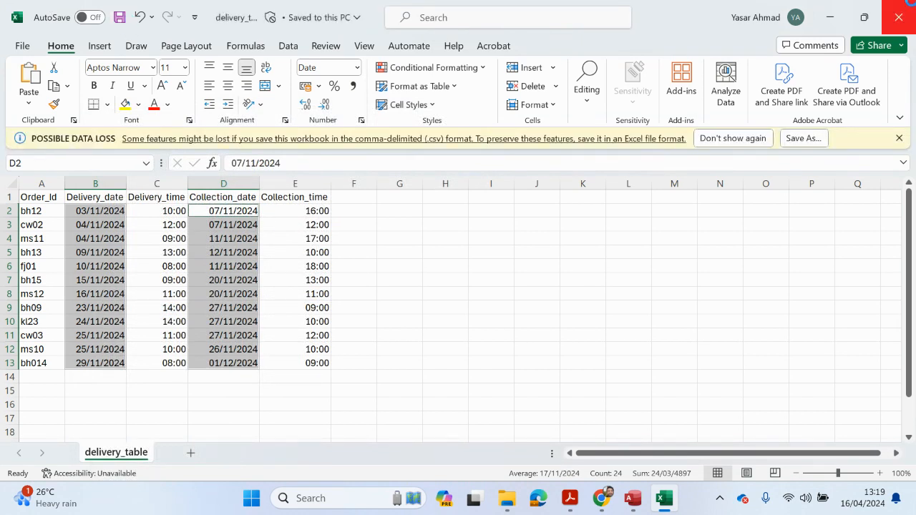
left_click(910, 8)
- Reopen delivery_table from the source files folder, fit column B to check its dates, and close it without saving
left_click(522, 498)
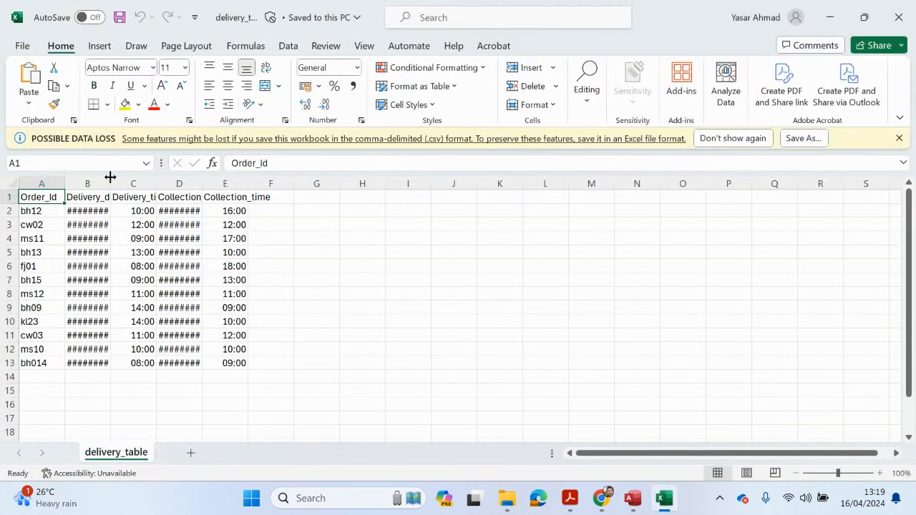
double_click(110, 177)
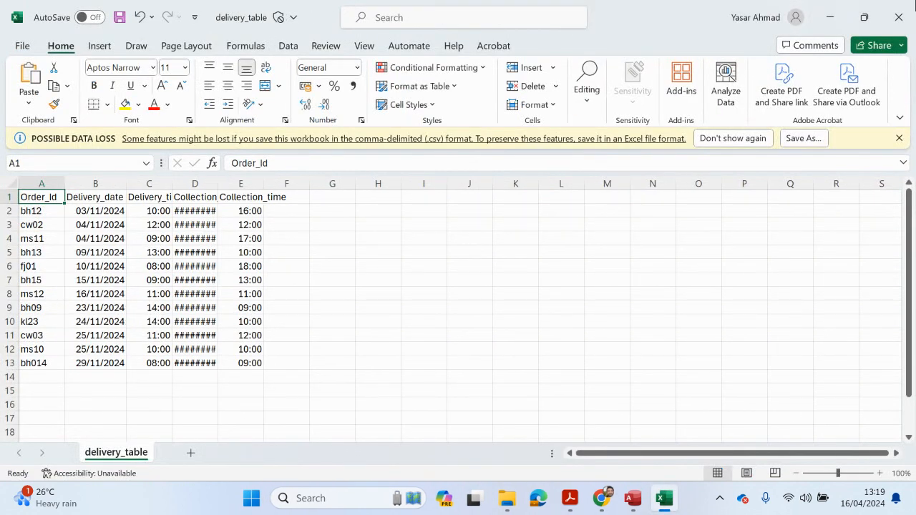
left_click(898, 18)
left_click(481, 266)
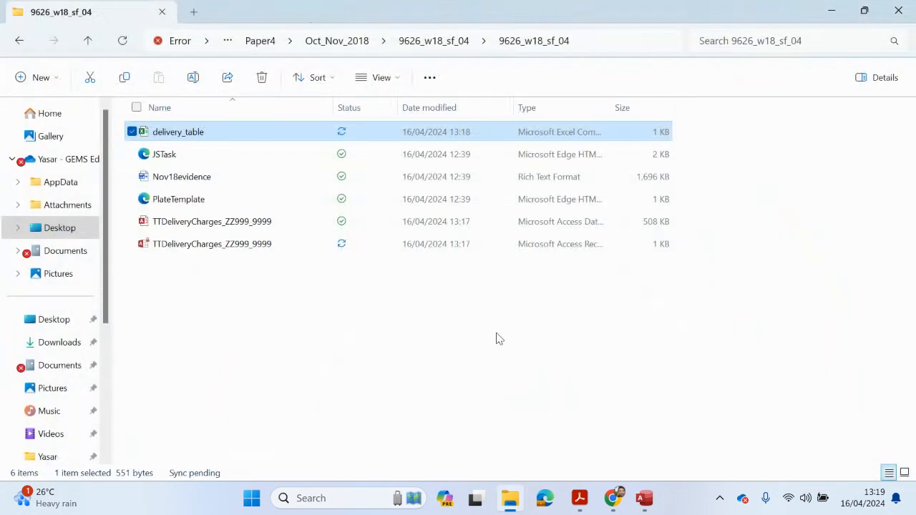
- Narrow the list of Access objects, and review the exam paper's instruction to create a new table from the delivery data
left_click(650, 498)
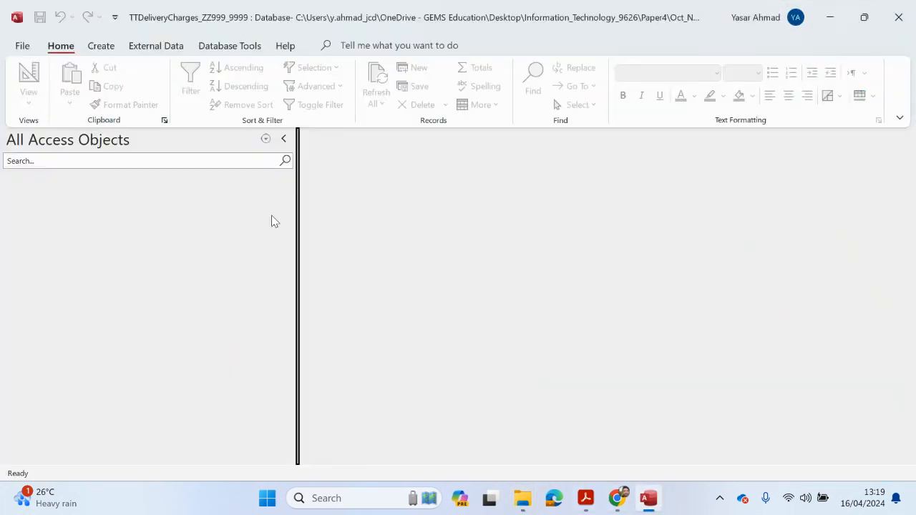
left_click_drag(296, 219, 155, 244)
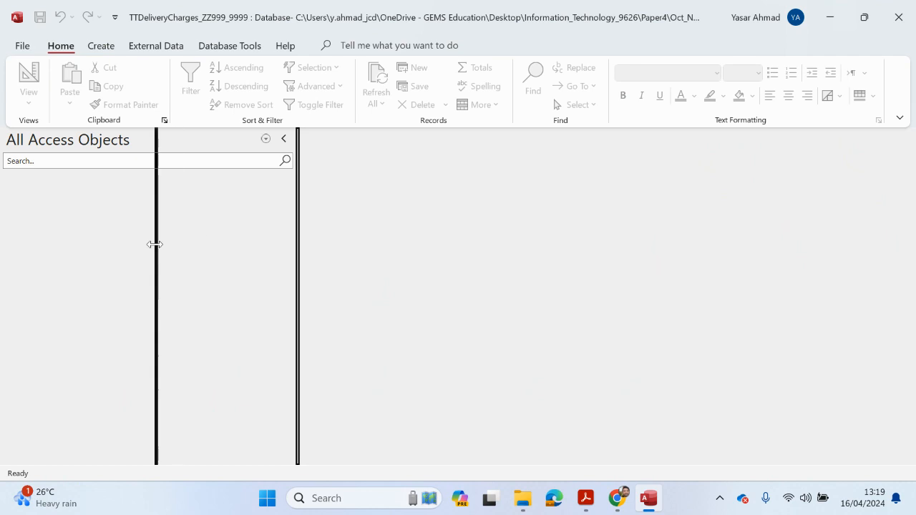
left_click(585, 498)
scroll(368, 343, "up", 10)
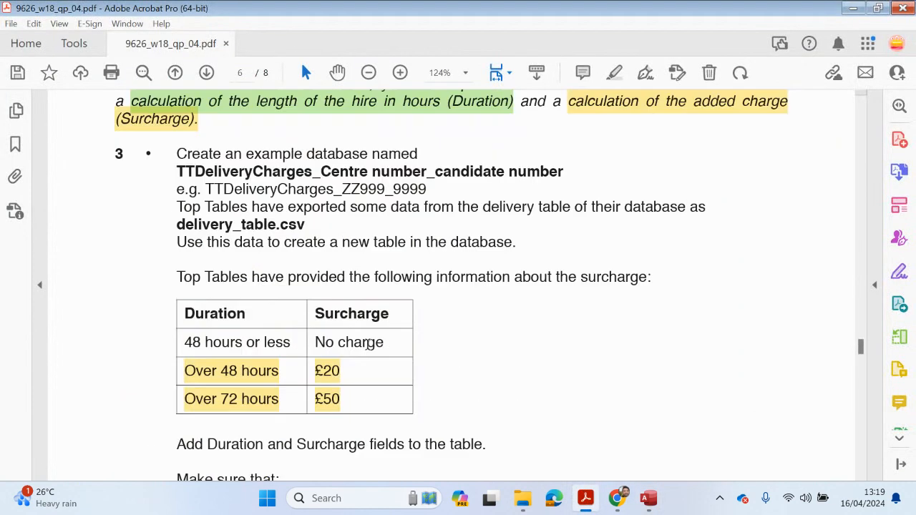
left_click_drag(182, 333, 513, 336)
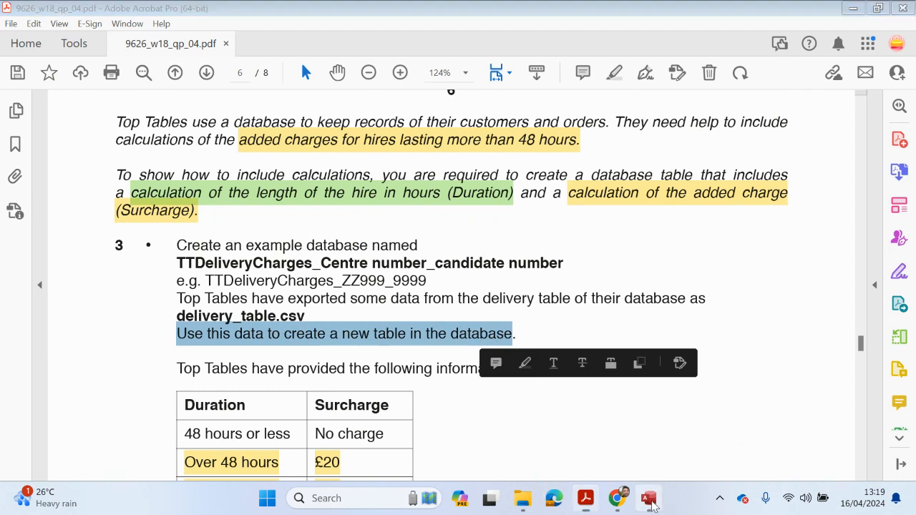
- Switch to Access and start importing a text file as a new external data source
left_click(648, 498)
left_click(101, 46)
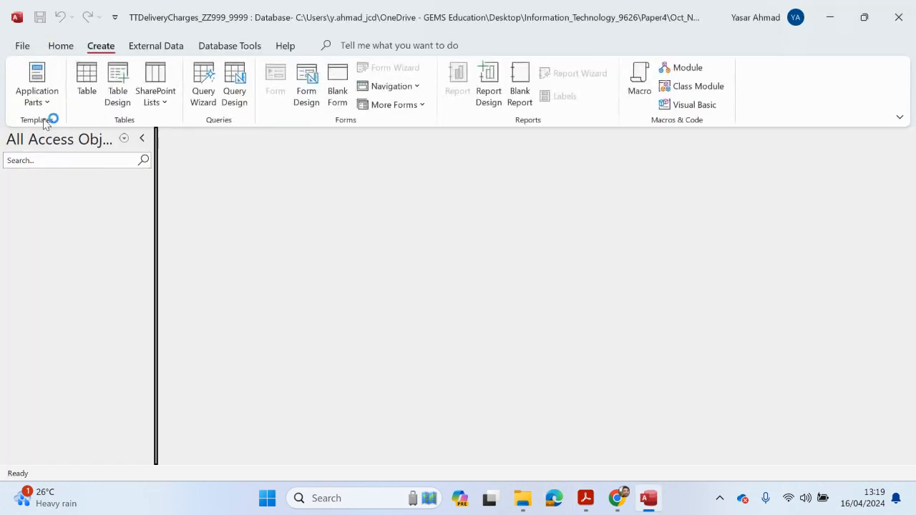
left_click(161, 45)
left_click(49, 104)
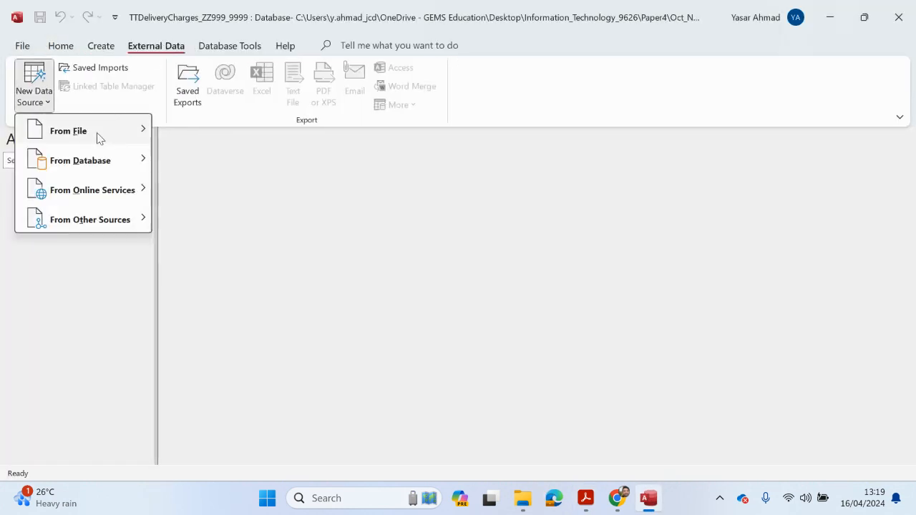
mouse_move(96, 136)
left_click(218, 226)
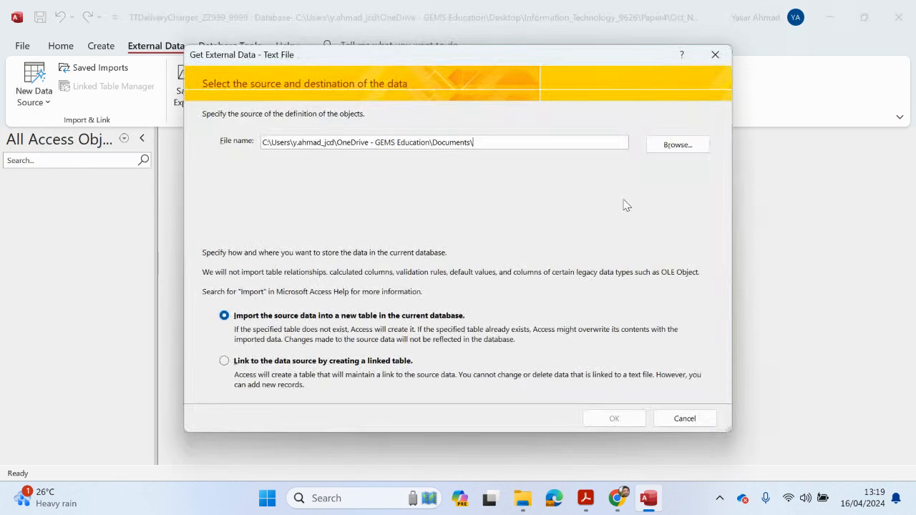
- Choose delivery_table from the Oct_Nov_2018 source files folder 9626_w18_sf_04 in Paper4 as the source for a new table
left_click(674, 147)
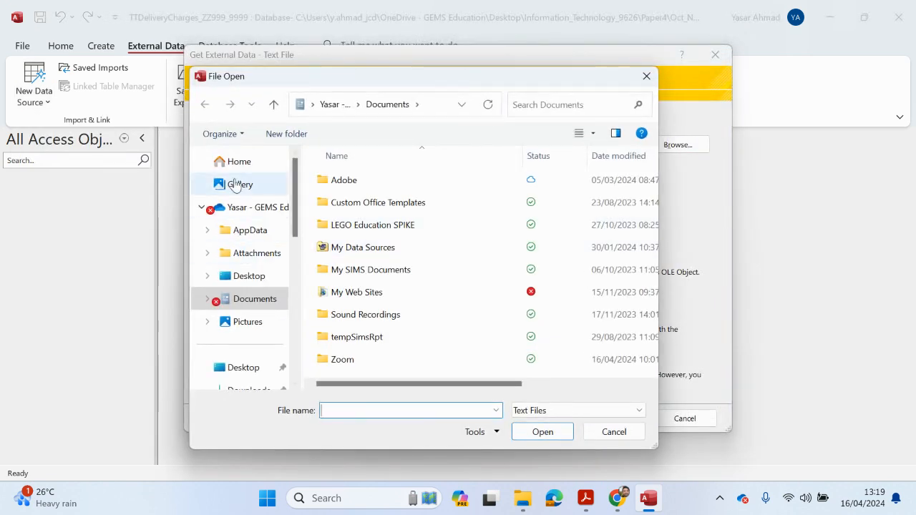
left_click(256, 280)
double_click(399, 292)
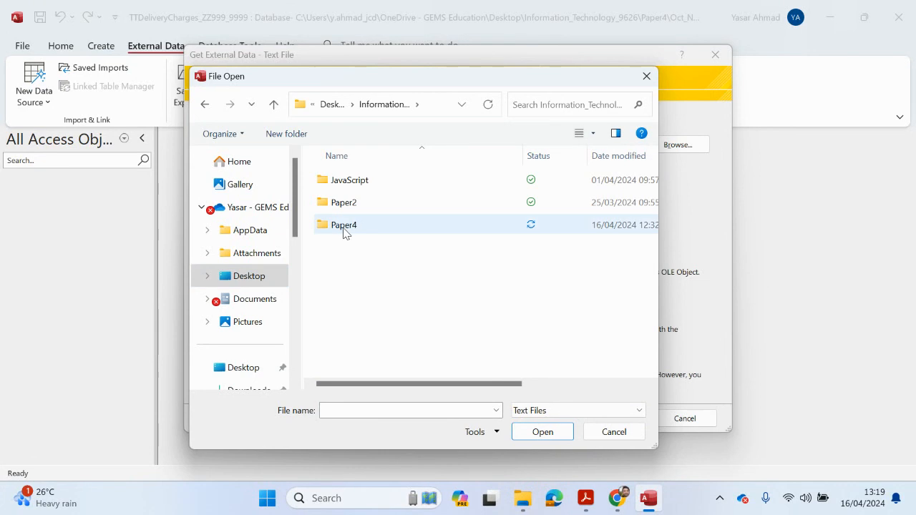
double_click(347, 226)
double_click(385, 207)
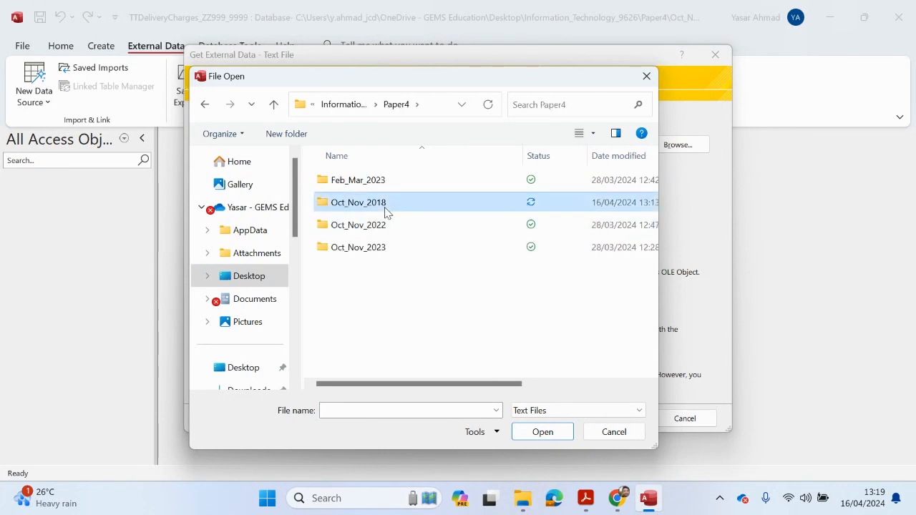
double_click(384, 180)
left_click(380, 186)
double_click(380, 186)
left_click(380, 186)
double_click(371, 189)
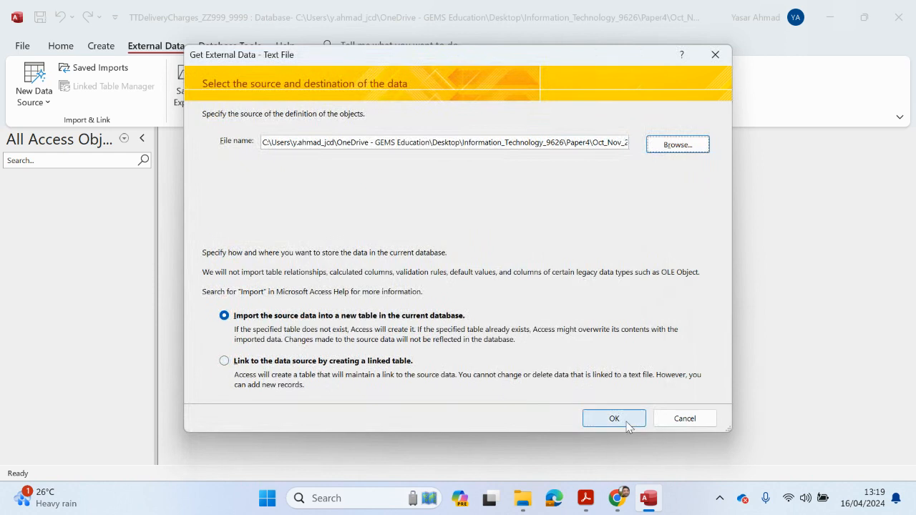
left_click(623, 415)
- Use the comma as delimiter and the first row as field names, and check the field data types in the import specification
left_click(613, 397)
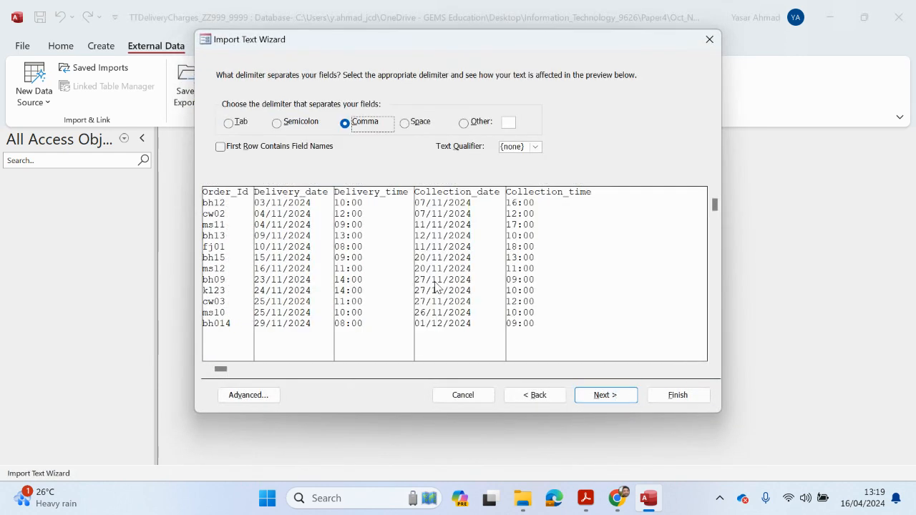
left_click(260, 147)
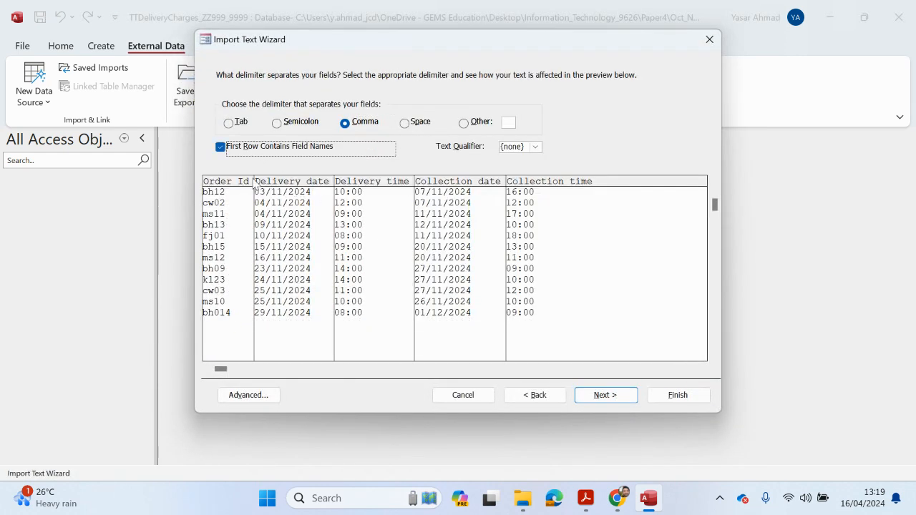
left_click(248, 395)
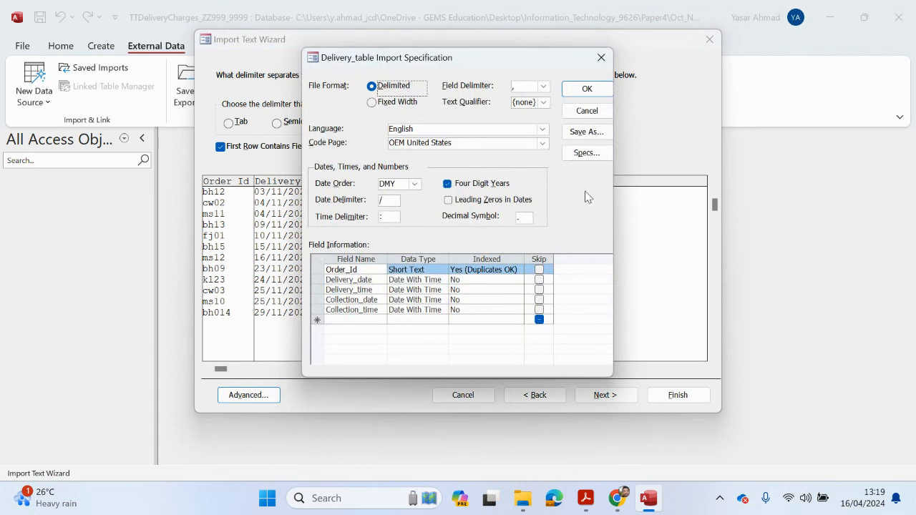
left_click(576, 93)
left_click(601, 395)
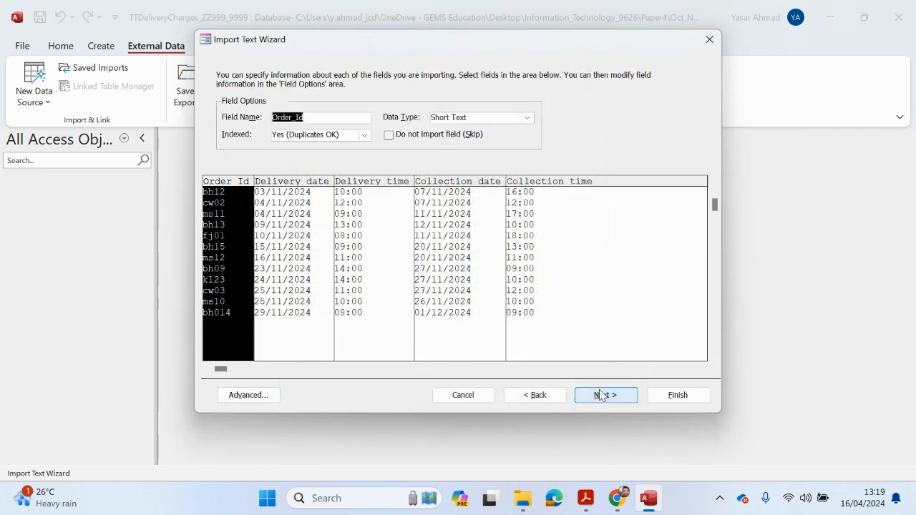
- Set Order_Id as the primary key and finish the import into Delivery_table without saving the import steps
left_click(601, 395)
left_click(355, 127)
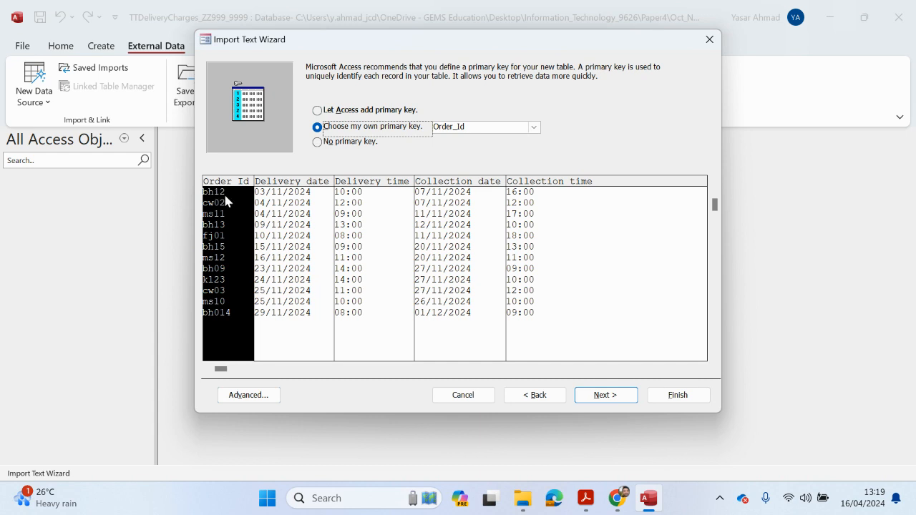
left_click(636, 398)
left_click(659, 395)
left_click(677, 420)
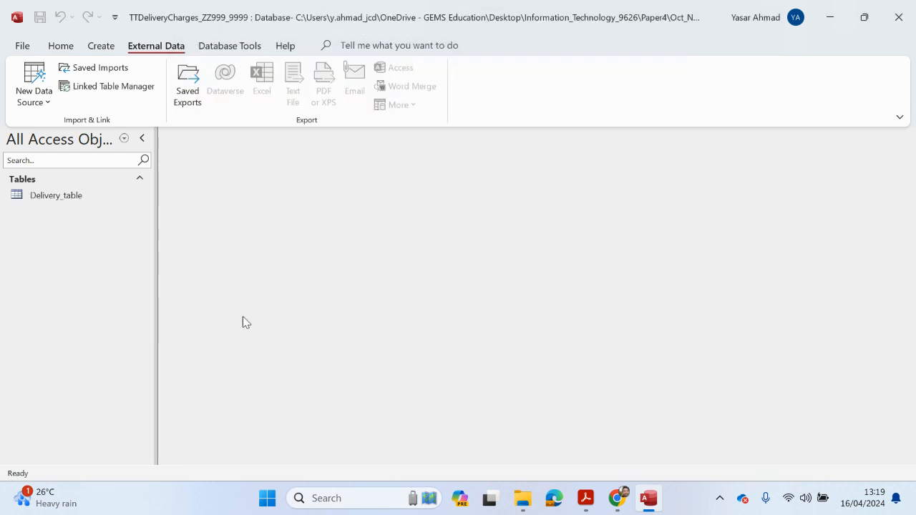
- Open Delivery_table in Design view and add a Duration field with the Calculated data type after Collection_time
double_click(84, 199)
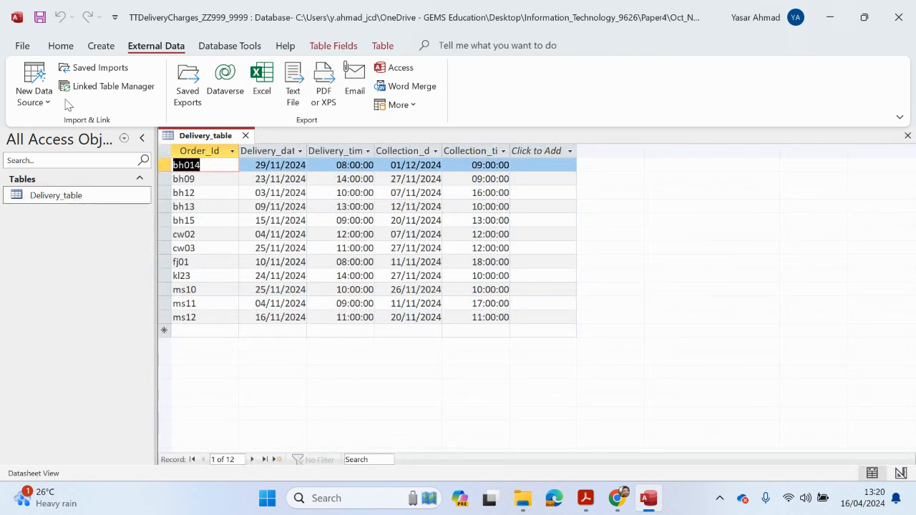
left_click(63, 46)
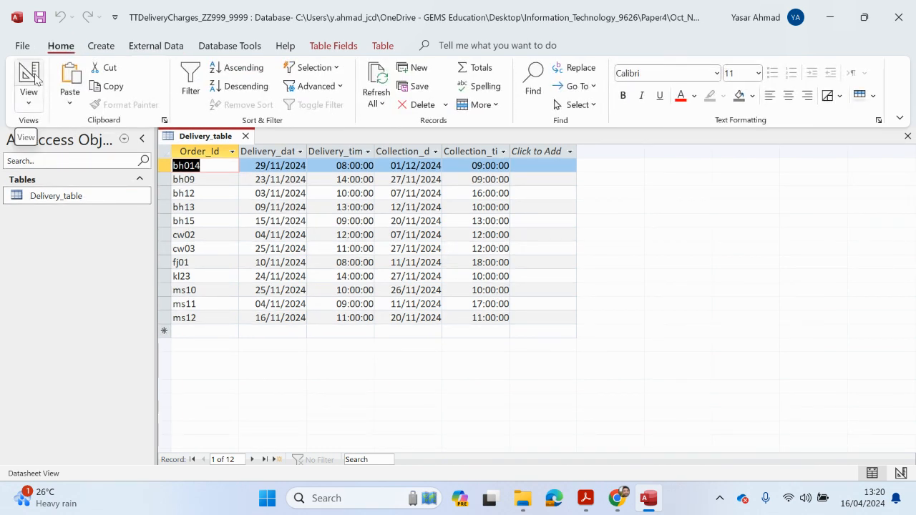
left_click(34, 77)
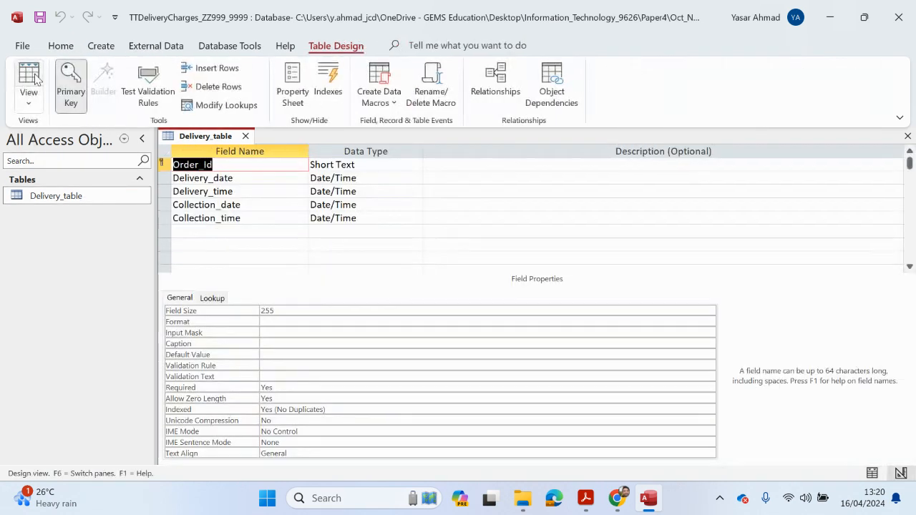
left_click(186, 233)
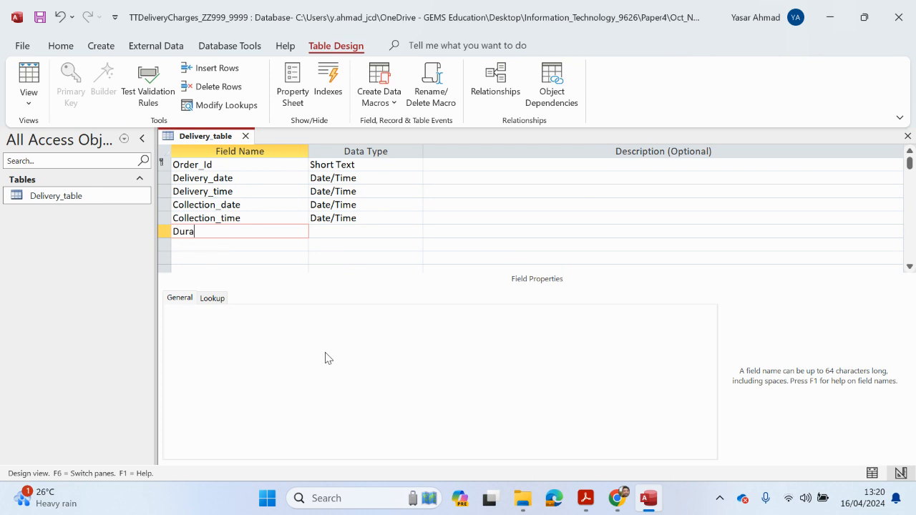
left_click(327, 232)
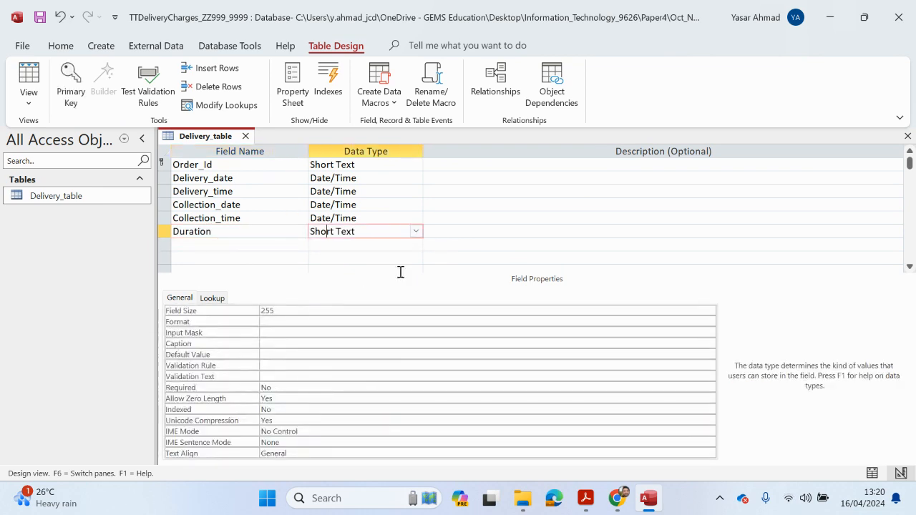
left_click(418, 234)
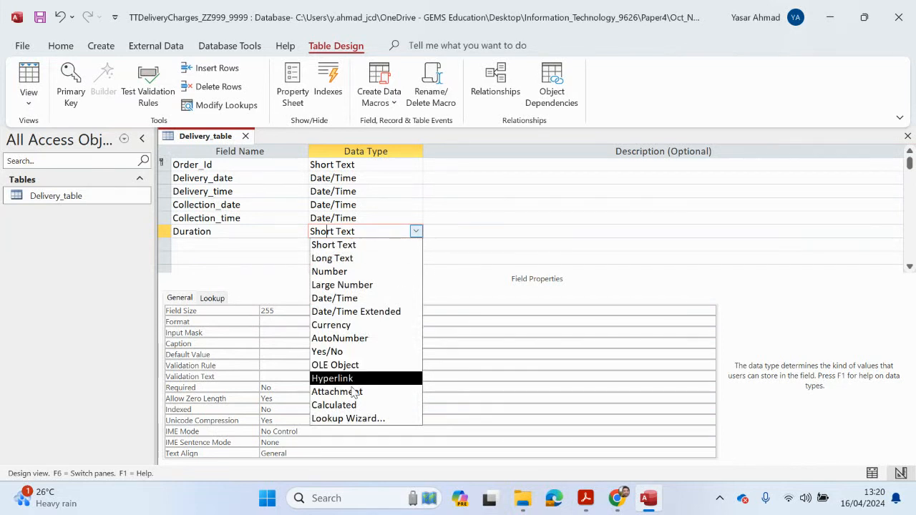
left_click(333, 405)
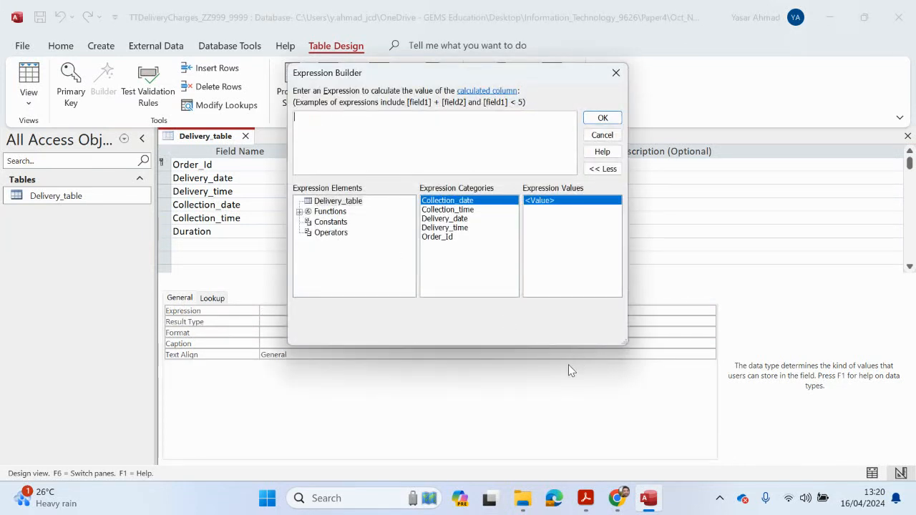
- Build the Duration expression ([Collection_date] + [Collection_time])-([Delivery_date] + [Delivery_time])
double_click(465, 203)
double_click(439, 210)
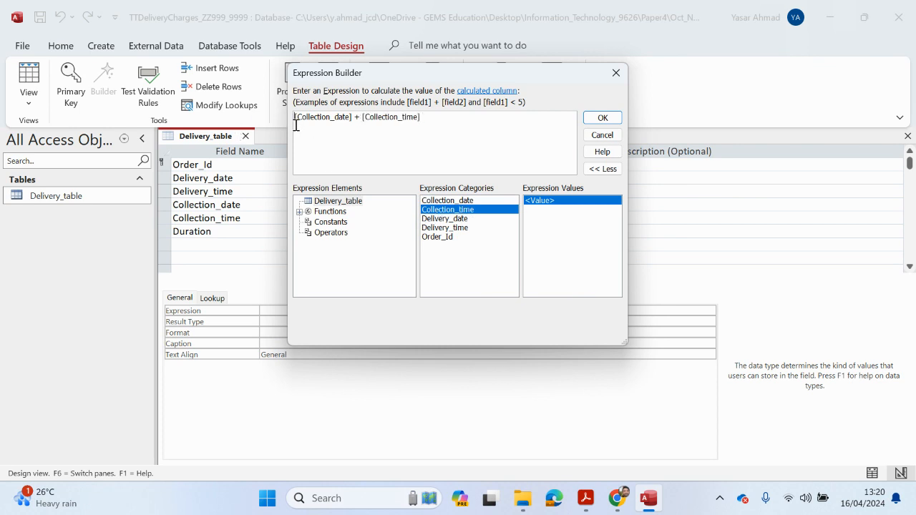
type("(")
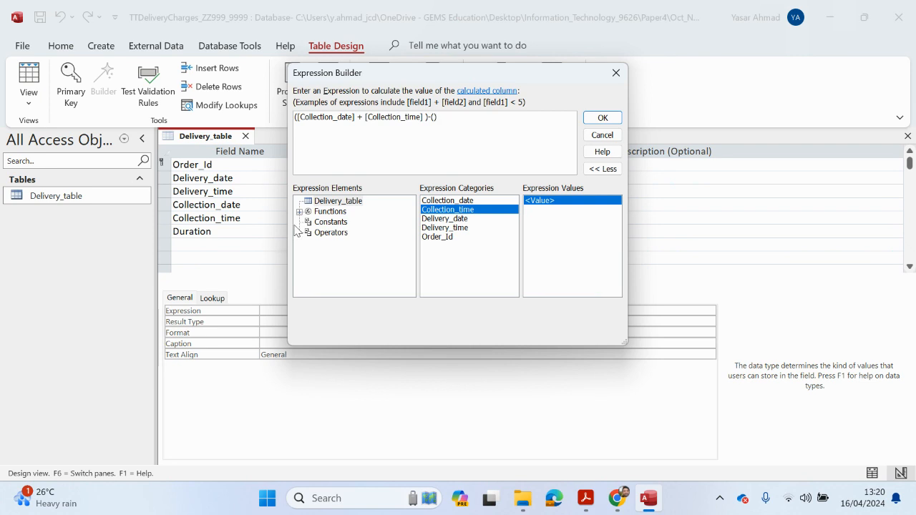
left_click(432, 117)
double_click(465, 219)
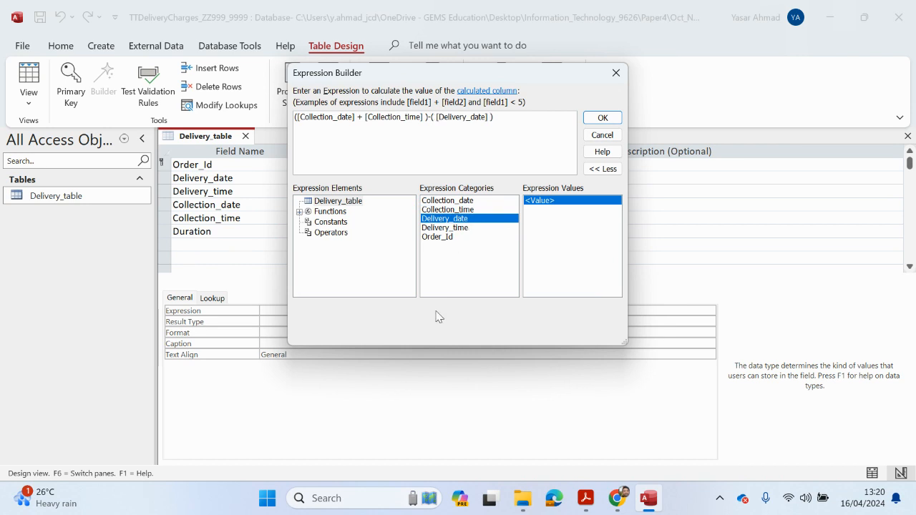
type("+")
double_click(462, 227)
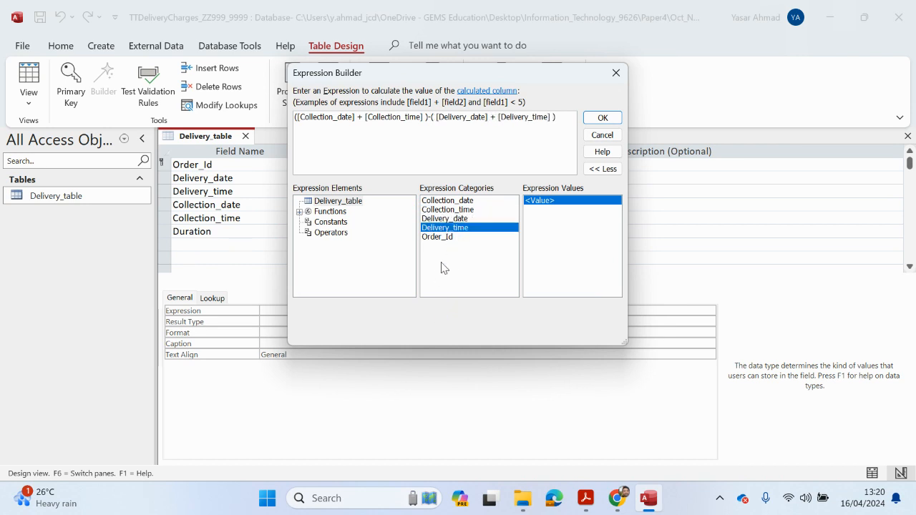
- Check the required duration unit in the Acrobat question paper, return to Access, bracket the whole expression, multiply it by 24 and accept it
left_click(586, 498)
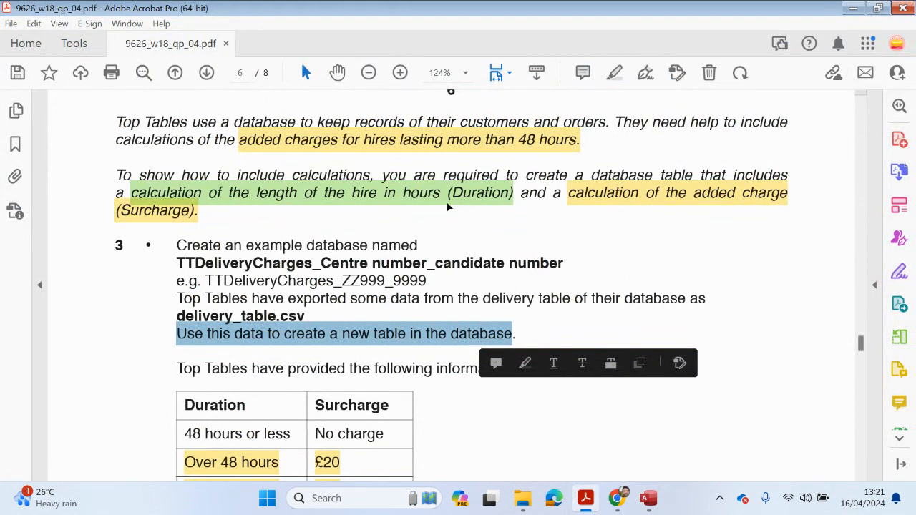
key("alt+Tab")
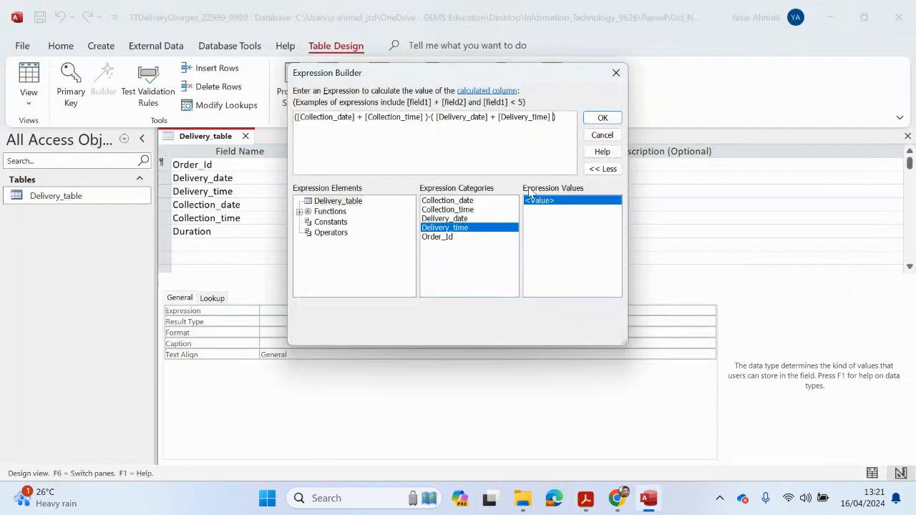
left_click_drag(555, 118, 299, 122)
left_click(299, 125)
type("(")
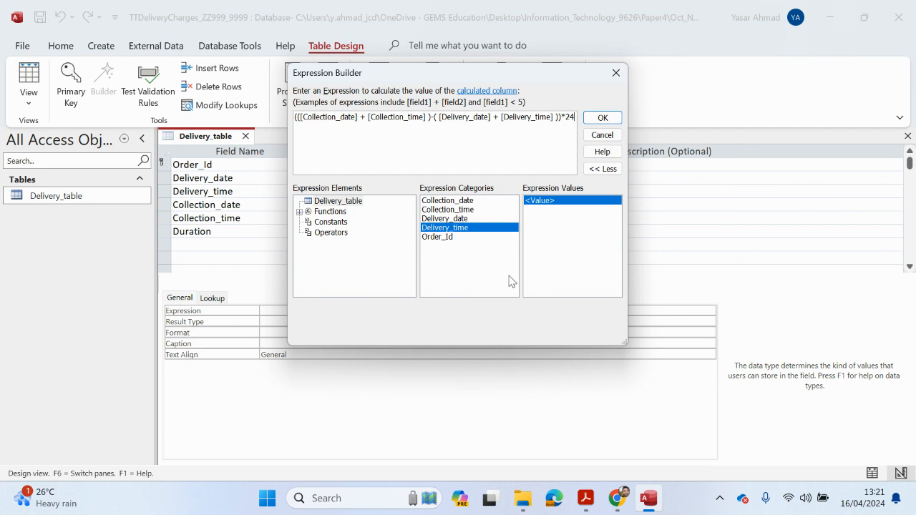
left_click(603, 118)
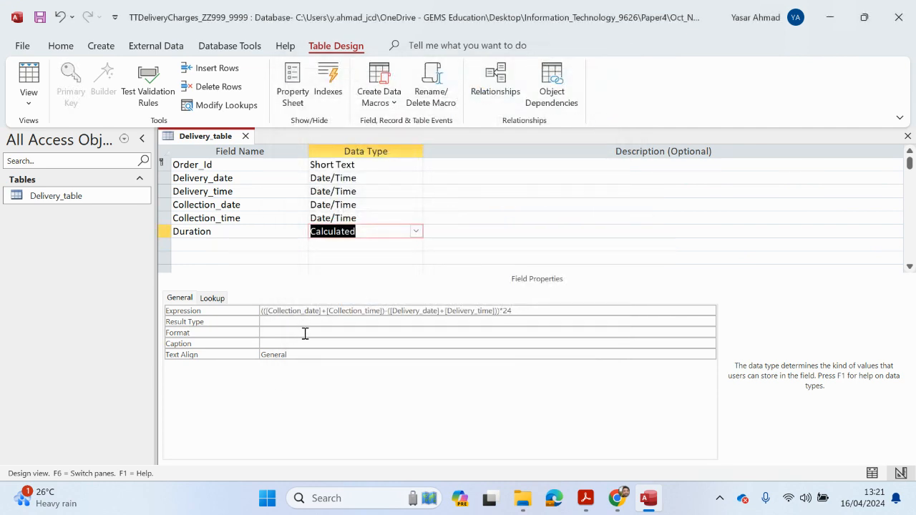
- Set the Duration field's result type to Integer, save the table and show it in Datasheet view
left_click(305, 334)
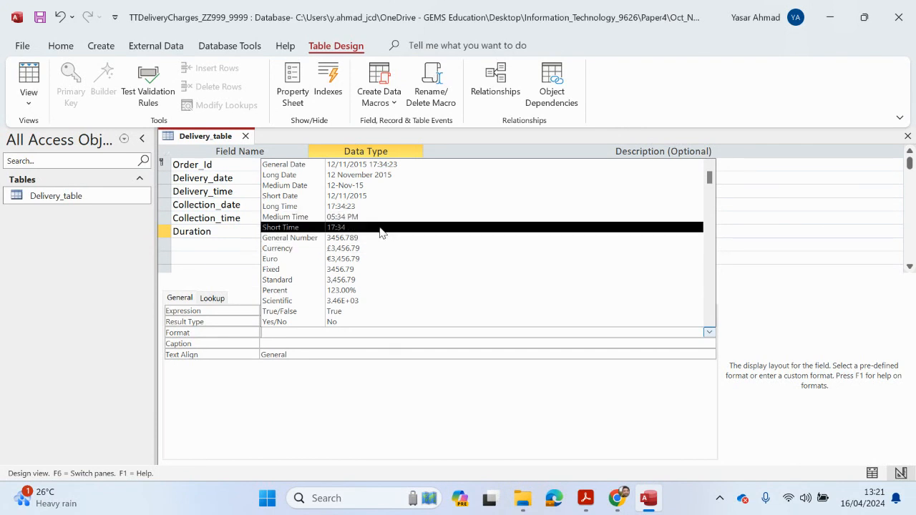
left_click(270, 321)
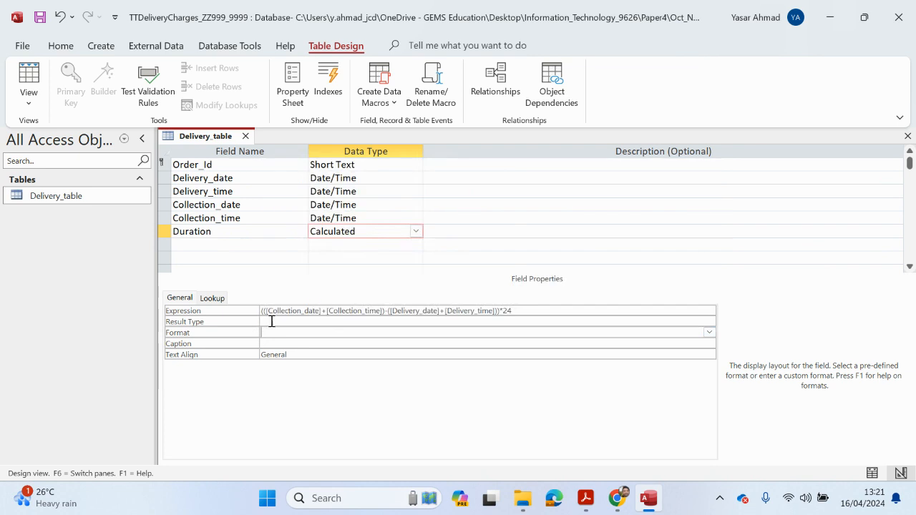
left_click(709, 321)
left_click(458, 354)
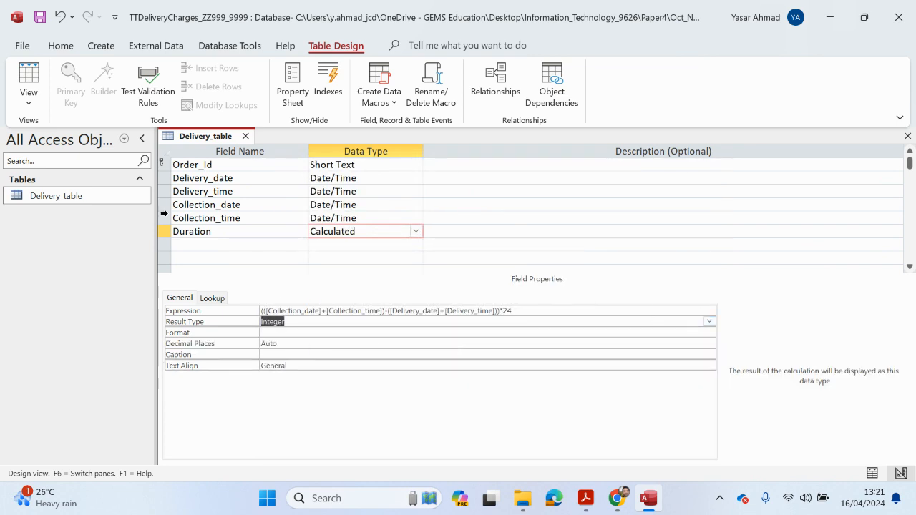
left_click(41, 79)
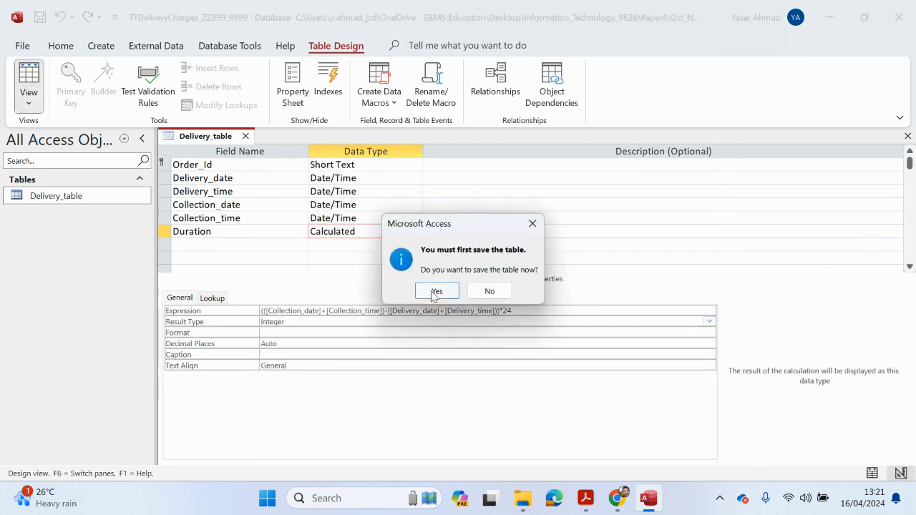
left_click(428, 291)
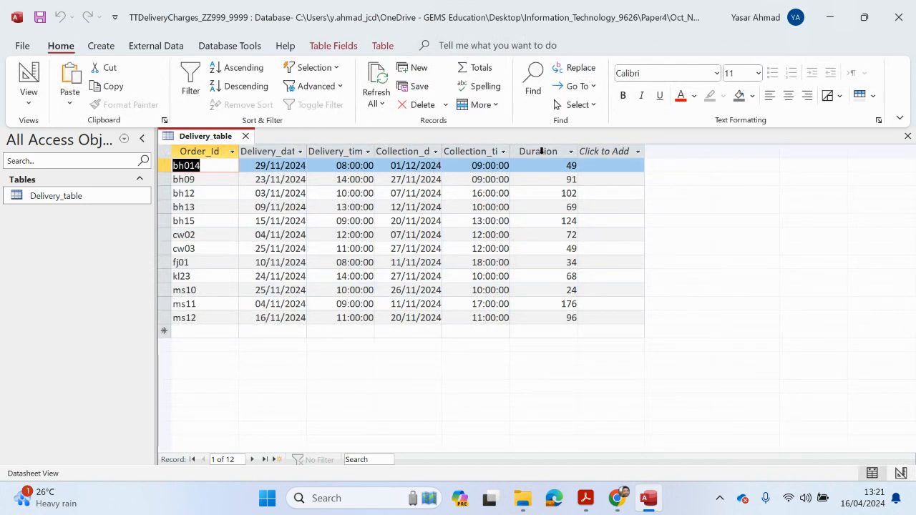
- Fit the widths of the Delivery_date, Delivery_time, Collection_date and Collection_time columns to their contents
double_click(307, 151)
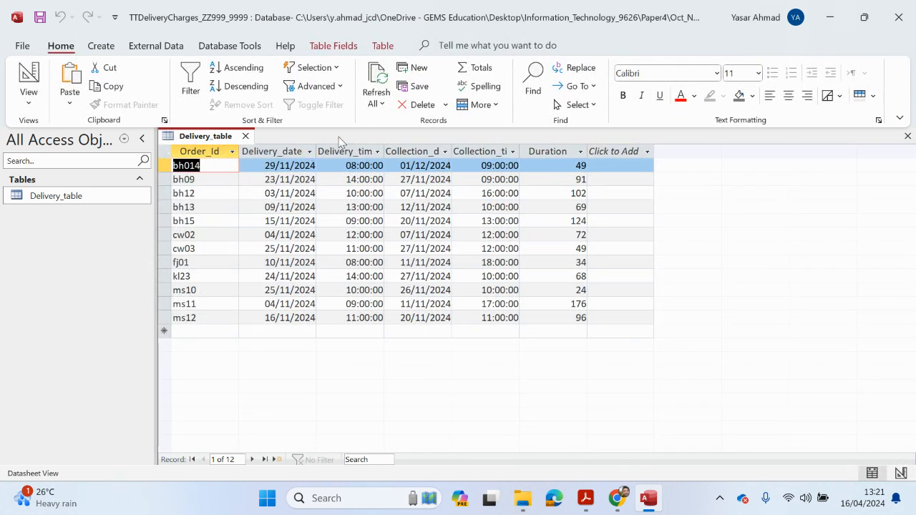
double_click(386, 151)
double_click(461, 151)
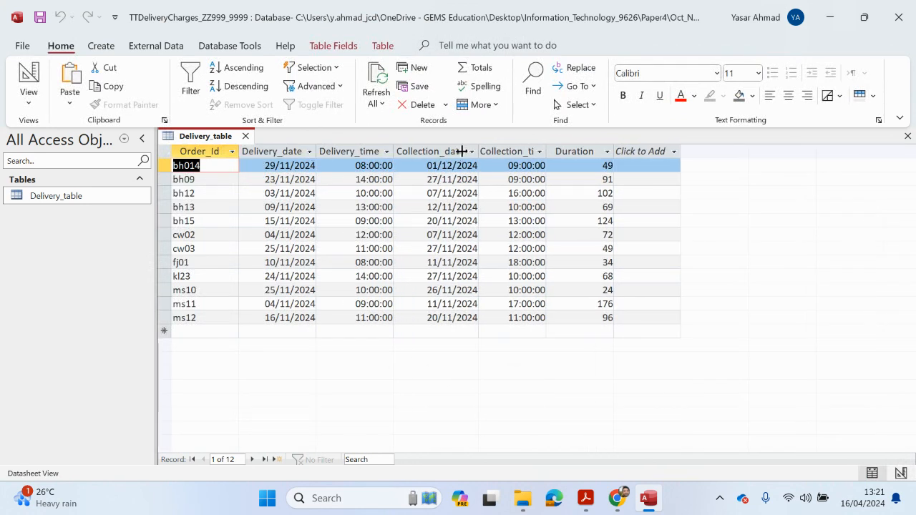
double_click(546, 151)
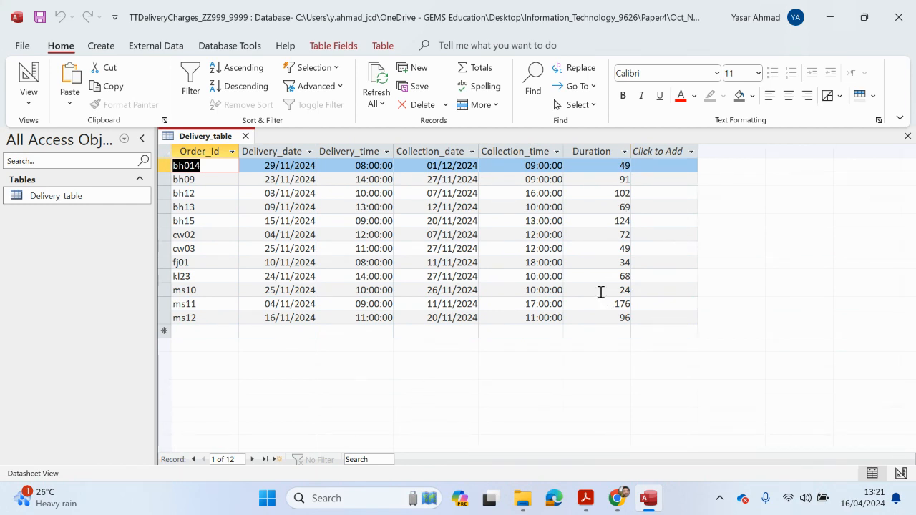
- Compare order ms10's Duration with its delivery and collection dates and times
double_click(624, 290)
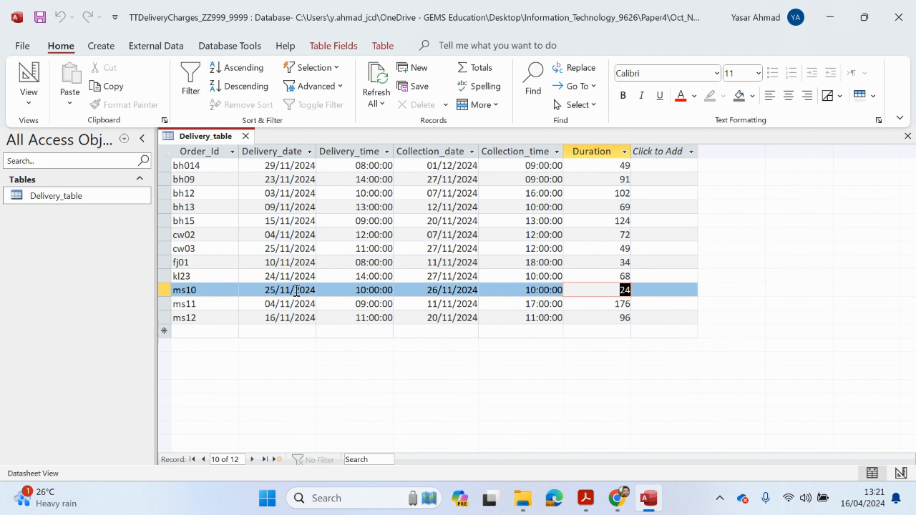
left_click(375, 292)
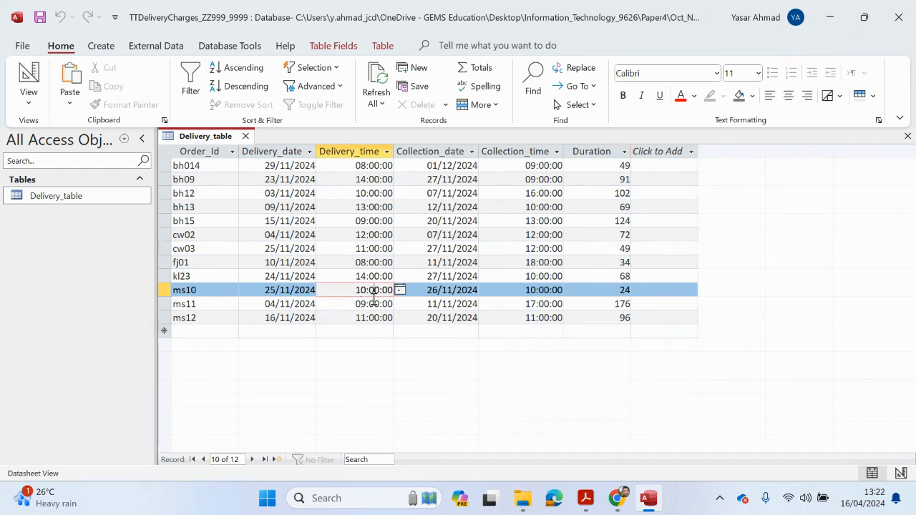
left_click_drag(431, 291, 453, 292)
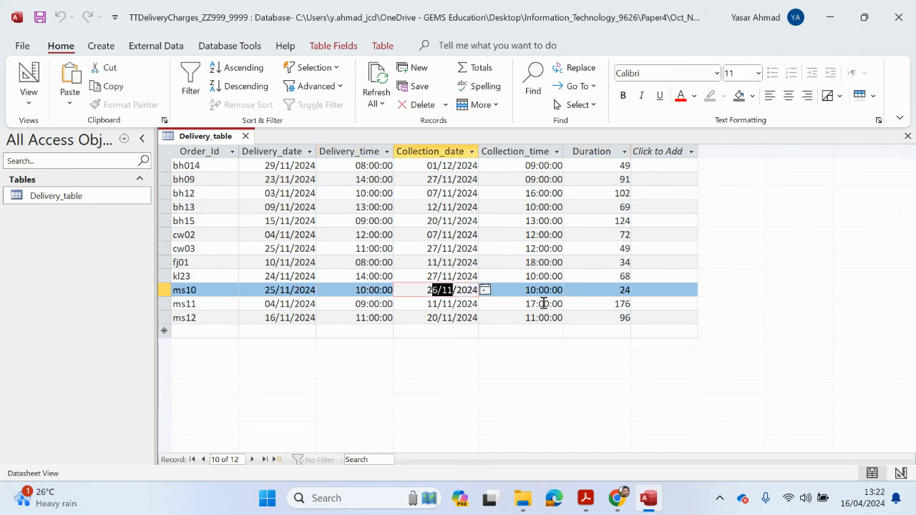
- Test the Duration calculation by setting order ms10's Collection_time to 11:00:00 and restoring it to 10:00:00
left_click(553, 293)
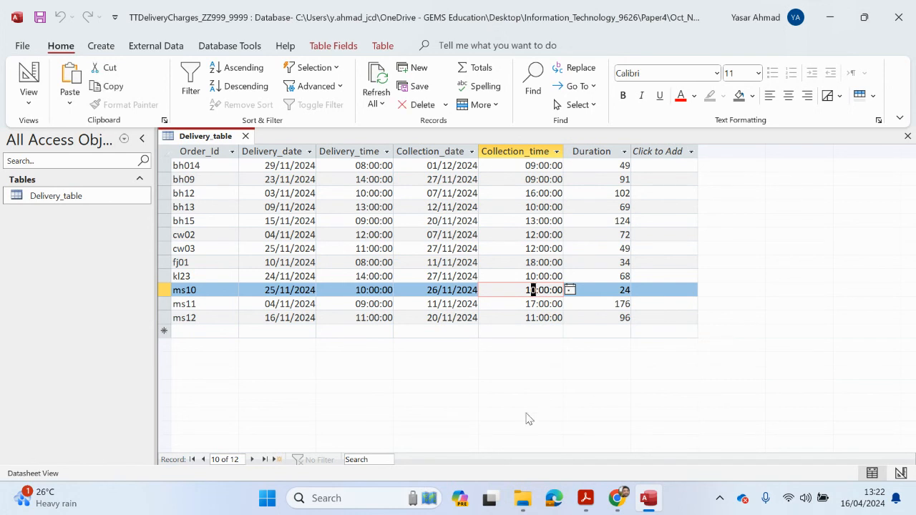
type("1")
key("Tab")
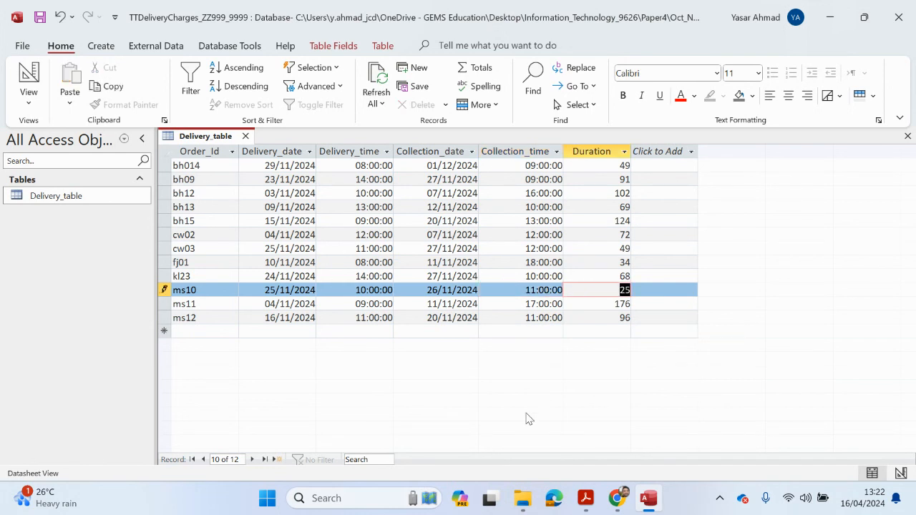
left_click(536, 290)
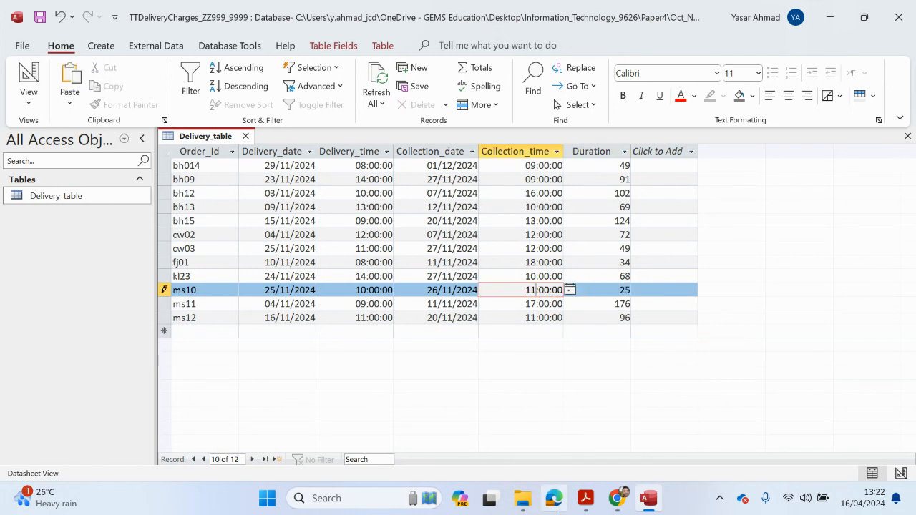
type("0")
key("Tab")
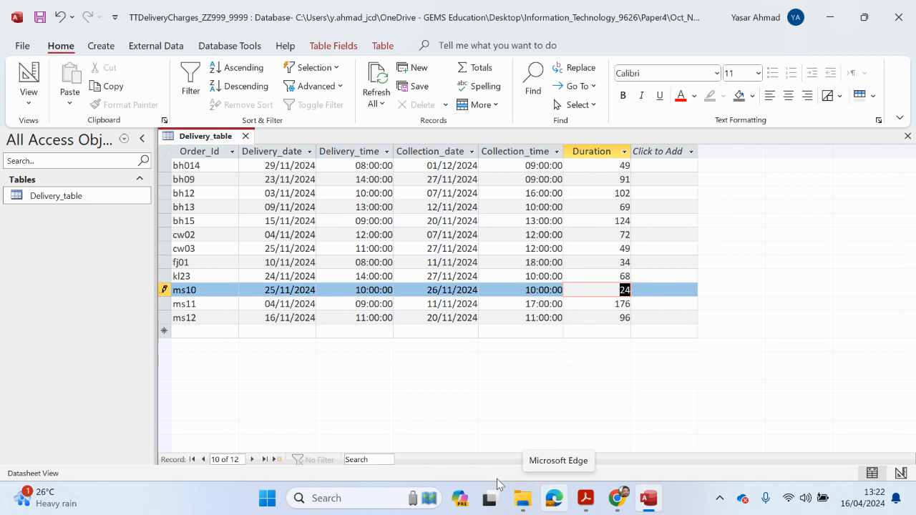
- Switch to the question paper in Acrobat, review the Duration and Surcharge requirements and the surcharge table, and return to Access
left_click(585, 498)
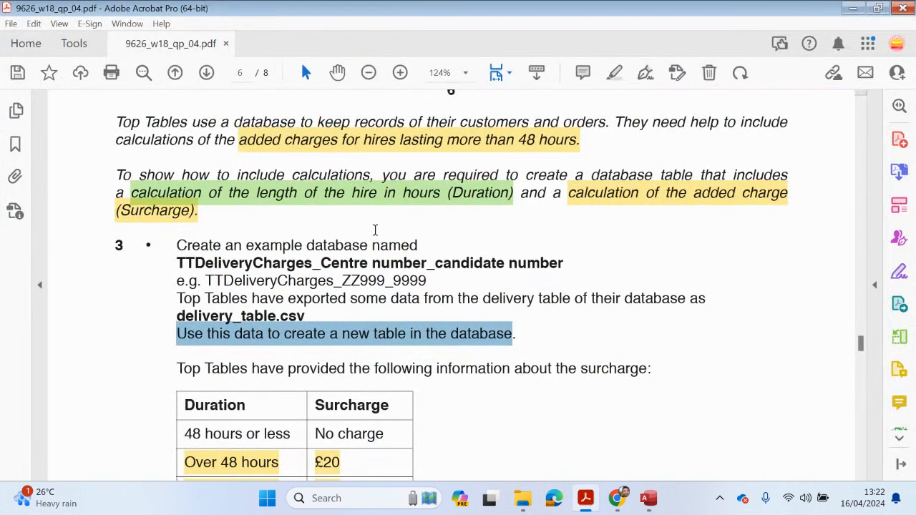
left_click(313, 205)
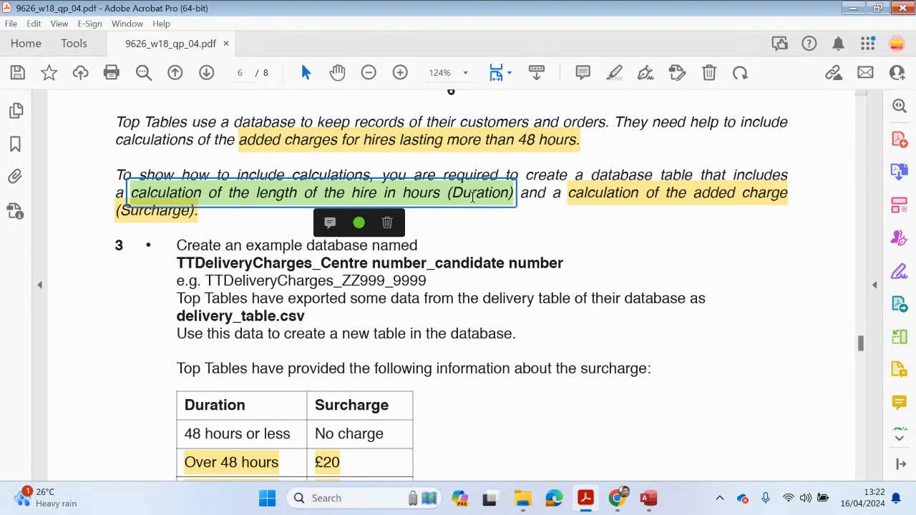
left_click(706, 204)
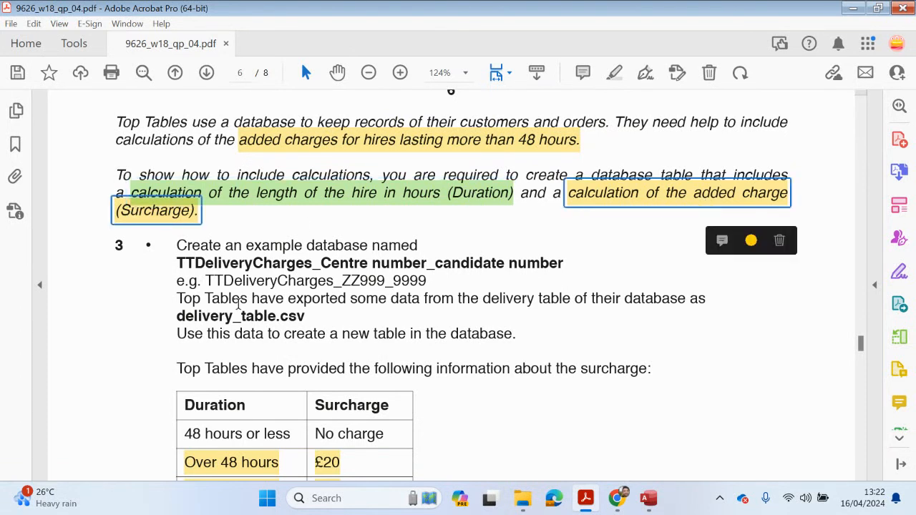
scroll(256, 333, "down", 1)
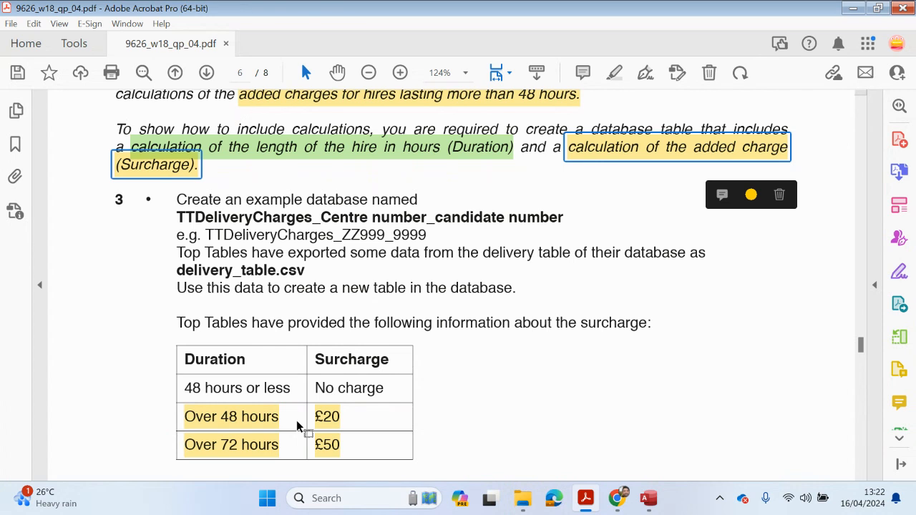
left_click(648, 498)
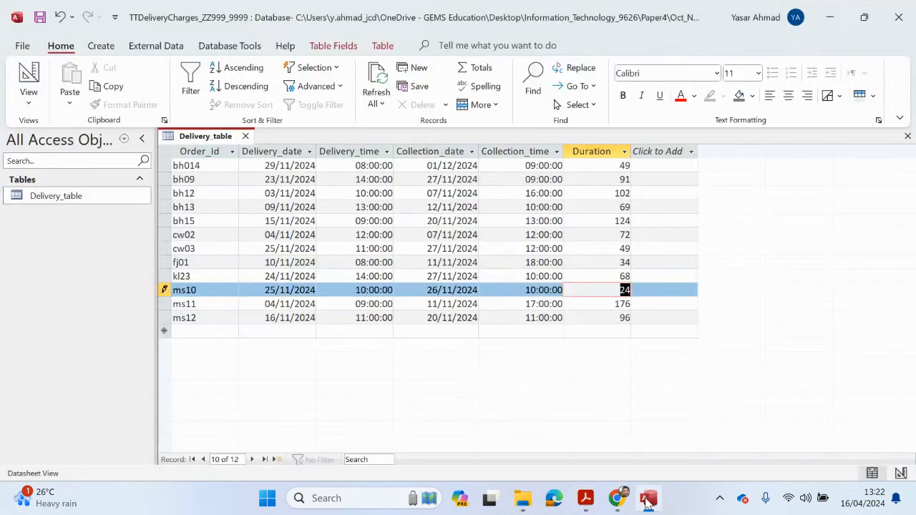
- Add a calculated field of type Currency after Duration, checking the charges in the question paper's surcharge table in Acrobat on the way
left_click(690, 153)
mouse_move(705, 428)
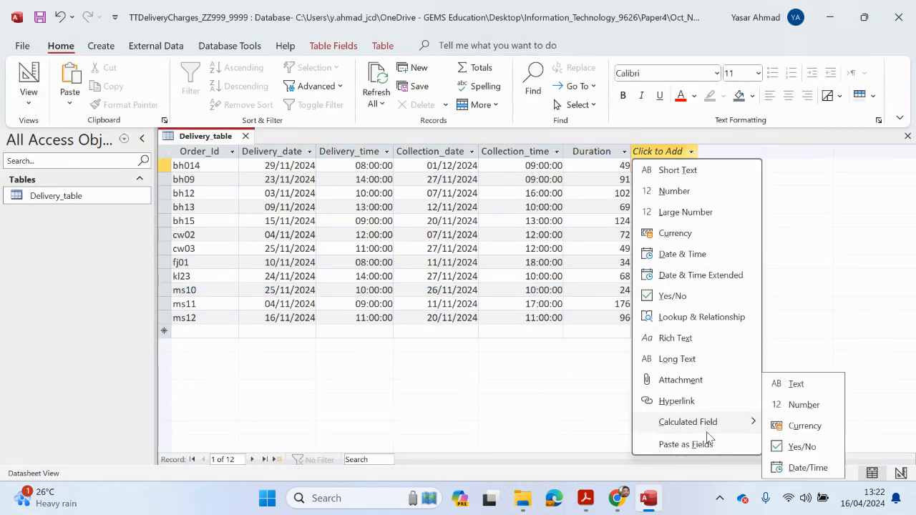
left_click(585, 498)
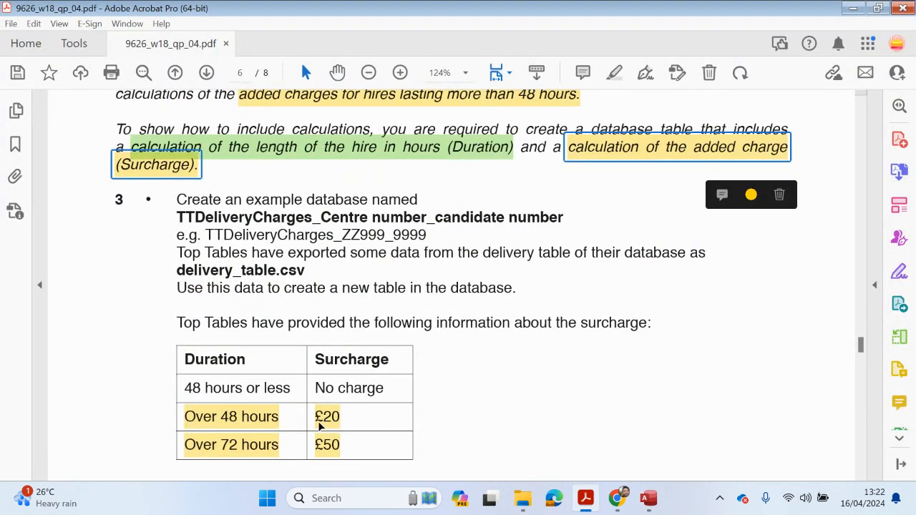
left_click(585, 498)
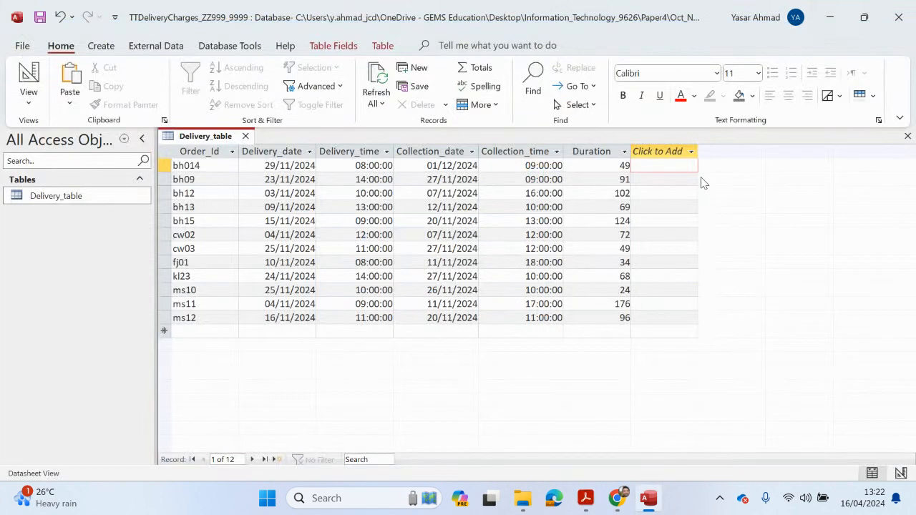
left_click(692, 151)
mouse_move(745, 424)
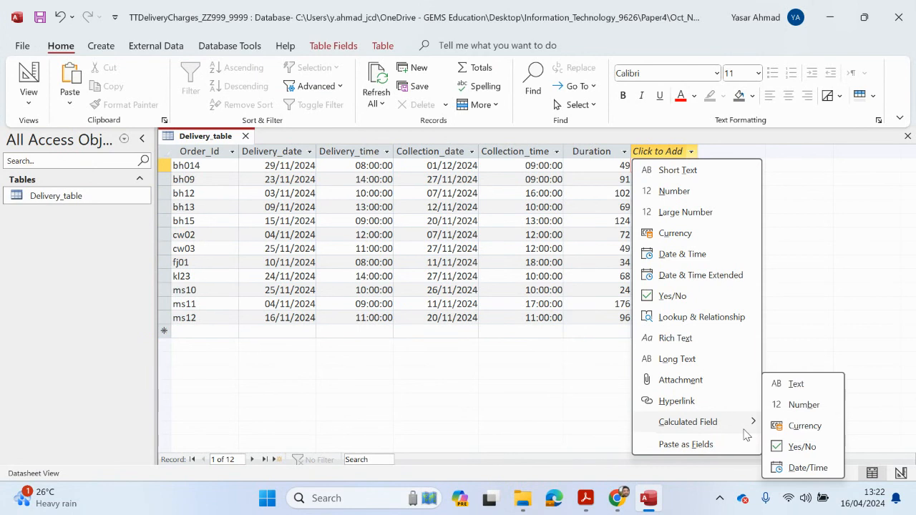
left_click(816, 427)
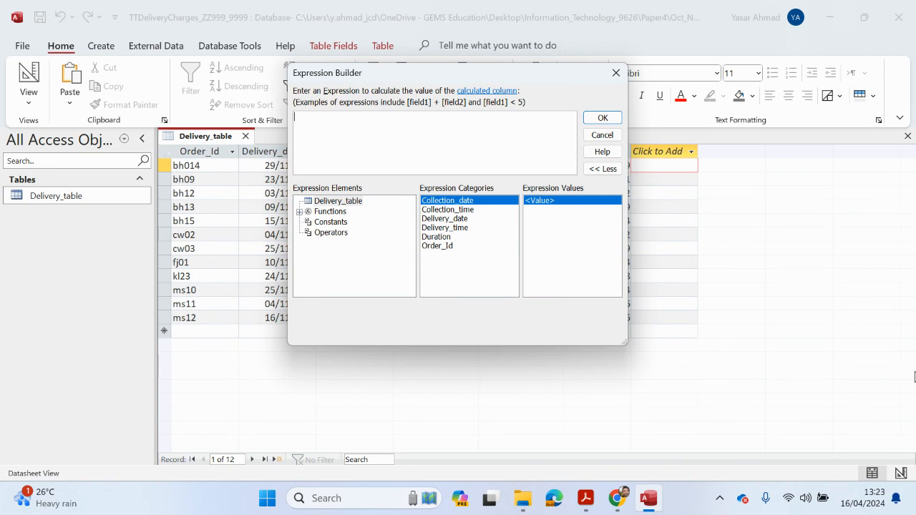
- Start the expression with IIf( [Duration] >72,50, switching to the question paper in Acrobat to check the over-72-hours threshold and charge
type("I")
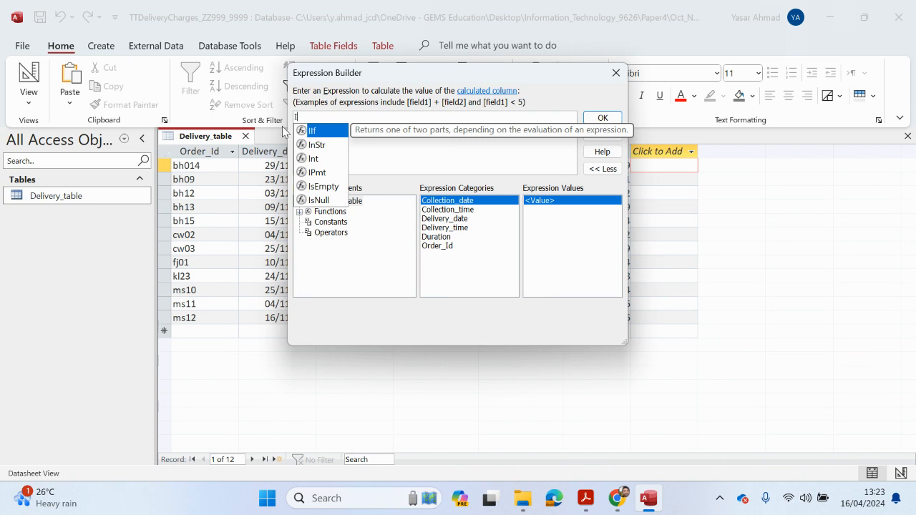
double_click(318, 131)
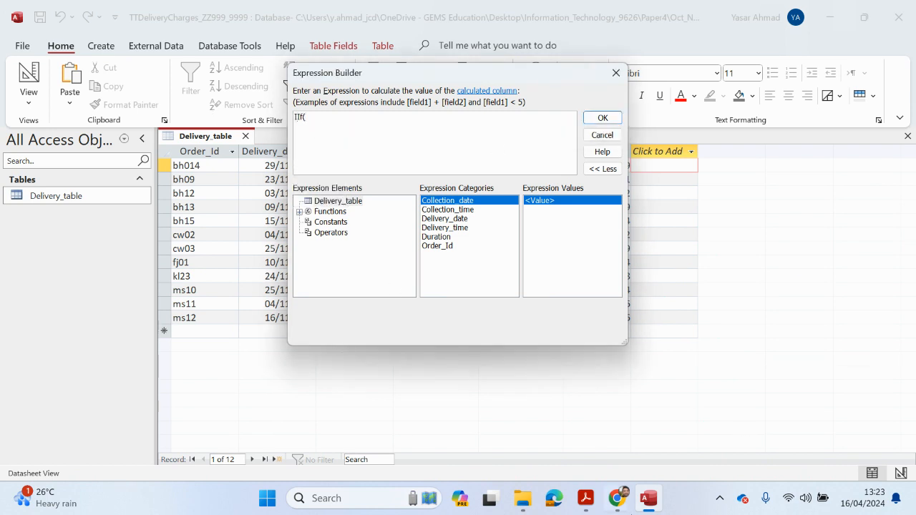
double_click(436, 236)
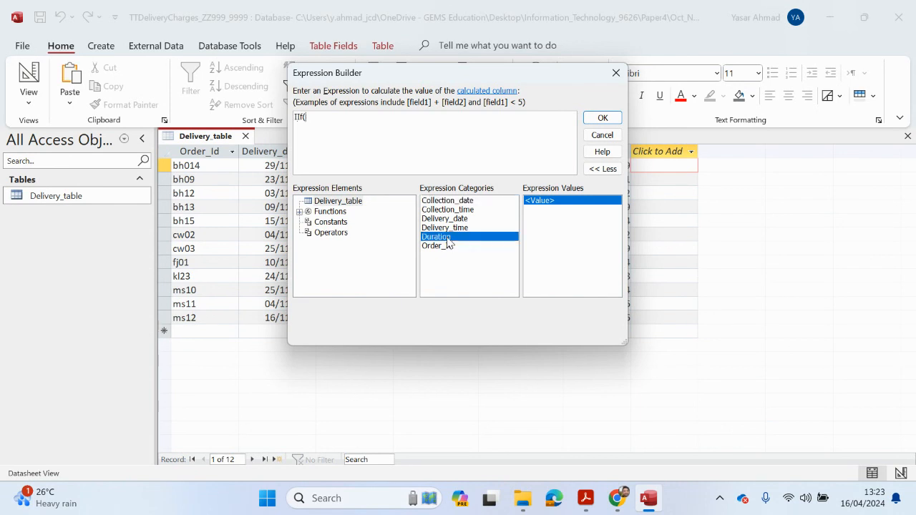
left_click(585, 498)
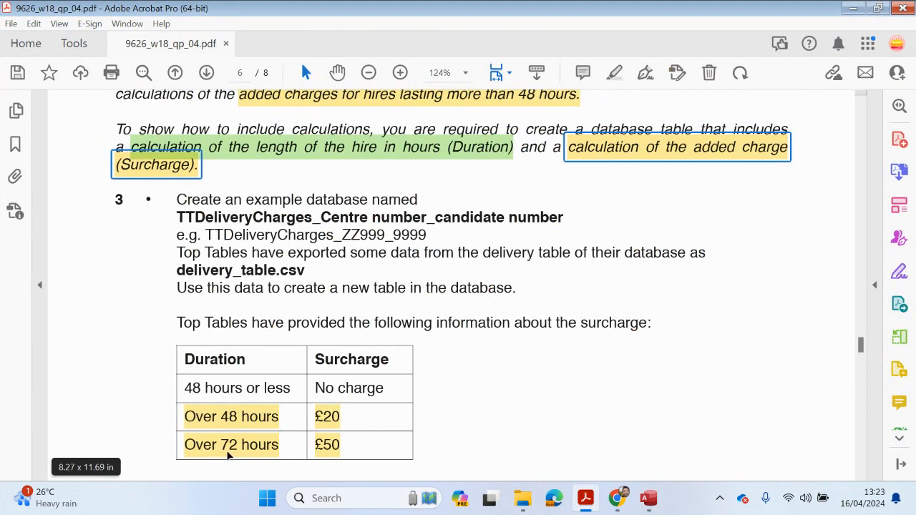
left_click(648, 498)
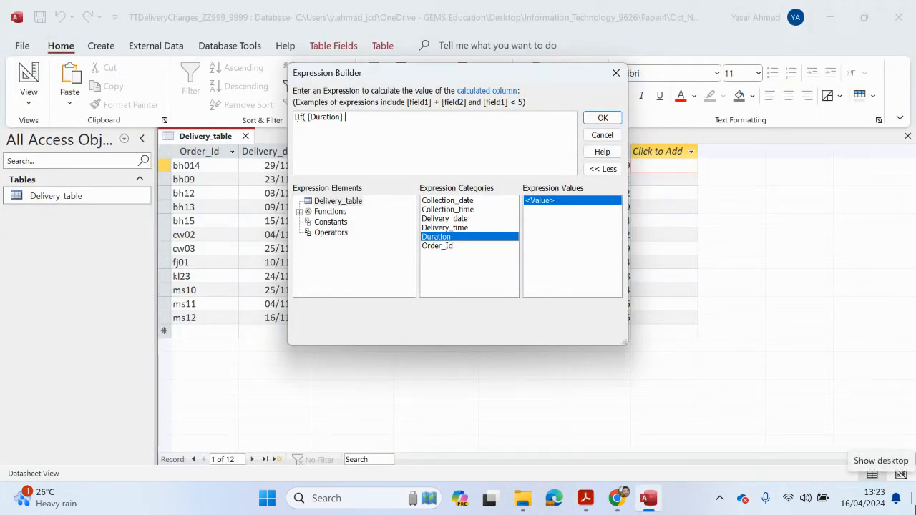
type(">72")
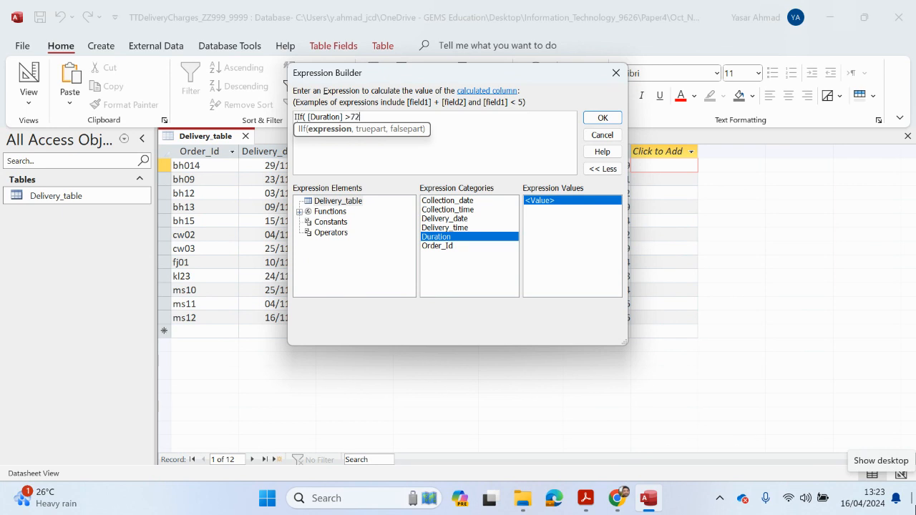
type(",")
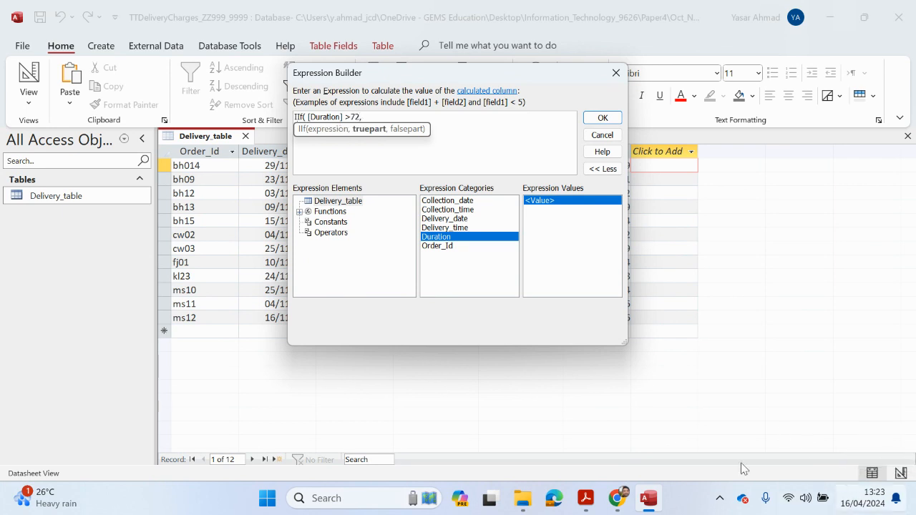
left_click(589, 497)
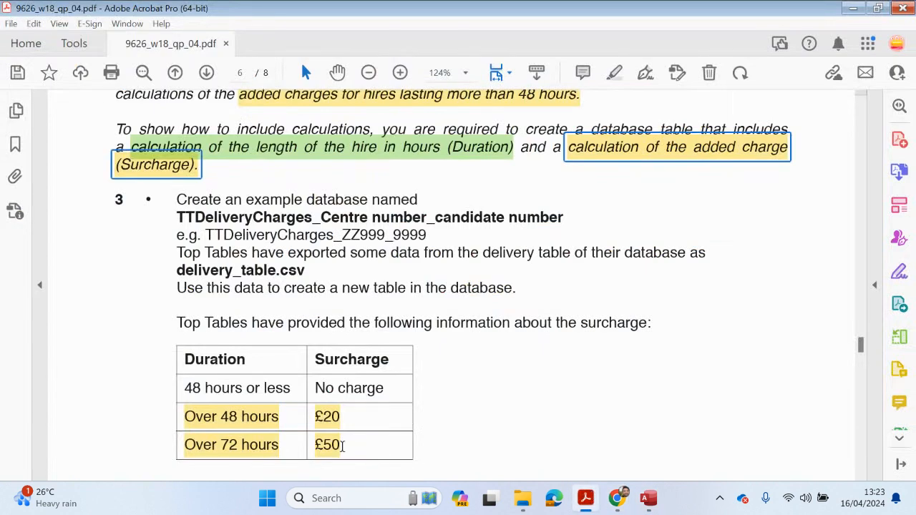
left_click(586, 498)
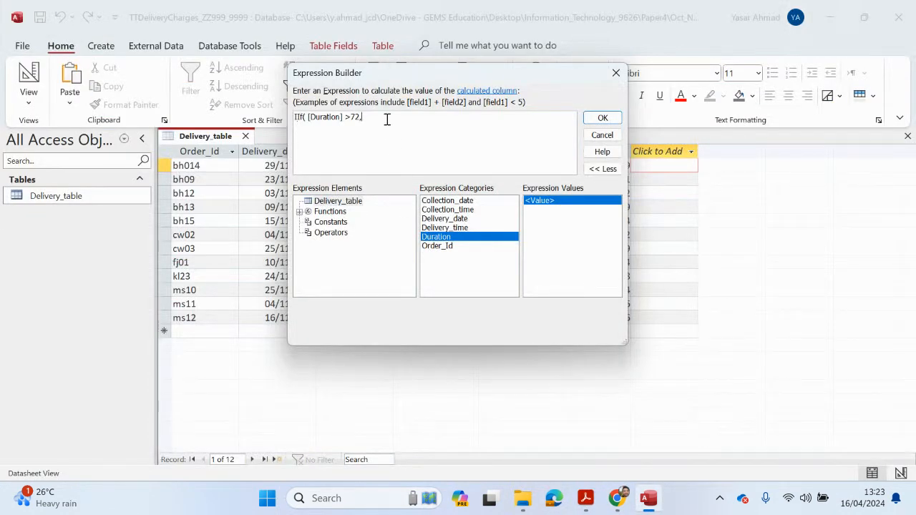
type("50")
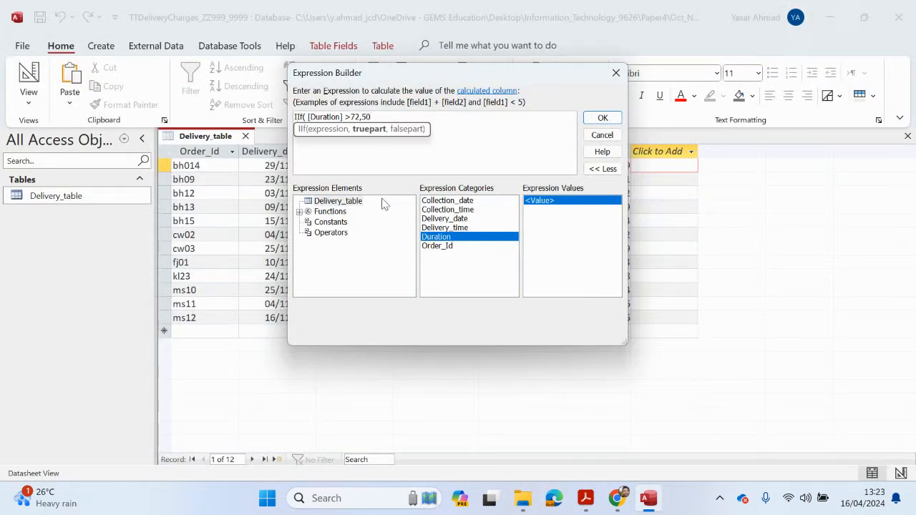
- Nest a second condition as the false part, IIf( [Duration] >48,20, checking the over-48-hours row in the question paper in Acrobat
type(",I")
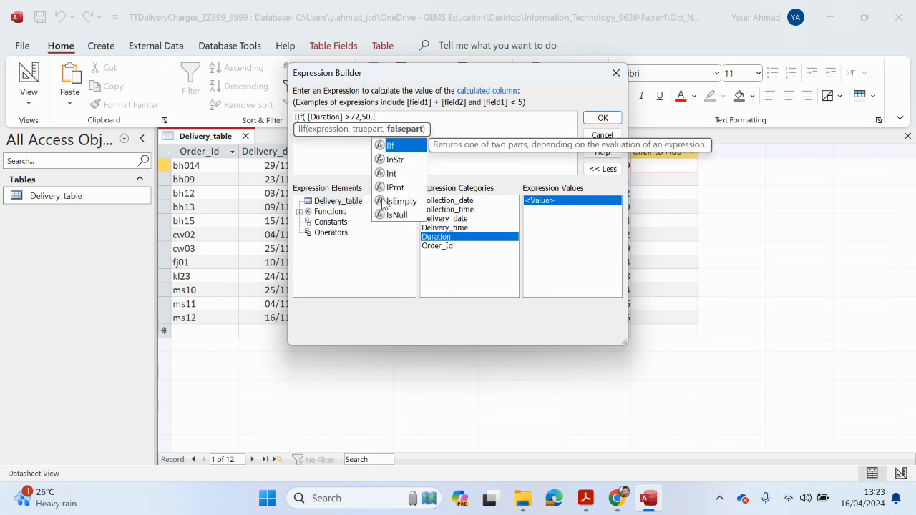
double_click(390, 146)
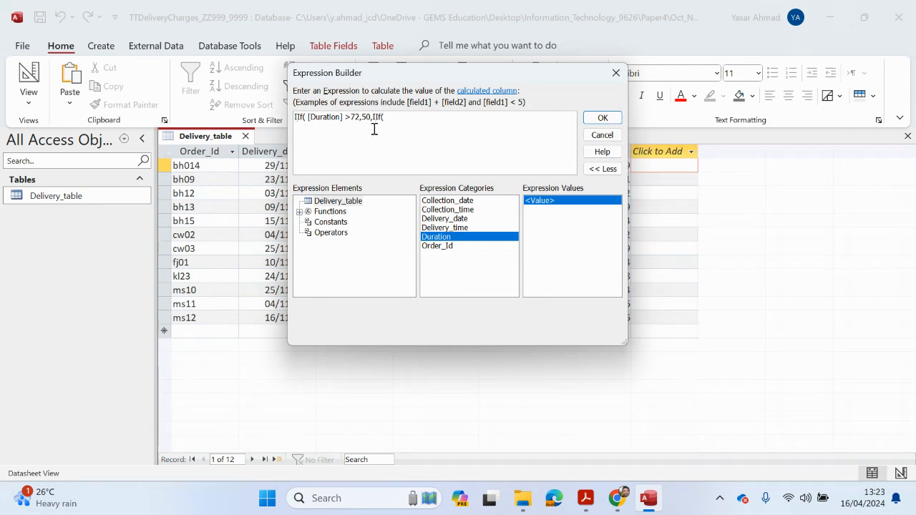
double_click(437, 237)
left_click(581, 504)
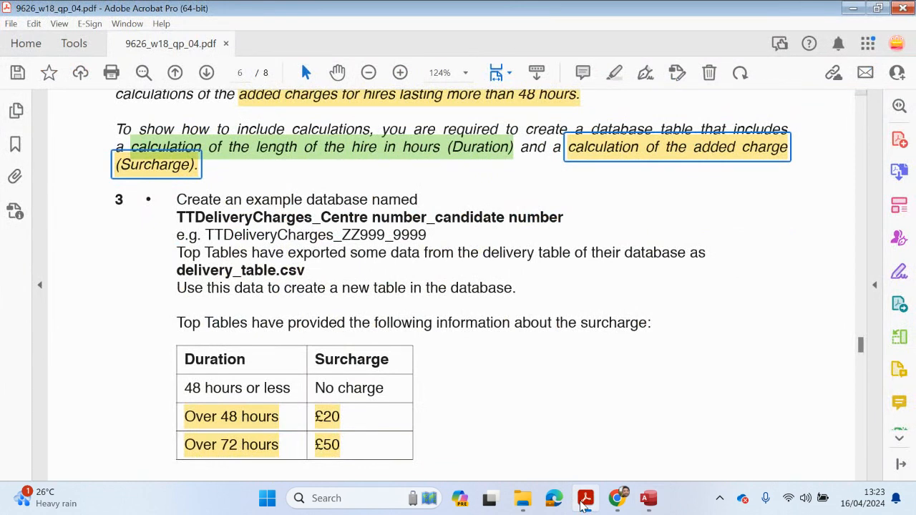
left_click(584, 501)
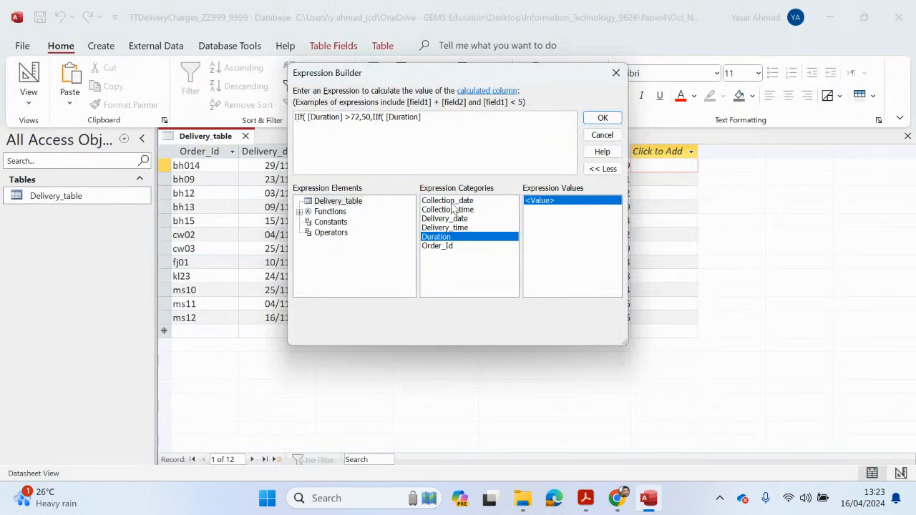
type(">")
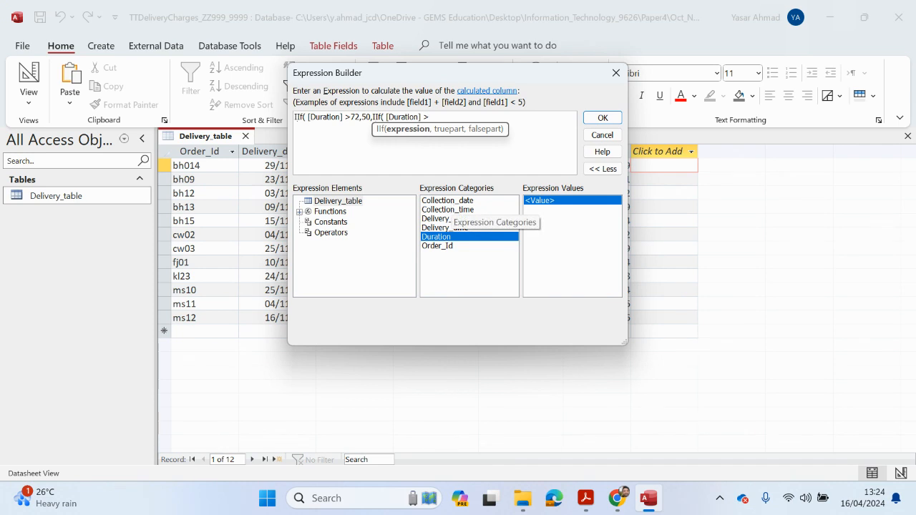
type("48,")
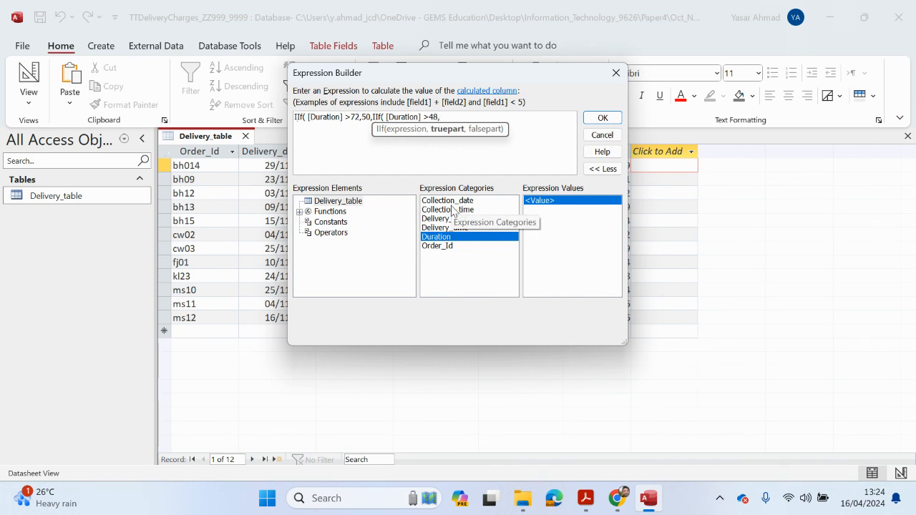
left_click(584, 501)
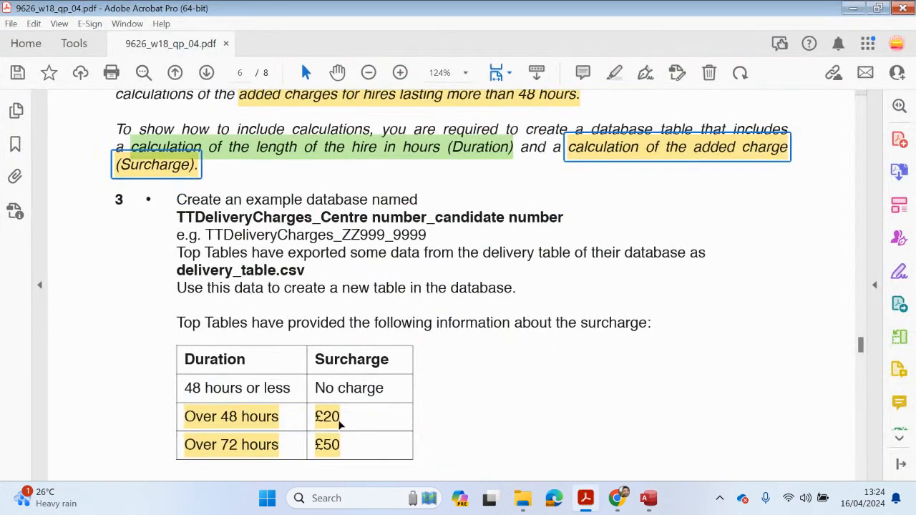
left_click(585, 503)
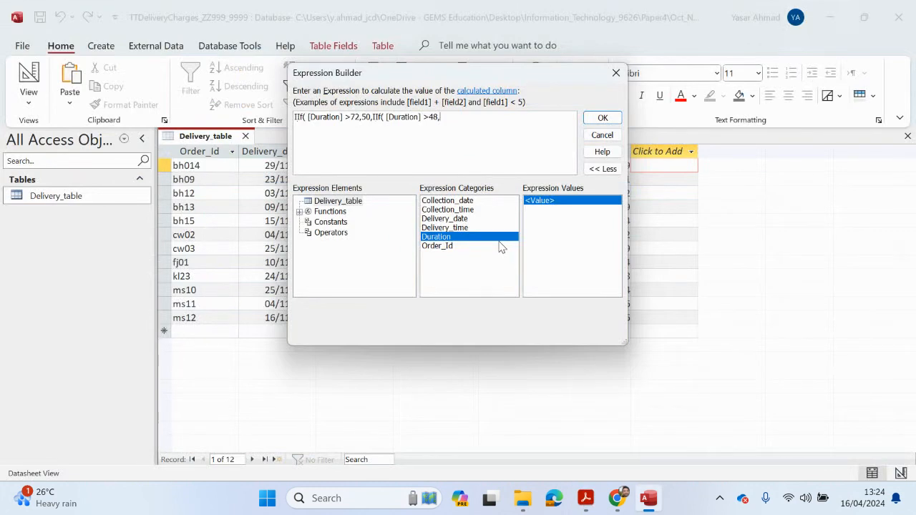
type("20,")
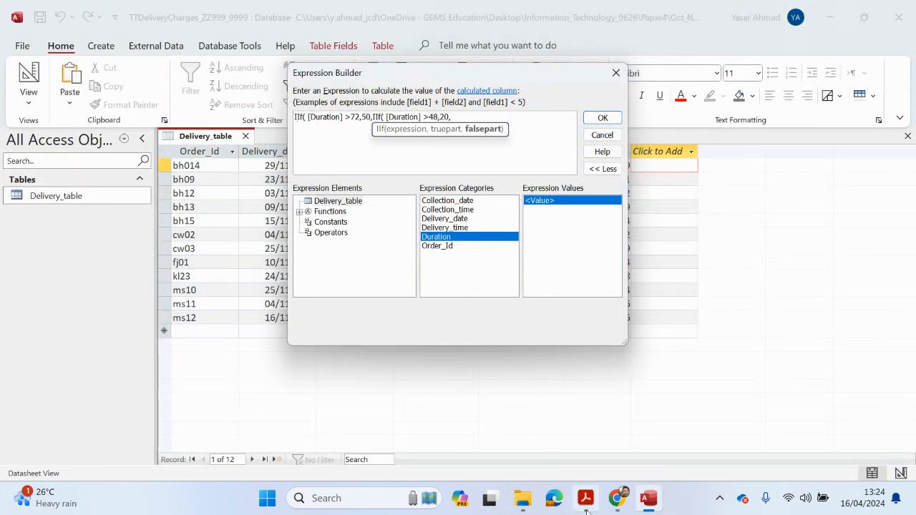
- Check the no-charge row in Acrobat, complete the nested expression with 0)) and accept the calculated field
left_click(585, 500)
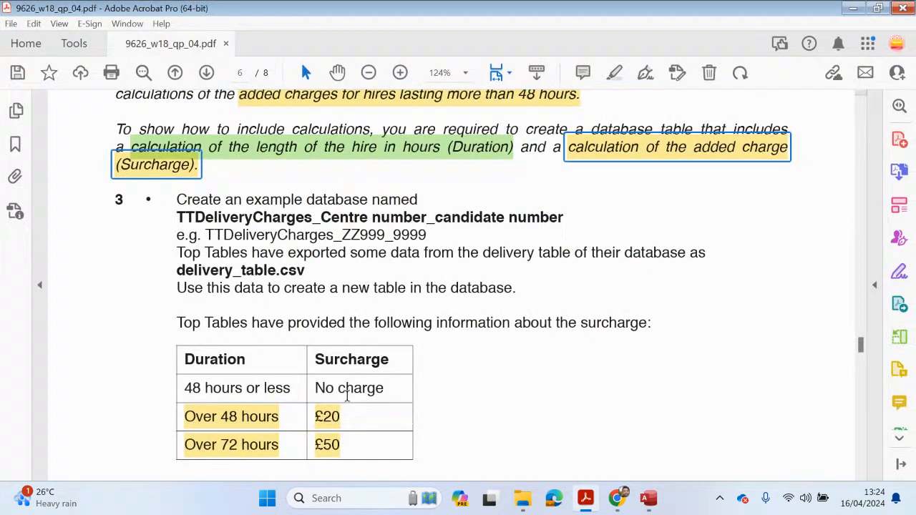
left_click(586, 499)
type("0,IIf( [Duration] >48,20,0")
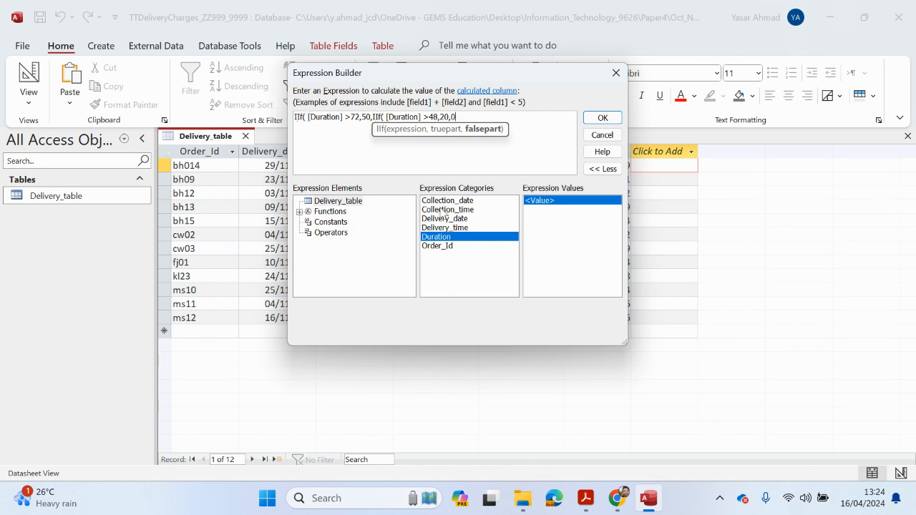
type("))")
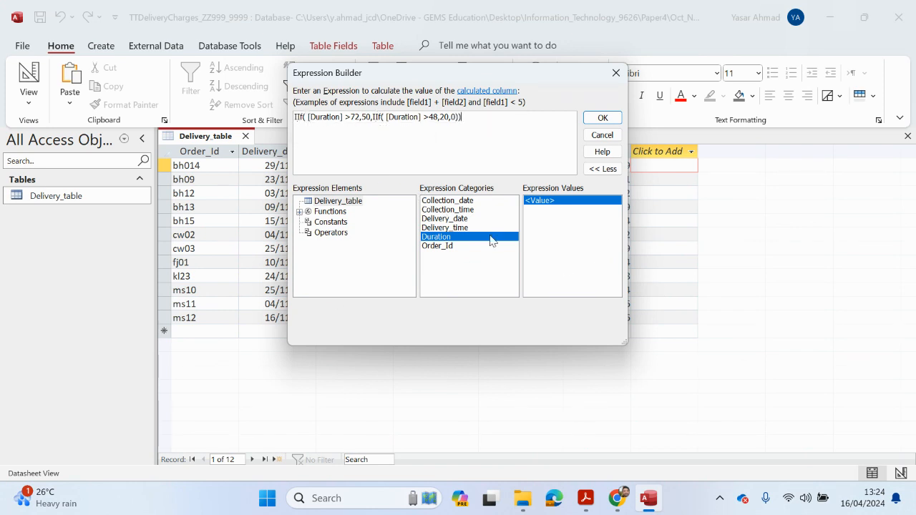
left_click(603, 118)
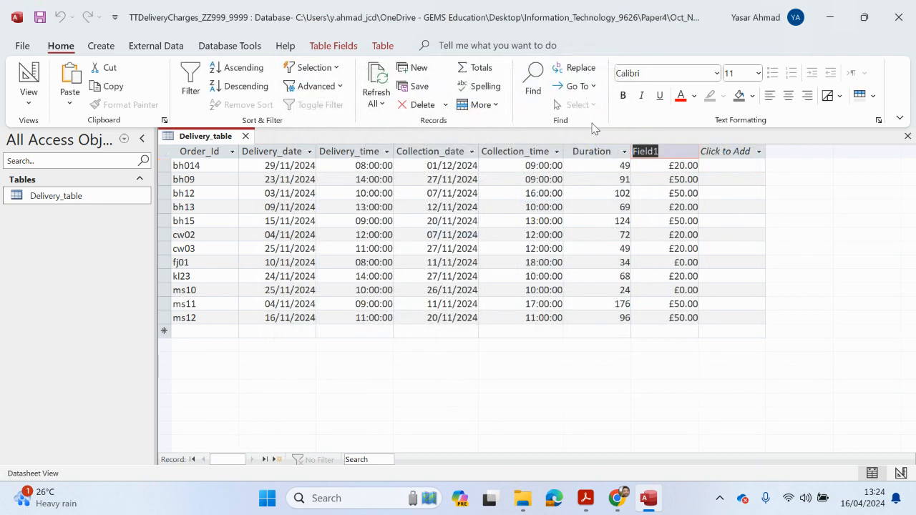
- Copy the word Surcharge from the question paper's table in Acrobat and use it as the new currency field's name in Access
left_click(586, 496)
left_click_drag(393, 360, 315, 360)
right_click(345, 361)
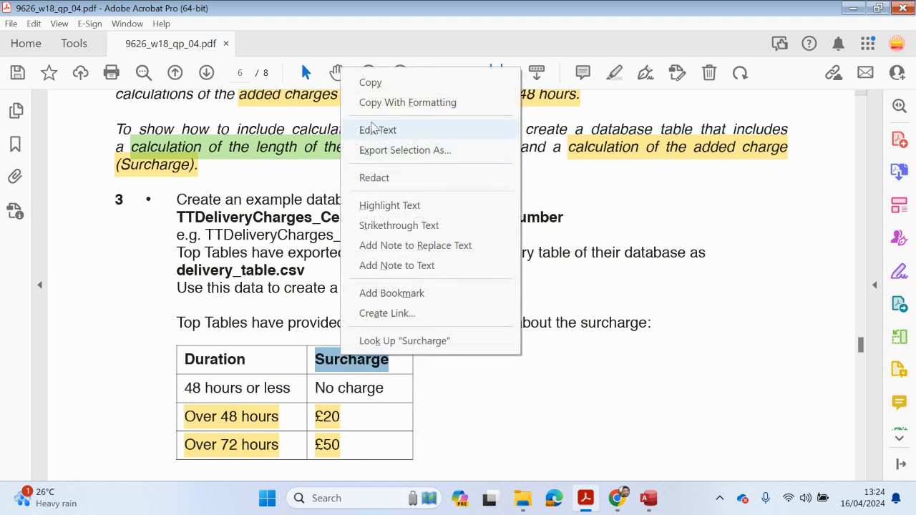
left_click(370, 83)
left_click(648, 498)
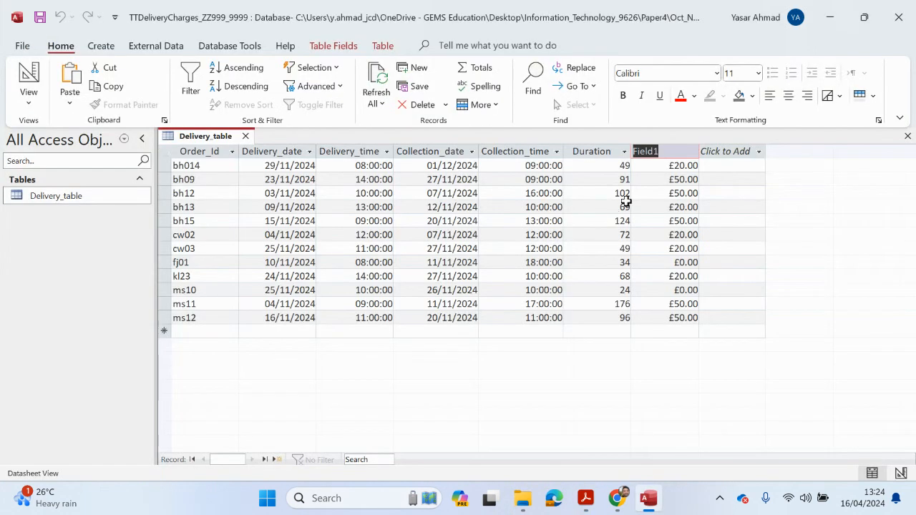
key("ctrl+v")
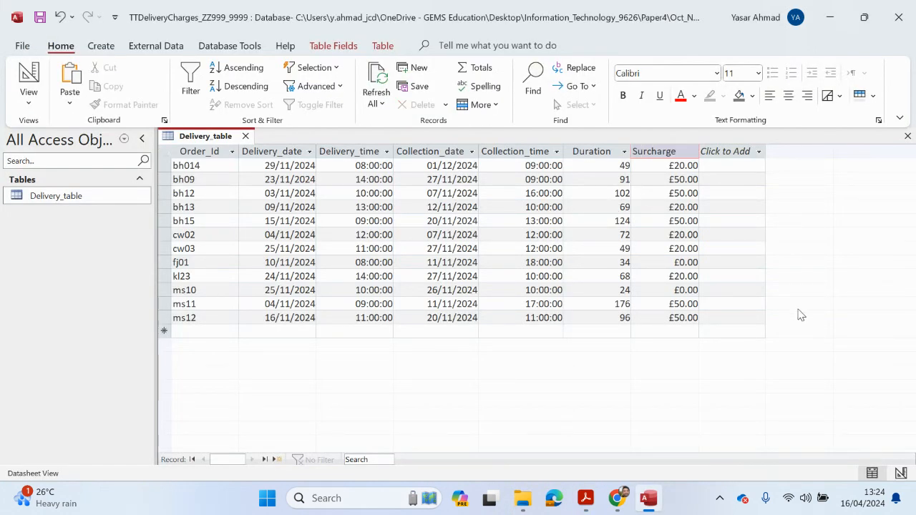
left_click(764, 332)
- Compare the Surcharge values of orders bh12, bh15, ms11 and ms12 with their Durations
left_click_drag(666, 193, 699, 194)
left_click_drag(668, 224, 695, 227)
left_click_drag(662, 317, 696, 318)
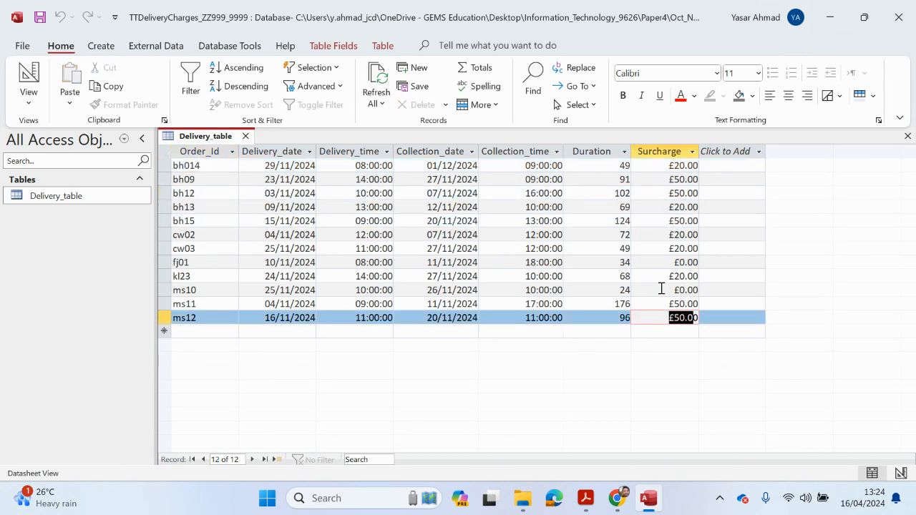
left_click(630, 194)
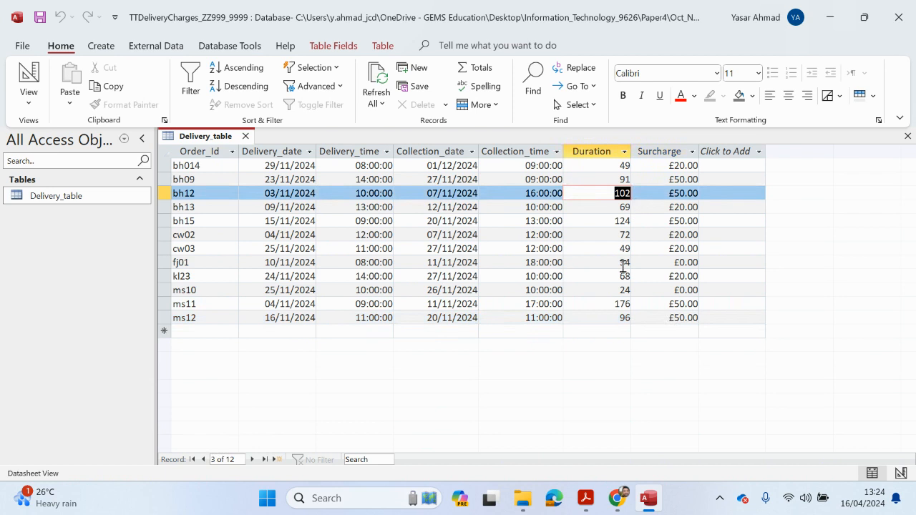
left_click(630, 222)
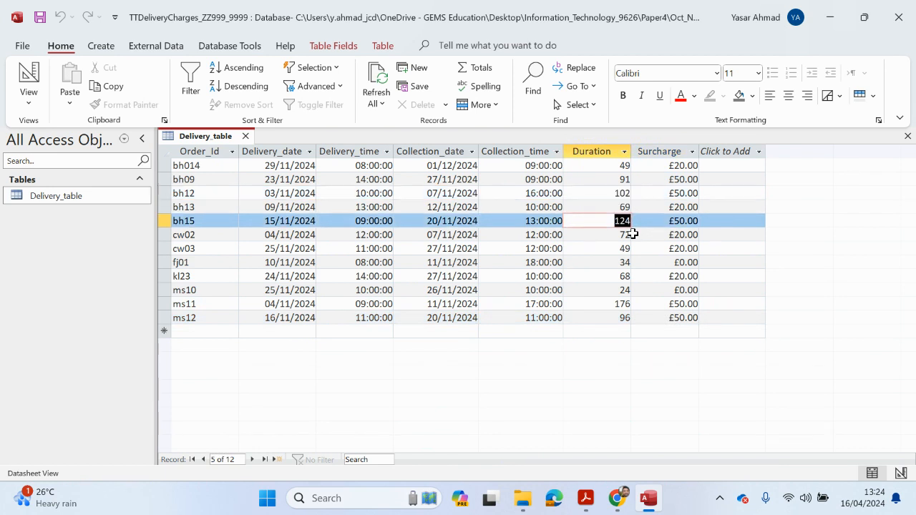
left_click(632, 303)
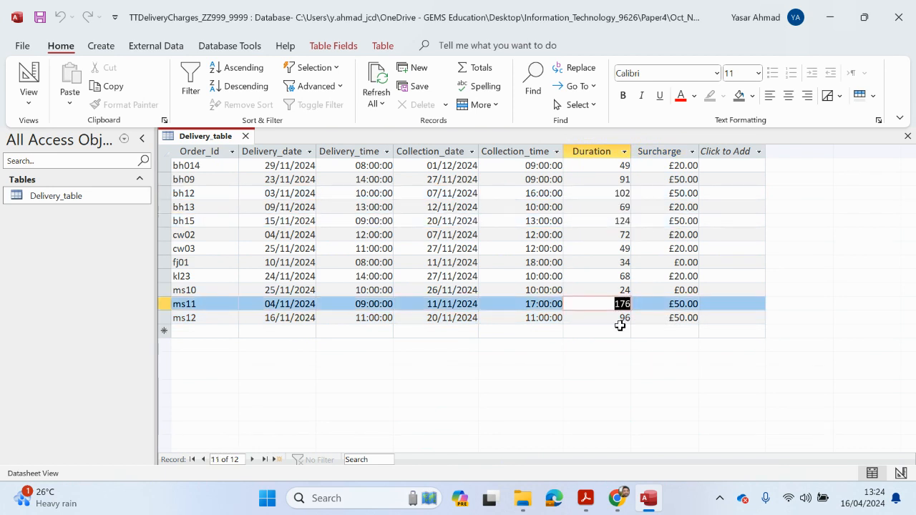
- Compare the Duration and Surcharge values of orders cw02, fj01 and ms10 with the surcharge table in the question paper in Acrobat
left_click(628, 235)
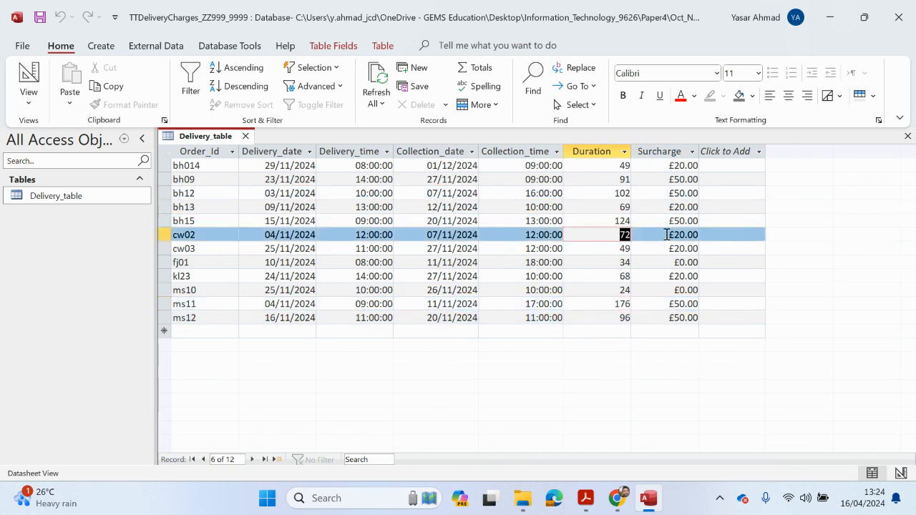
left_click(585, 499)
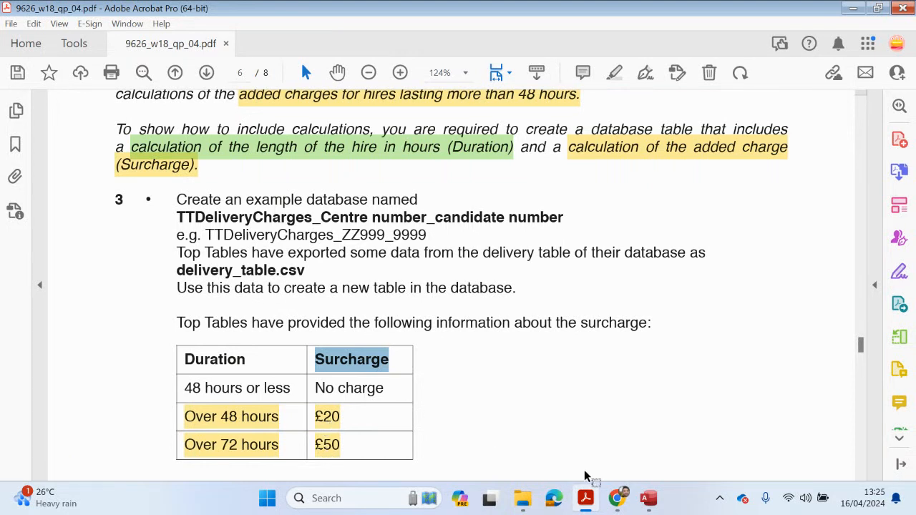
left_click(649, 498)
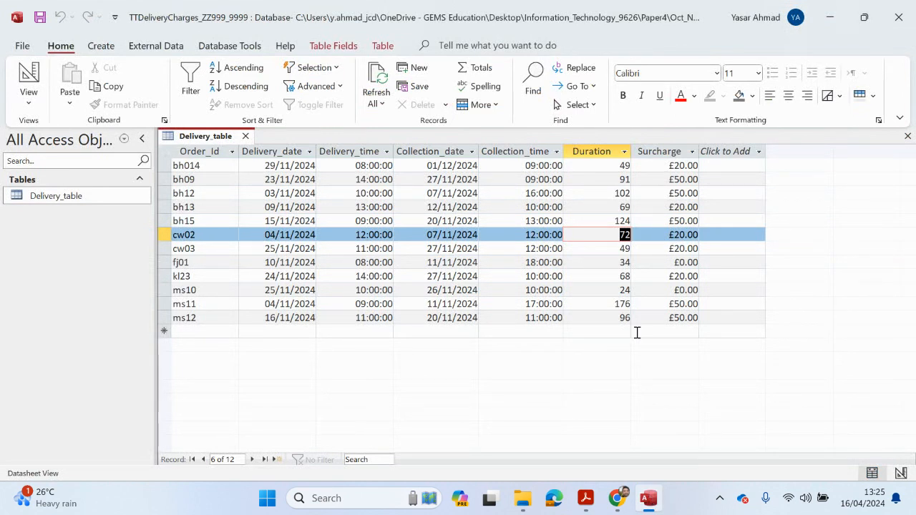
left_click(619, 265)
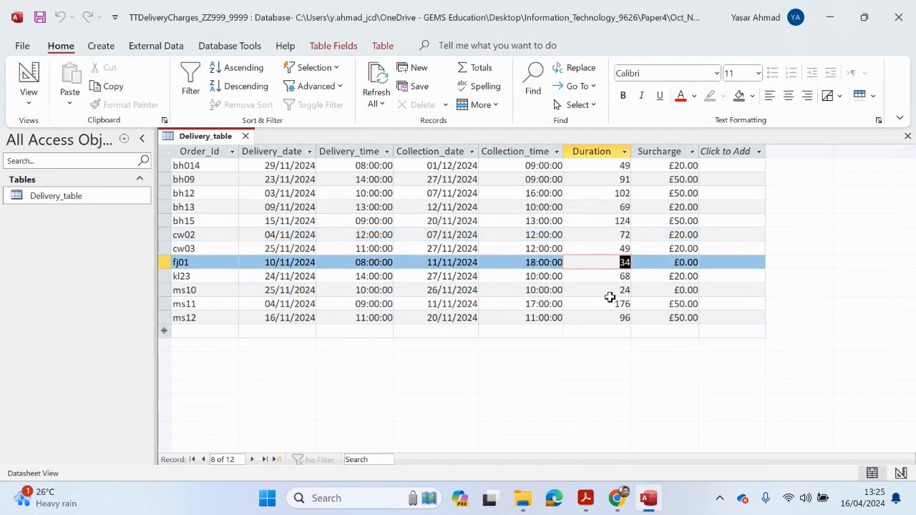
left_click(625, 290)
- Highlight the question 3 database and table instructions and the line about adding Duration and Surcharge fields in the question paper in Acrobat
left_click(586, 499)
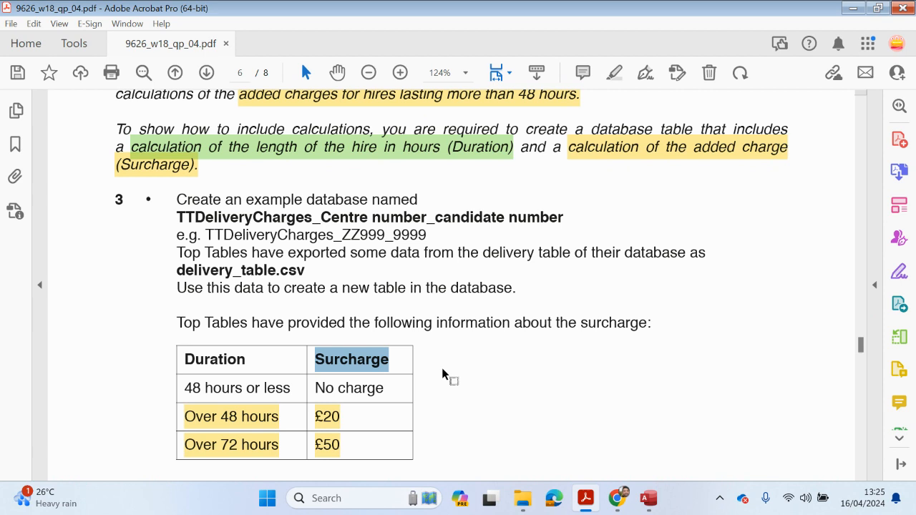
left_click_drag(176, 200, 614, 322)
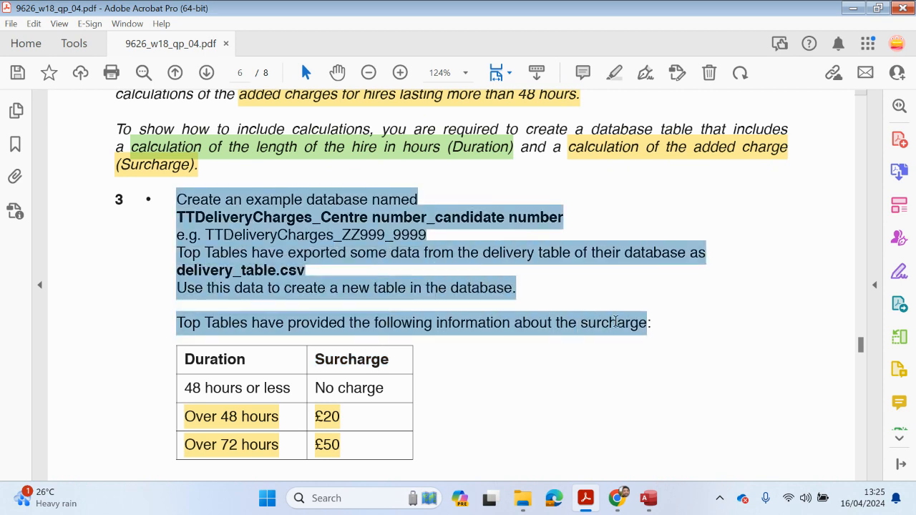
left_click(614, 73)
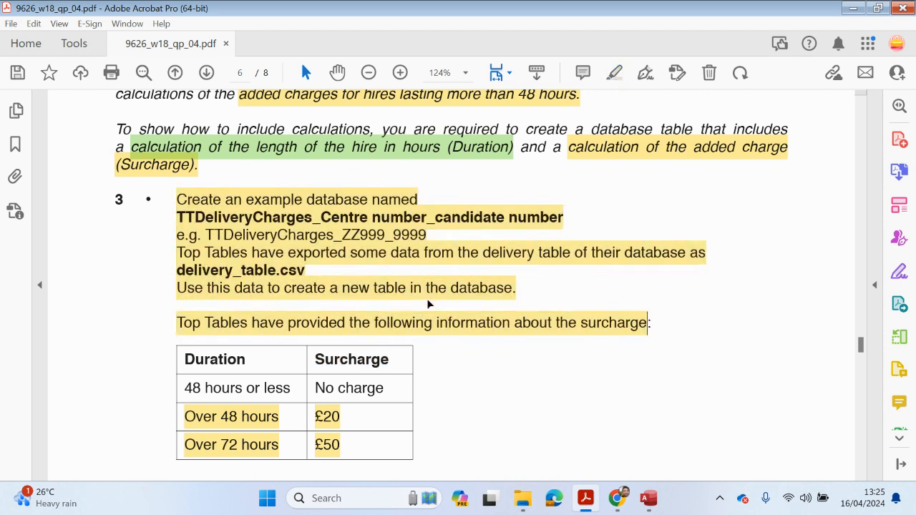
scroll(433, 301, "down", 5)
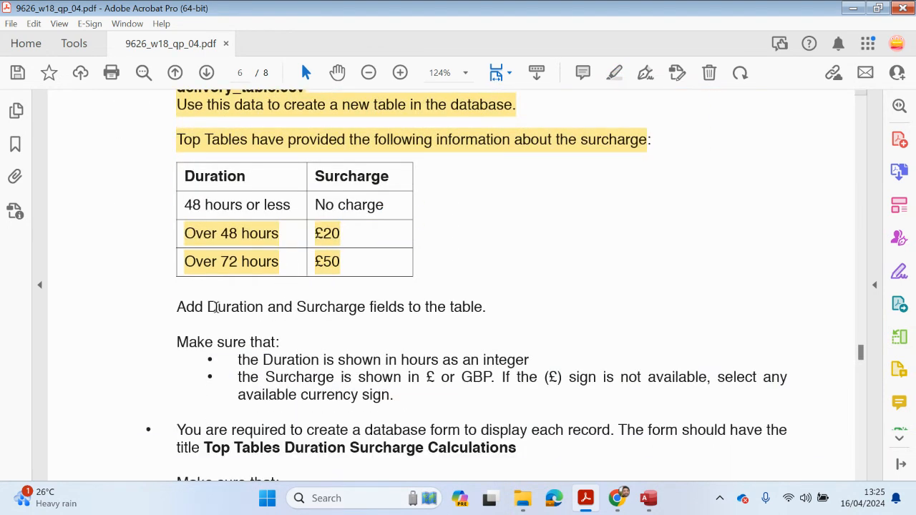
left_click_drag(177, 306, 480, 309)
left_click(615, 73)
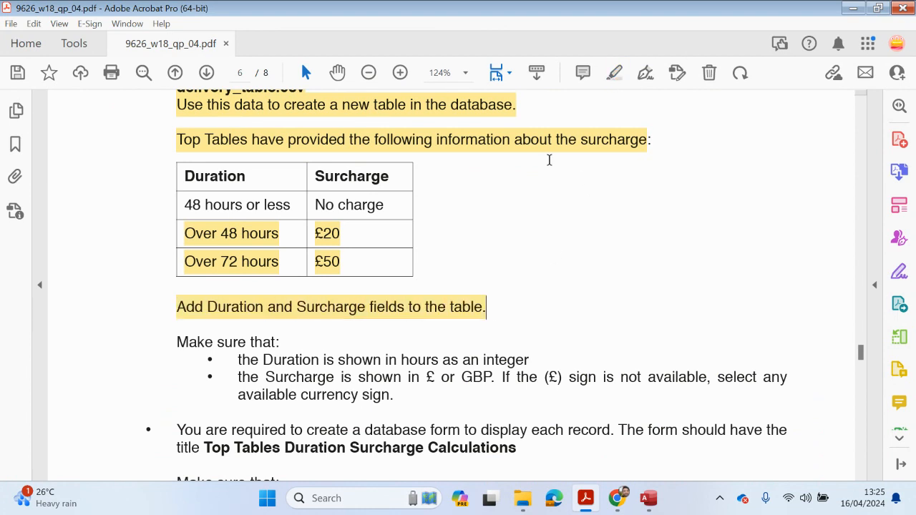
- Check the field formats in Access, and highlight the requirements for an integer Duration and a £ or GBP Surcharge in Acrobat
scroll(394, 347, "down", 1)
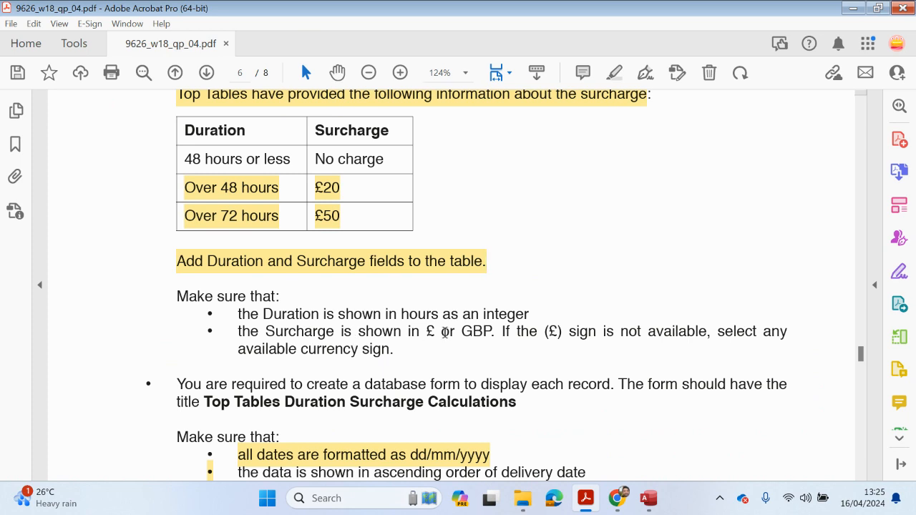
left_click(649, 499)
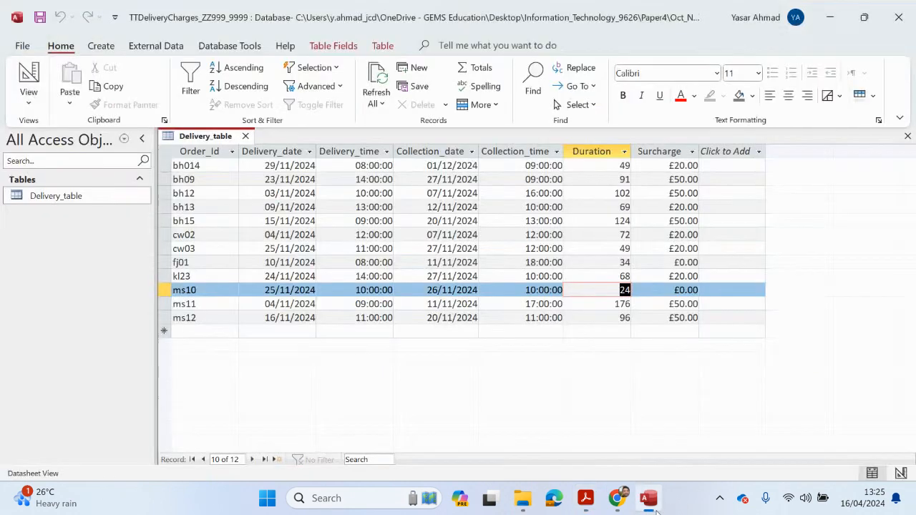
left_click(655, 510)
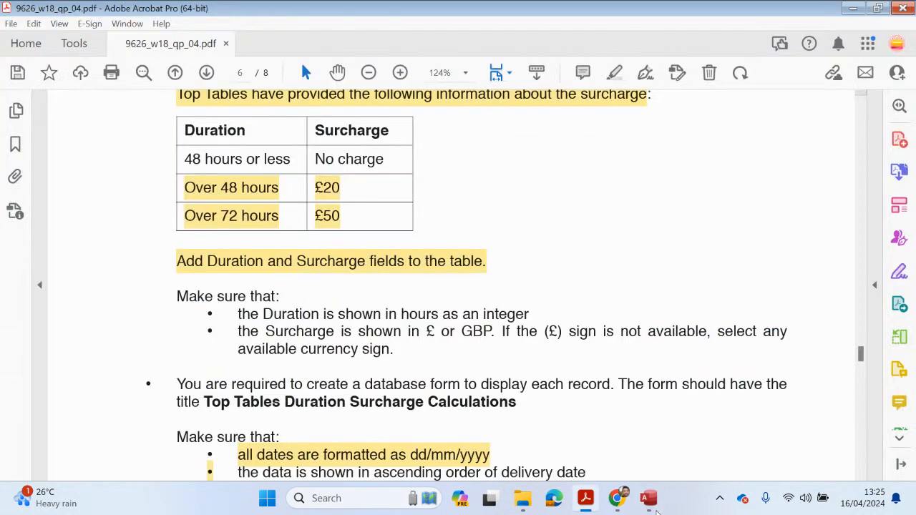
left_click_drag(175, 295, 396, 353)
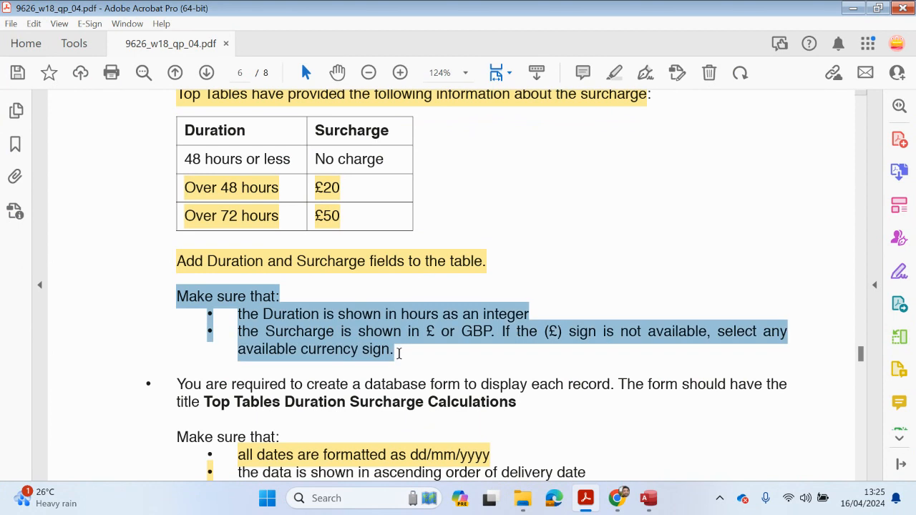
left_click(615, 72)
- Read the form requirements and highlight the phrase "database form to display each record" in the question paper
scroll(501, 229, "down", 1)
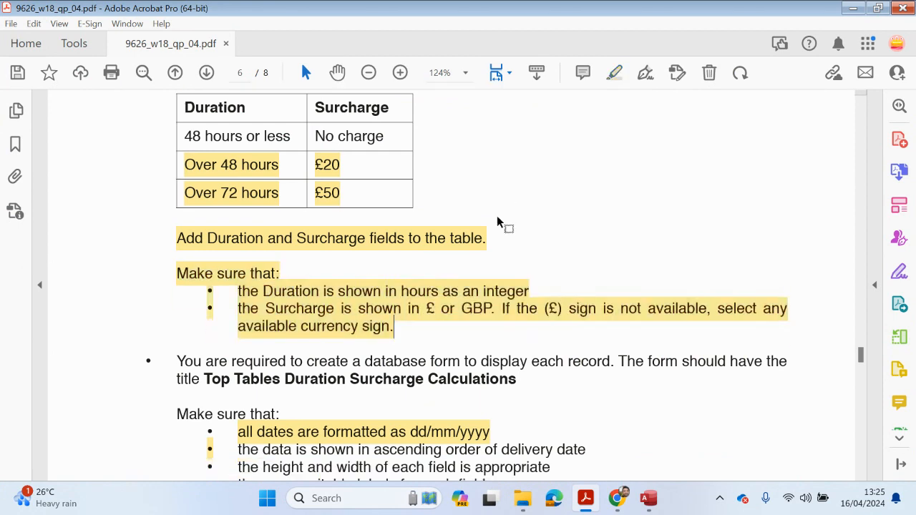
scroll(501, 238, "down", 1)
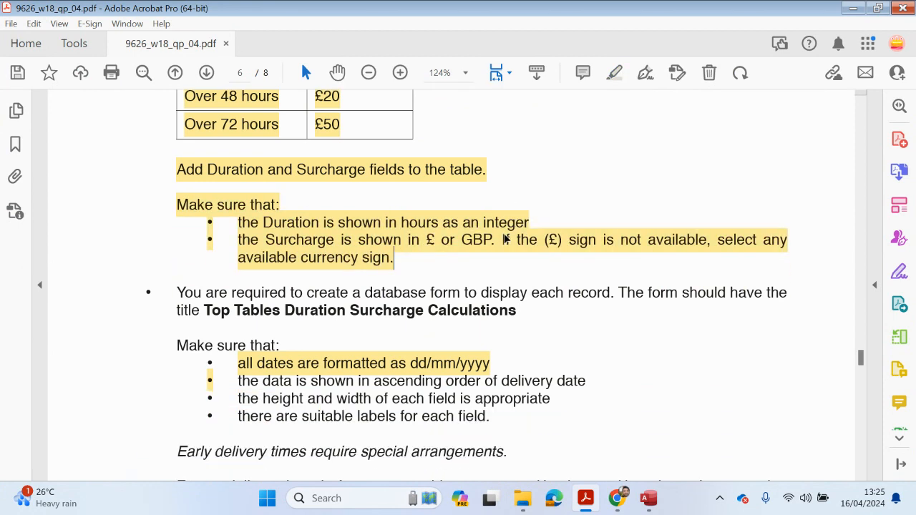
scroll(505, 239, "down", 2)
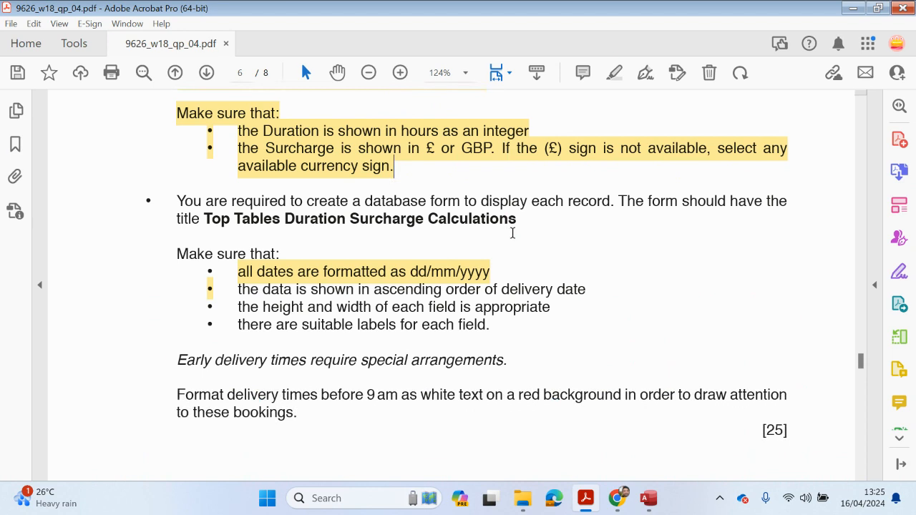
scroll(513, 233, "up", 1)
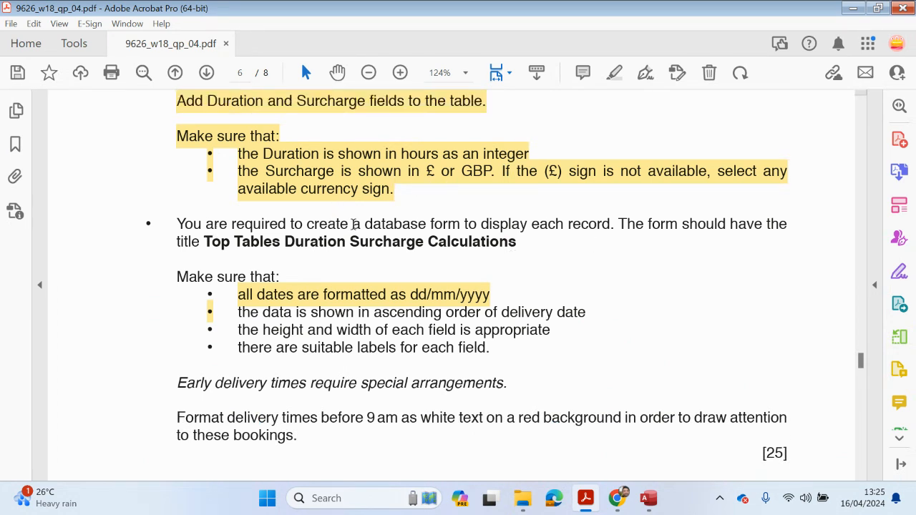
left_click_drag(366, 228, 610, 228)
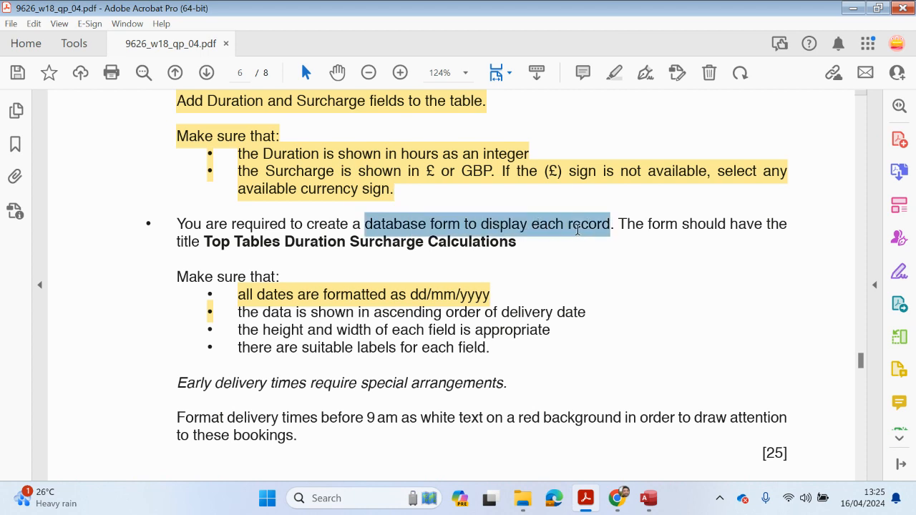
left_click(614, 77)
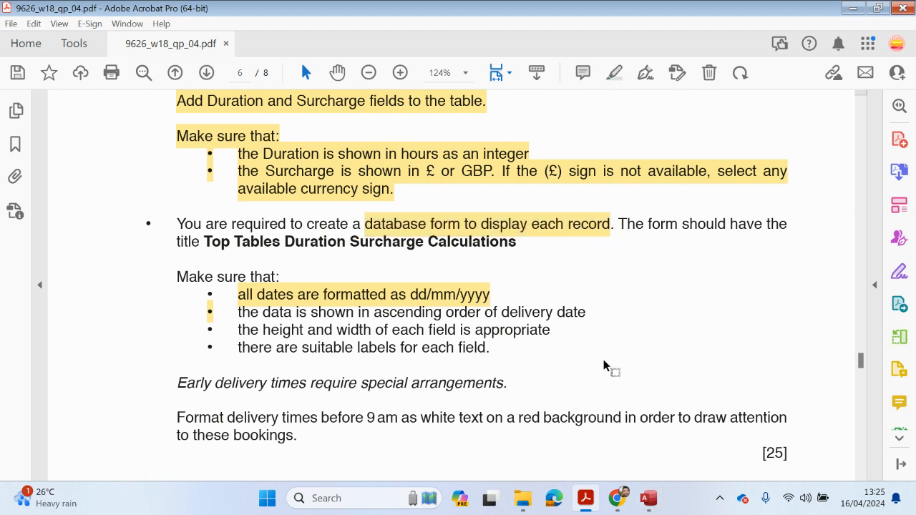
- In Access, start a Form Wizard form from Delivery_table with all fields and the Columnar layout
left_click(649, 498)
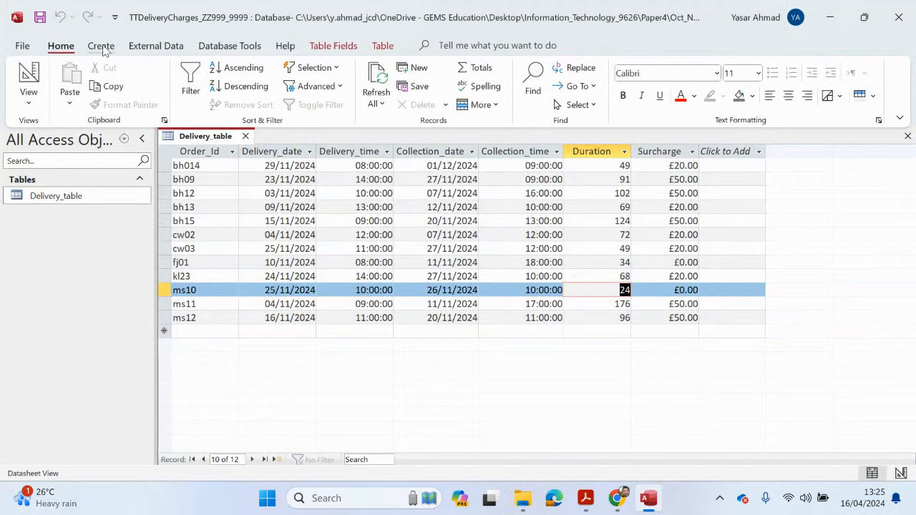
left_click(101, 46)
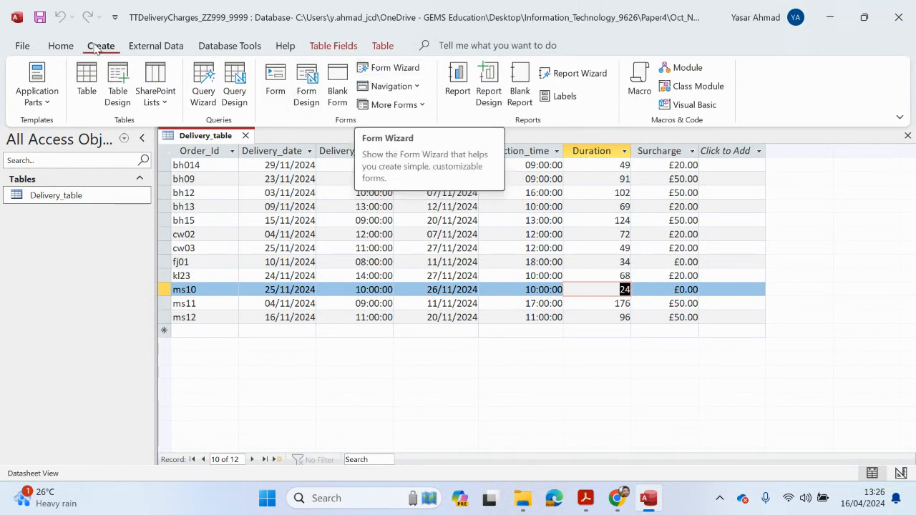
left_click(397, 69)
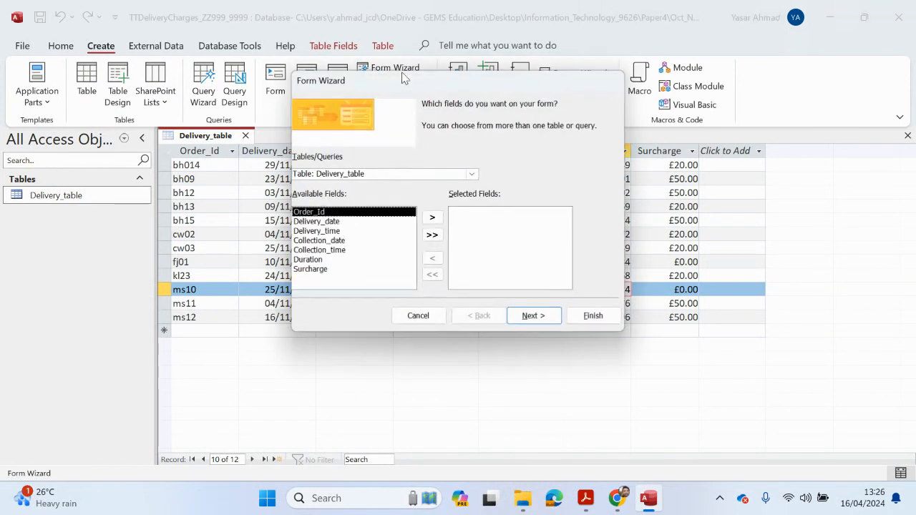
left_click(433, 236)
left_click(537, 314)
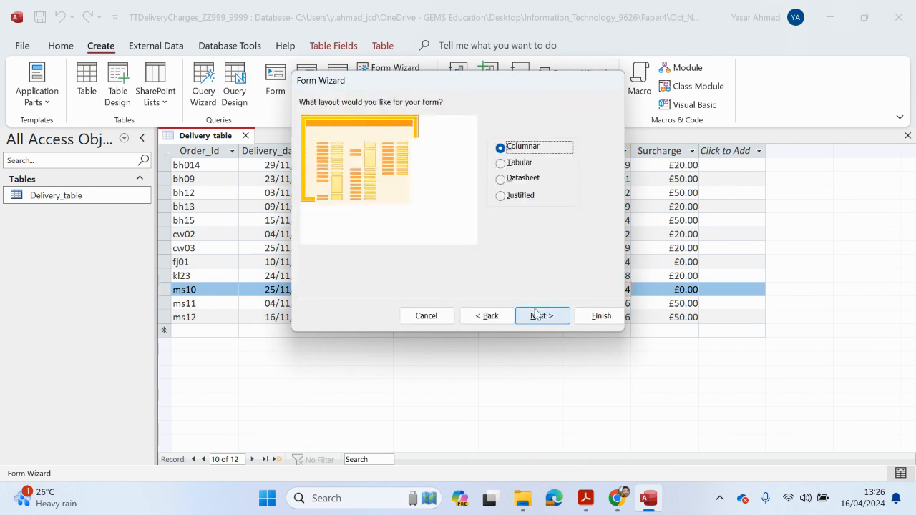
left_click(536, 315)
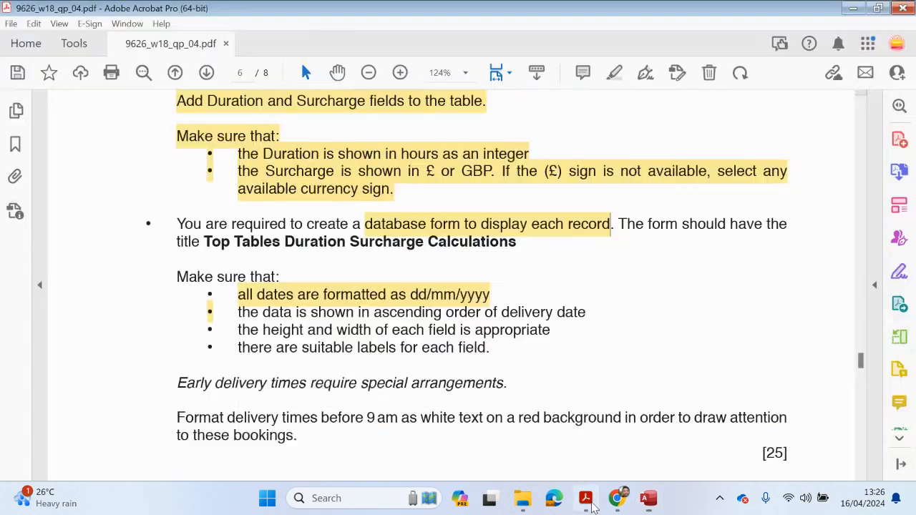
- Copy the title Top Tables Duration Surcharge Calculations from the question paper in Acrobat, set it as the form's title and finish the wizard in Access
left_click(591, 498)
left_click_drag(205, 241, 476, 242)
right_click(491, 246)
left_click(523, 206)
left_click(649, 498)
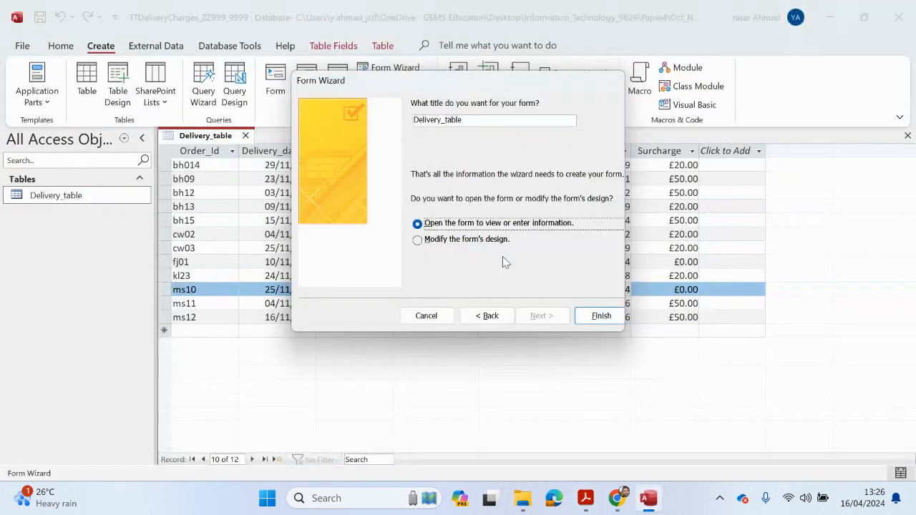
left_click(470, 120)
left_click_drag(466, 121, 396, 122)
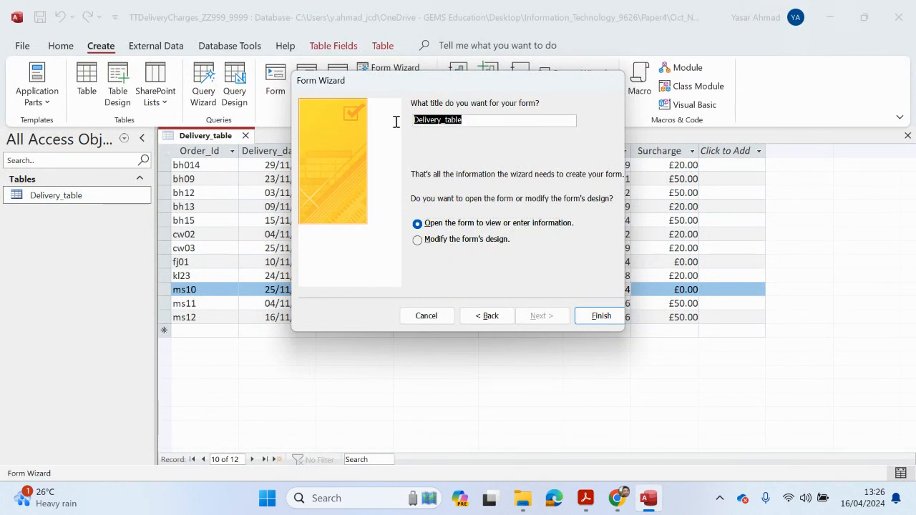
key("ctrl+v")
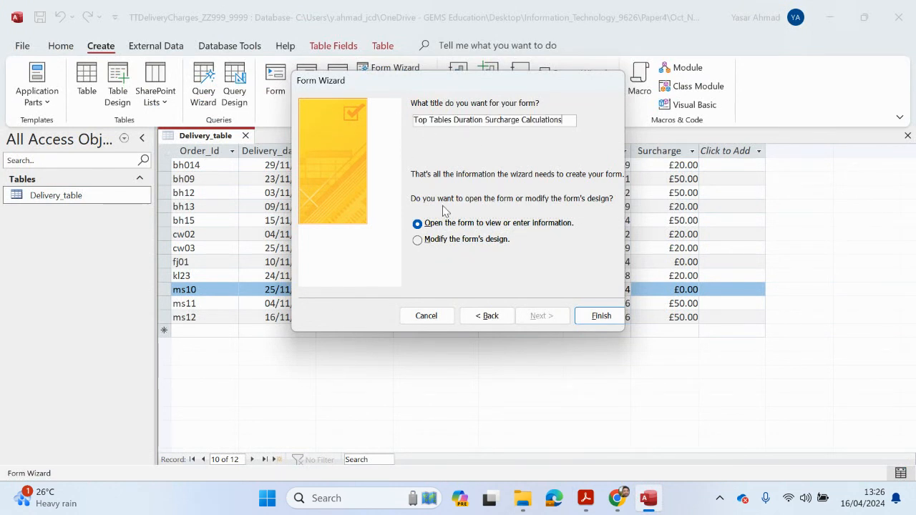
left_click(587, 316)
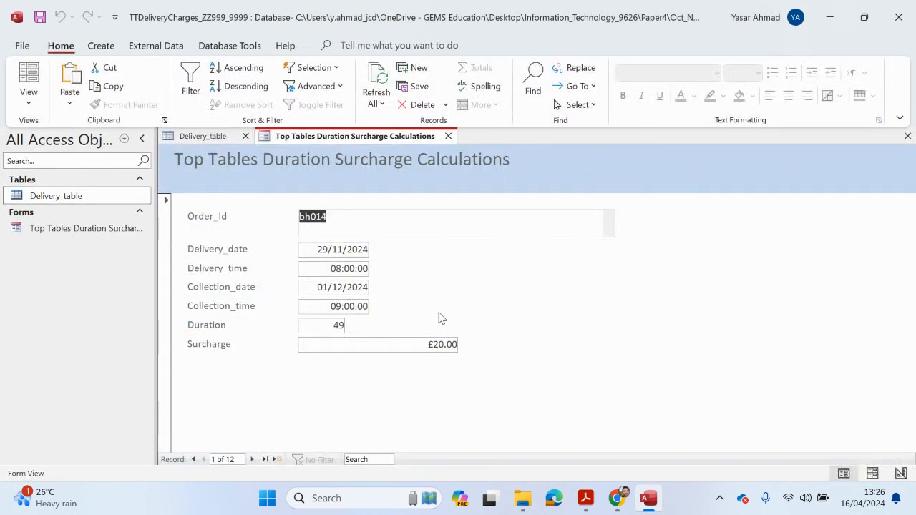
- Highlight the requirement about appropriate height and width of each field in the question paper in Acrobat
left_click(585, 498)
left_click_drag(243, 335, 531, 338)
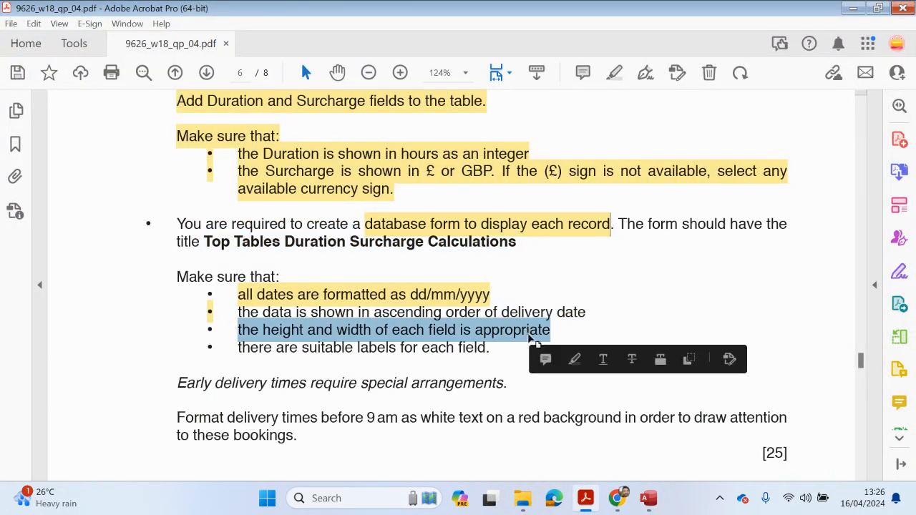
left_click(614, 72)
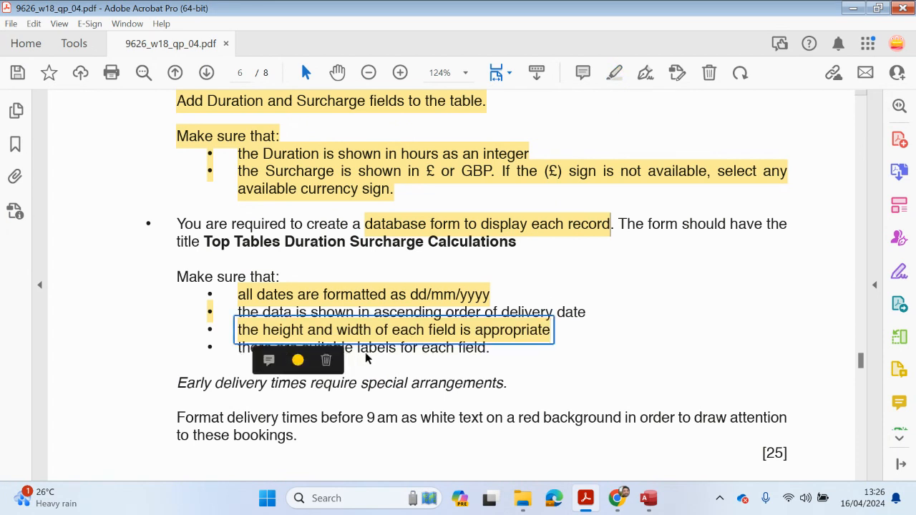
- Show the form in Design View in Access and shrink the Order_Id text box to one line, nearly as narrow as the date boxes
left_click(656, 501)
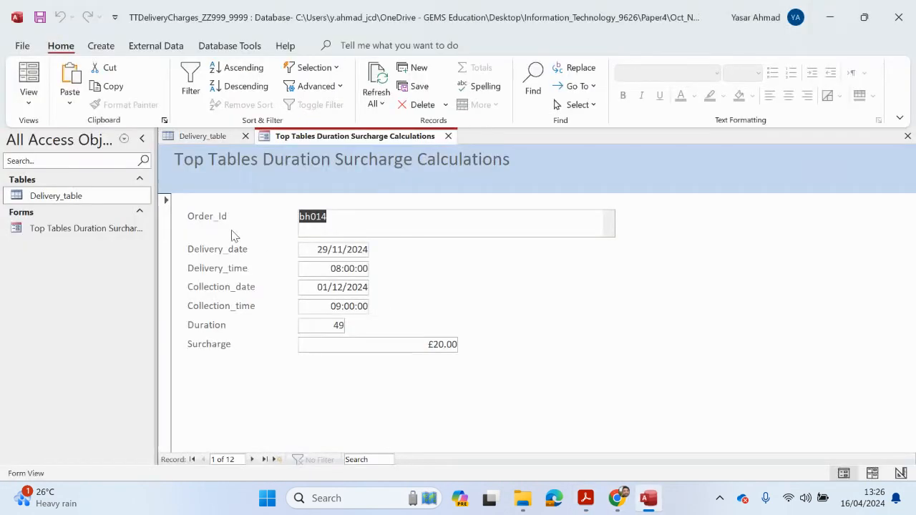
left_click(29, 97)
left_click(61, 193)
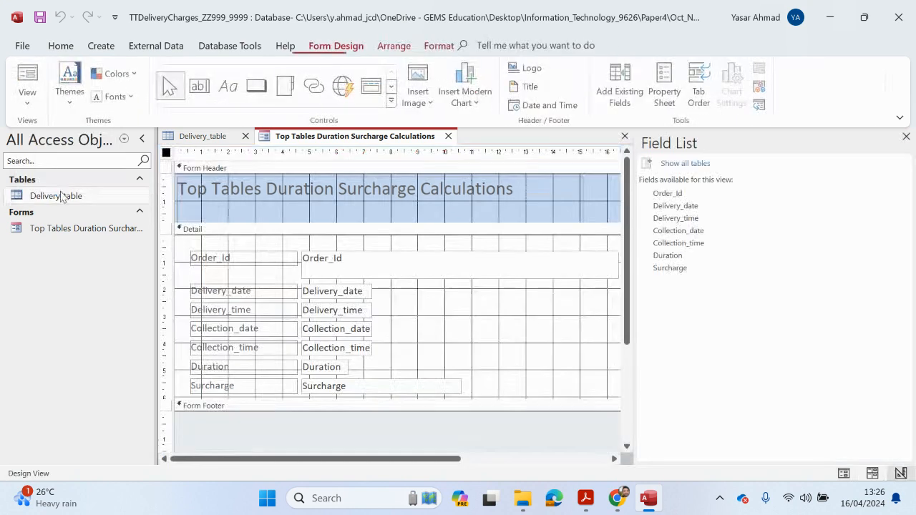
left_click(435, 266)
left_click_drag(609, 262, 334, 268)
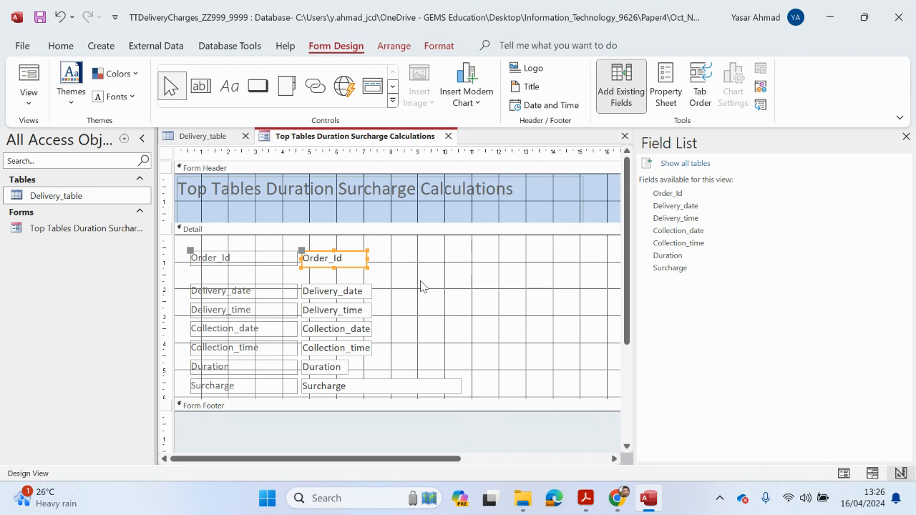
- Undo the accidental shift of the Surcharge text box and narrow it to the same width as the Collection_time box
scroll(421, 287, "down", 1)
left_click(431, 356)
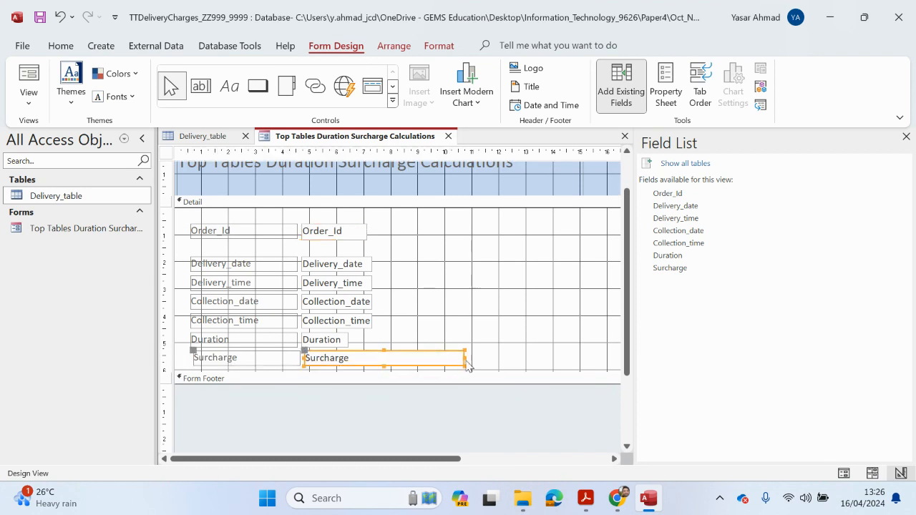
key("ctrl+z")
left_click_drag(461, 357, 371, 361)
left_click(388, 322)
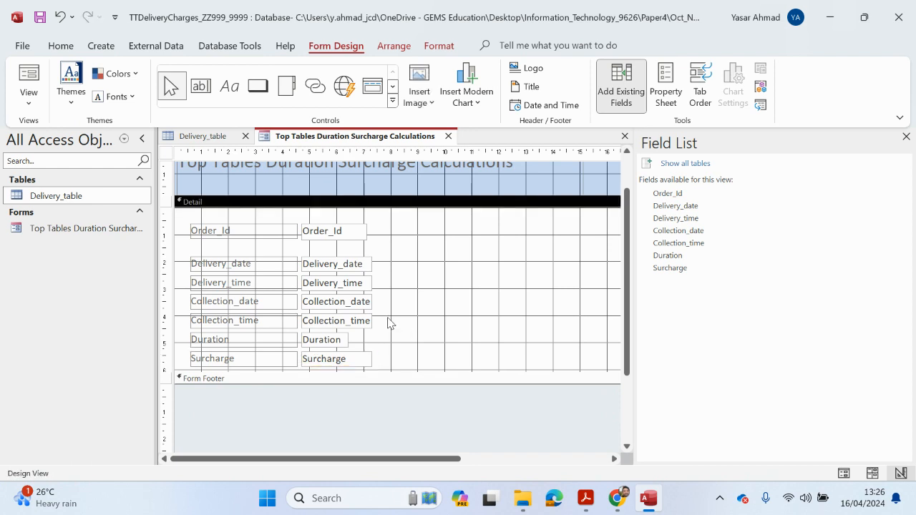
- Move the Delivery_date to Surcharge labels and text boxes up to close the gap below Order_Id
left_click_drag(398, 245, 189, 371)
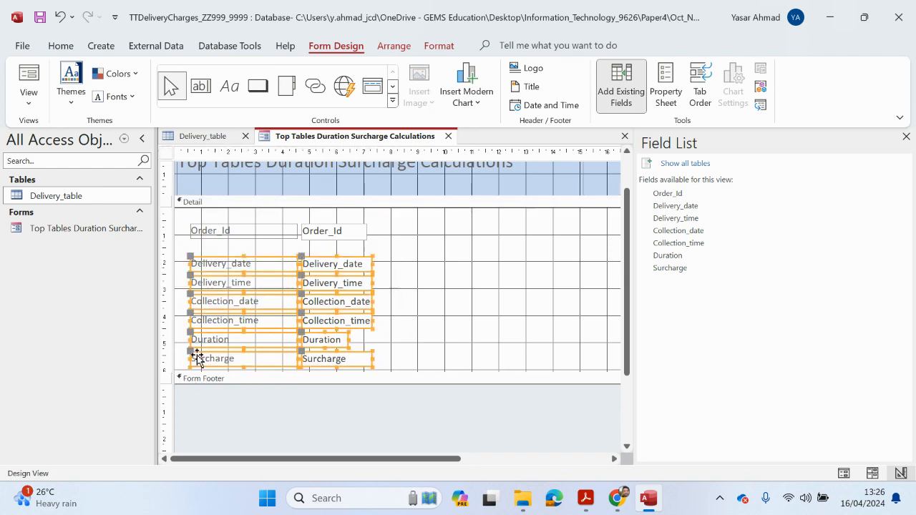
left_click_drag(254, 257, 254, 243)
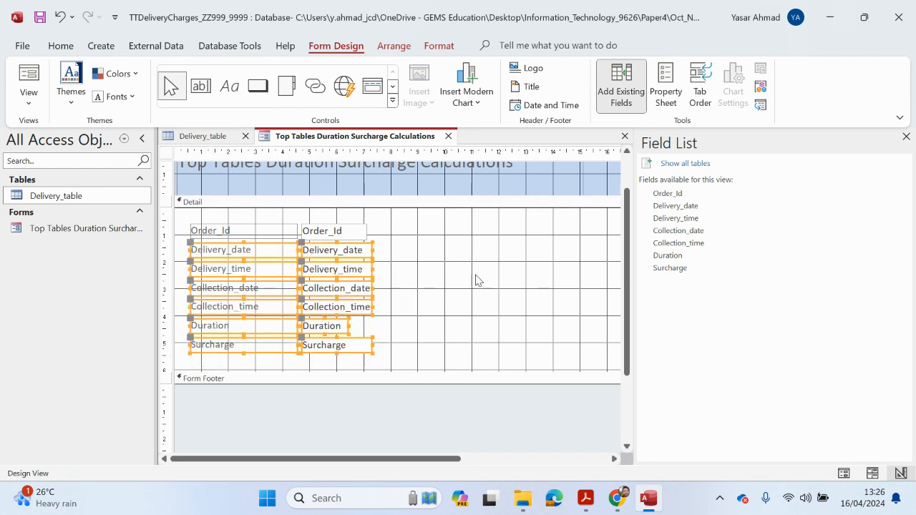
left_click(477, 280)
- Format all seven field labels in the form's Detail section as bold, black text
left_click_drag(179, 223, 297, 363)
left_click(63, 48)
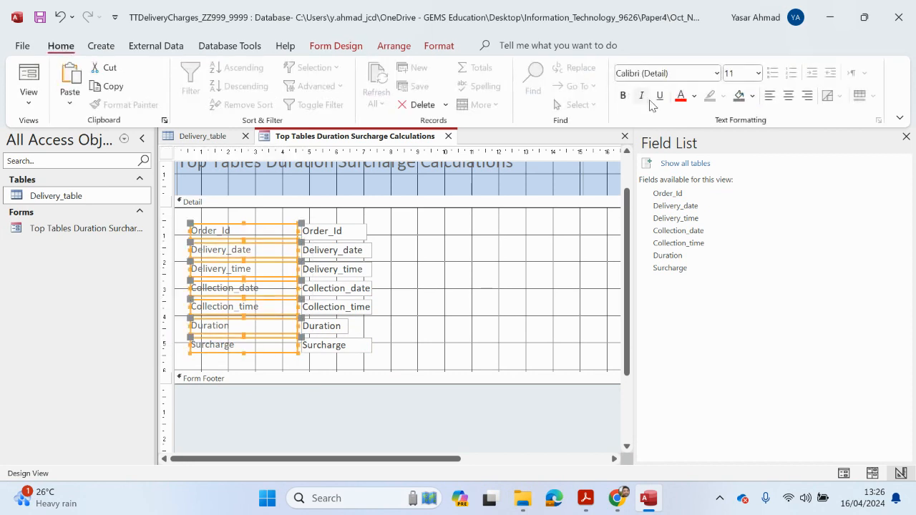
left_click(622, 96)
left_click(694, 95)
left_click(693, 96)
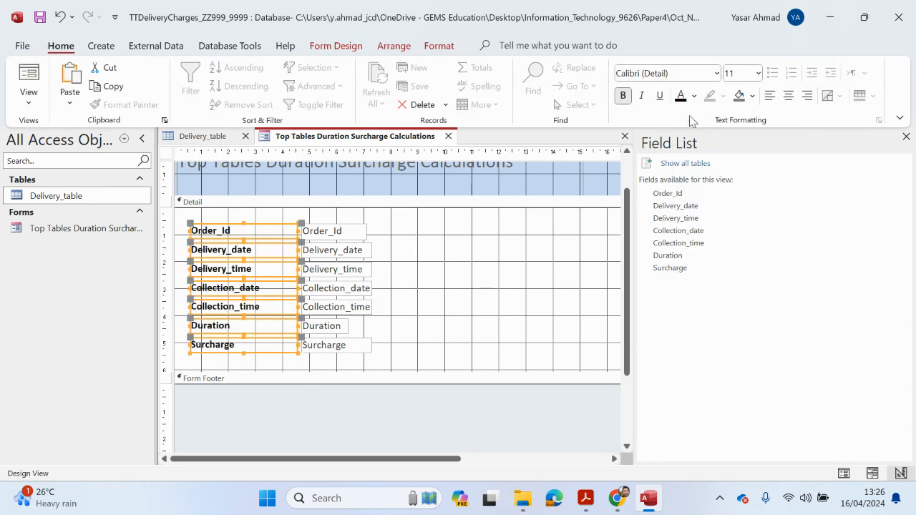
left_click(474, 268)
- Move all labels and text boxes towards the middle of the form and show the result in Form View
left_click_drag(412, 217, 326, 344)
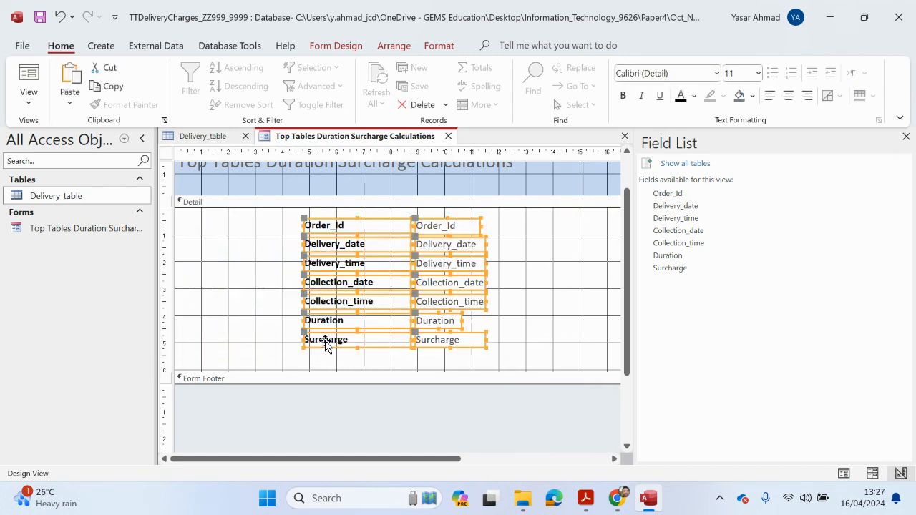
left_click(28, 93)
left_click(58, 128)
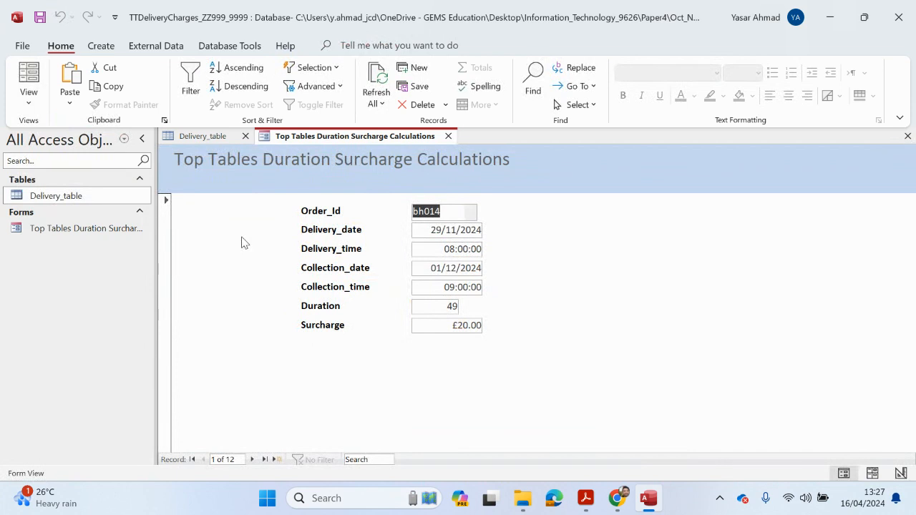
- Return to Design View, move all fields back beneath the start of the form title, and show the form in Form View
left_click(30, 99)
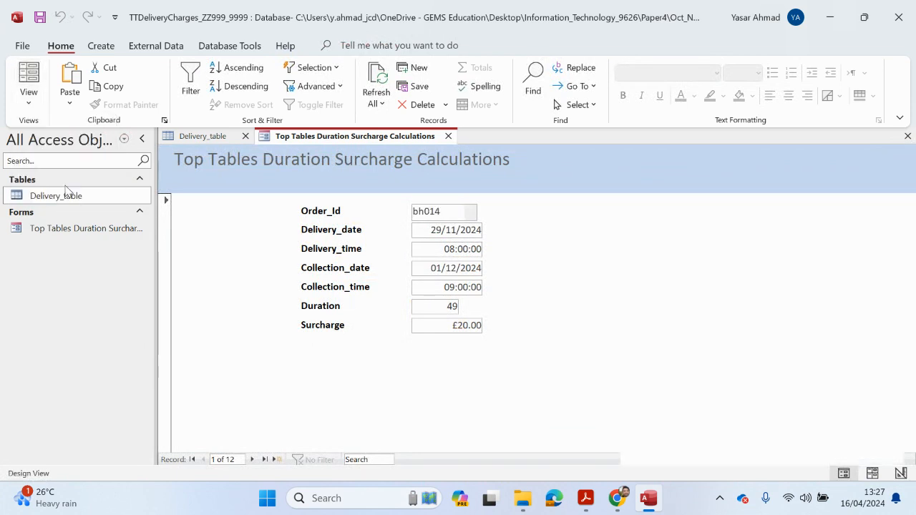
left_click(62, 189)
left_click_drag(468, 246, 356, 245)
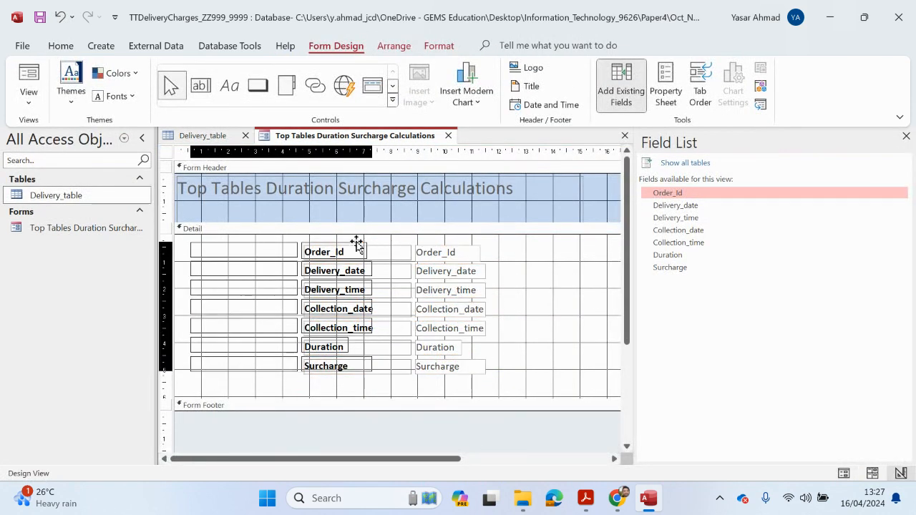
left_click(473, 269)
left_click(30, 100)
left_click(49, 132)
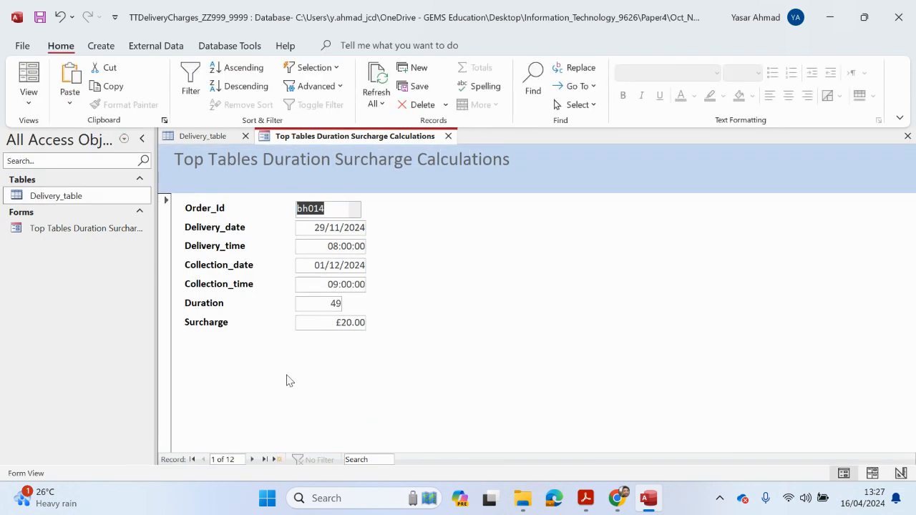
- Browse forward through the form's records to record 9 and check their order and layout
left_click(252, 459)
left_click(252, 459)
left_click(252, 460)
left_click(252, 460)
left_click(252, 459)
left_click(252, 459)
left_click(252, 459)
left_click(252, 459)
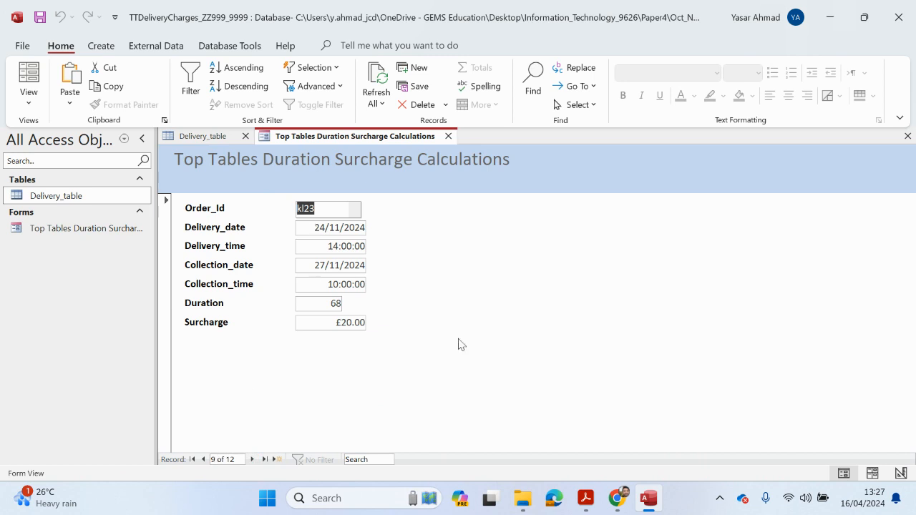
- Select the requirement "ascending order of delivery date" in the question paper in Acrobat
left_click(585, 498)
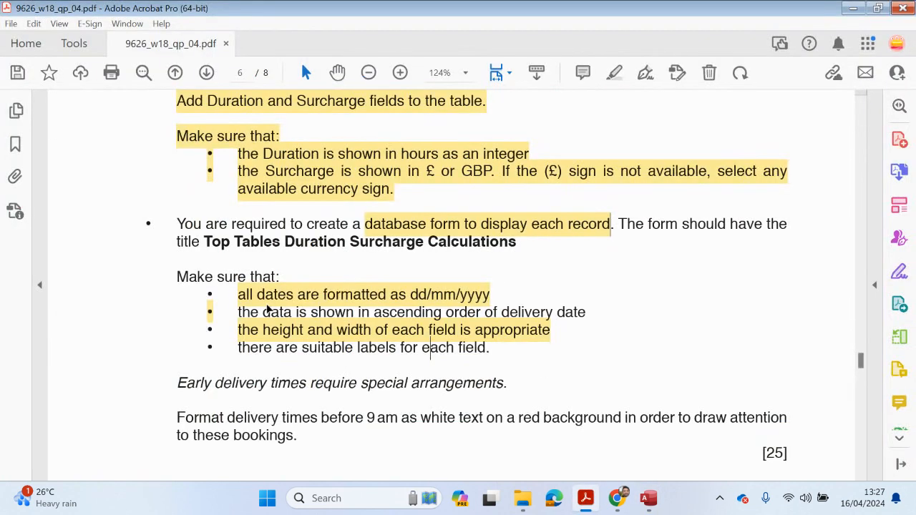
left_click(373, 309)
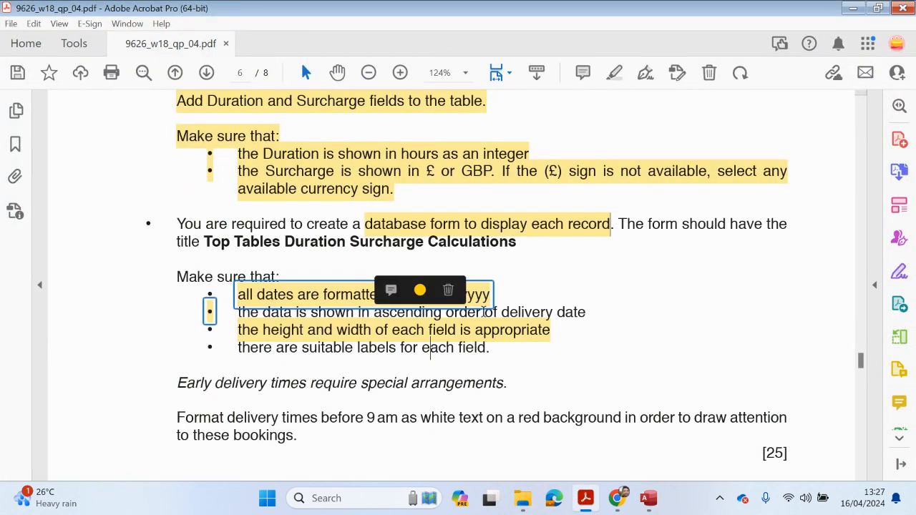
left_click_drag(586, 312, 409, 322)
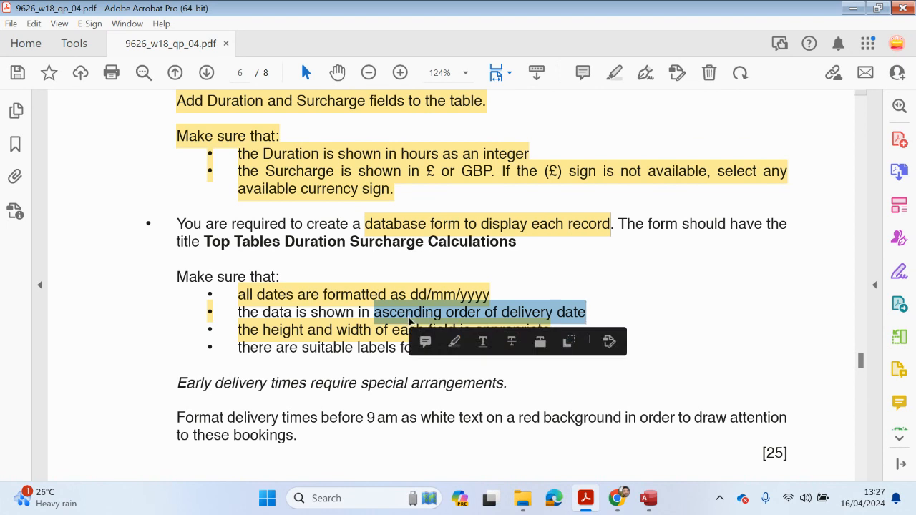
- Switch to Access, show the form in Design View and display the Detail section's data properties
left_click(656, 501)
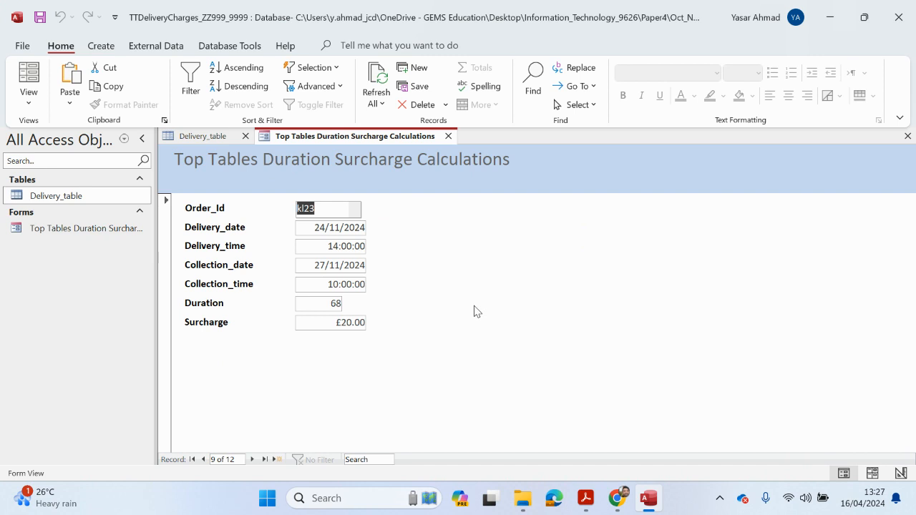
left_click(229, 49)
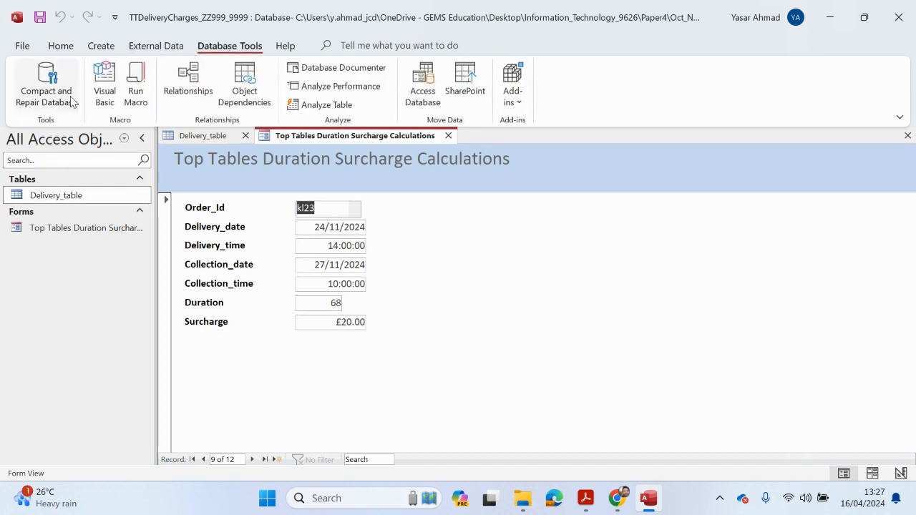
left_click(55, 47)
left_click(28, 96)
left_click(64, 187)
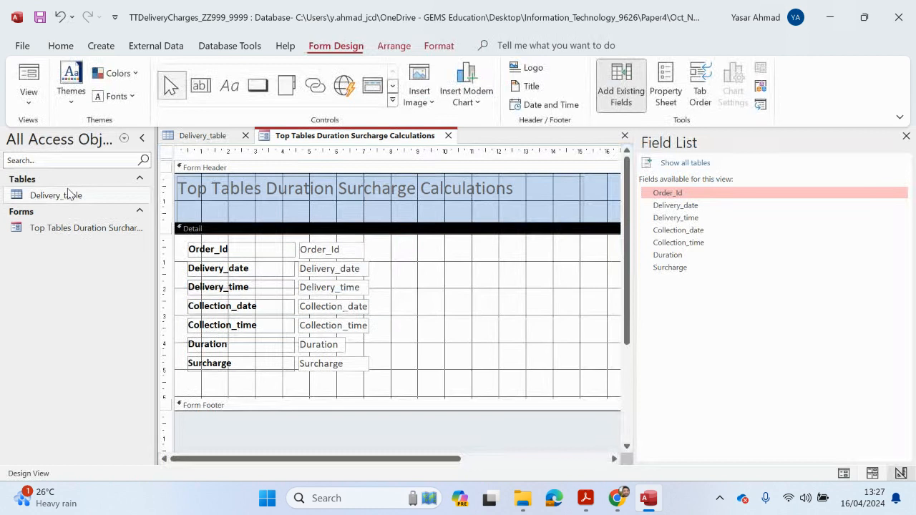
left_click(655, 87)
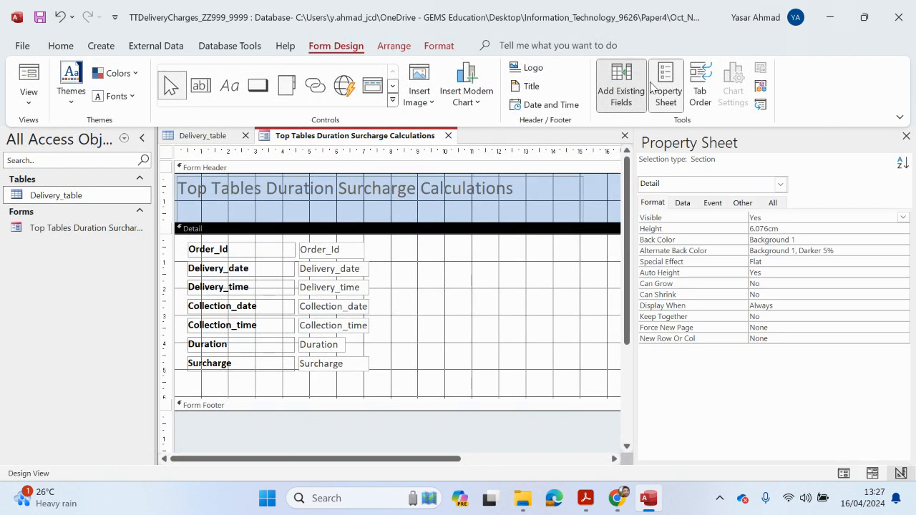
left_click(682, 203)
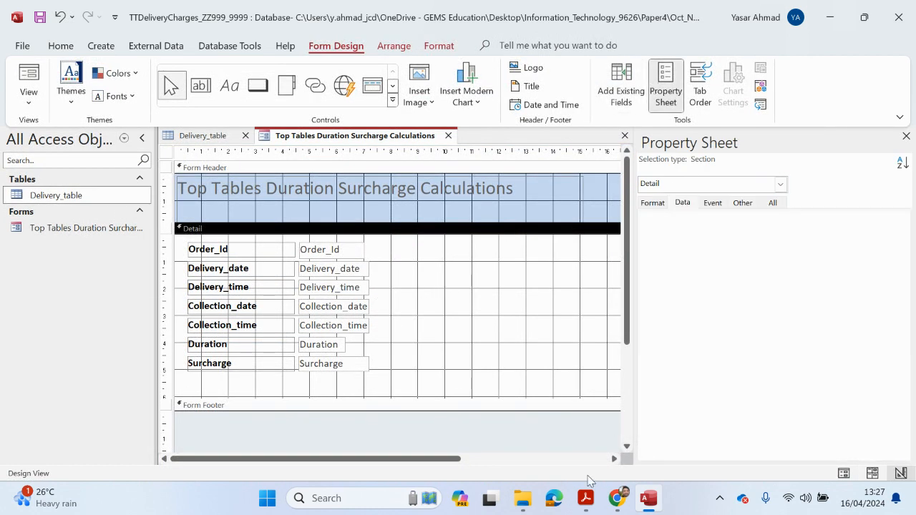
- Recheck the delivery date order requirement in Acrobat and examine the Delivery_date text box's properties in Access for a sort setting
left_click(586, 498)
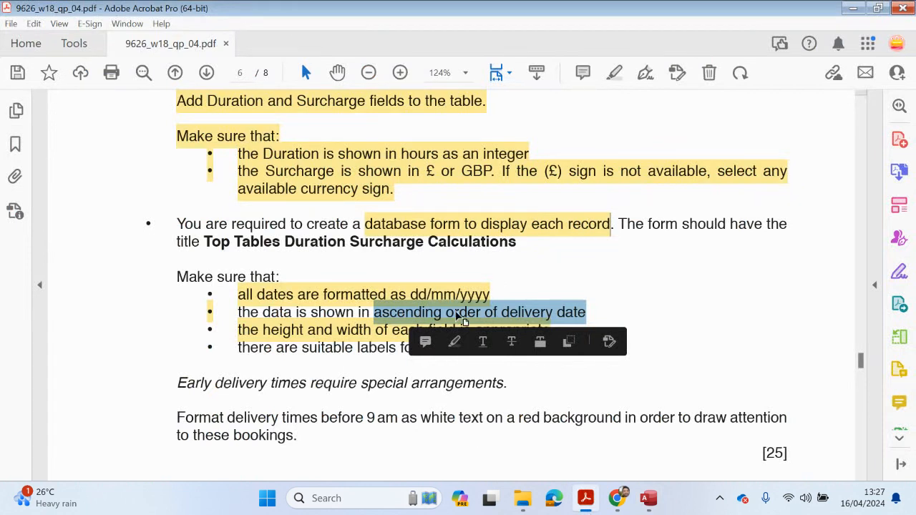
left_click(648, 498)
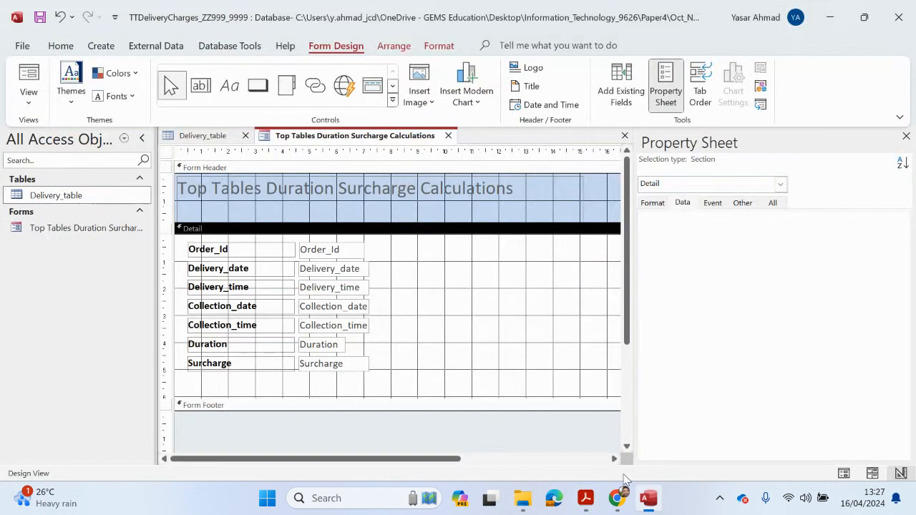
left_click(346, 271)
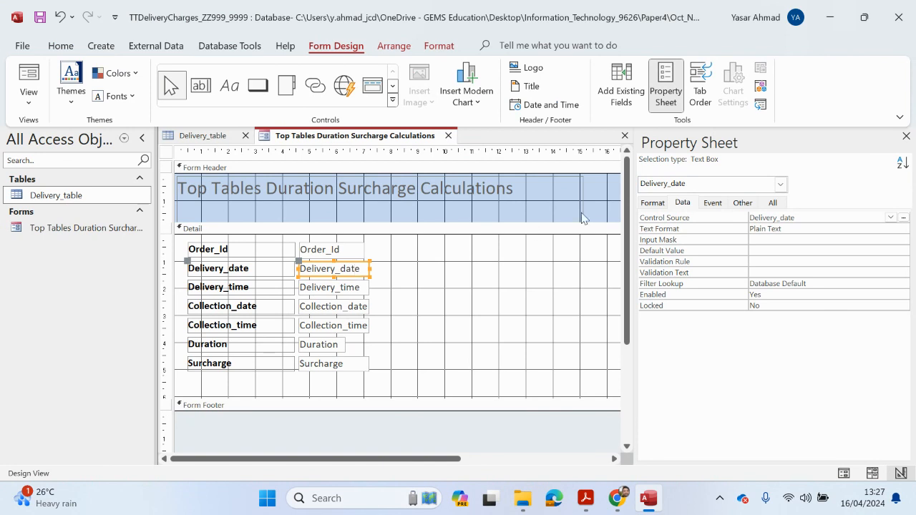
left_click(653, 203)
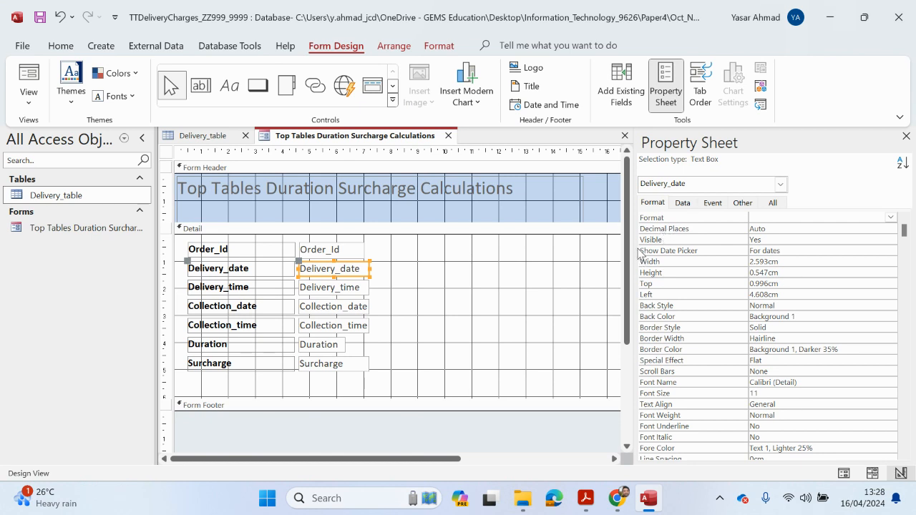
left_click_drag(421, 241, 184, 382)
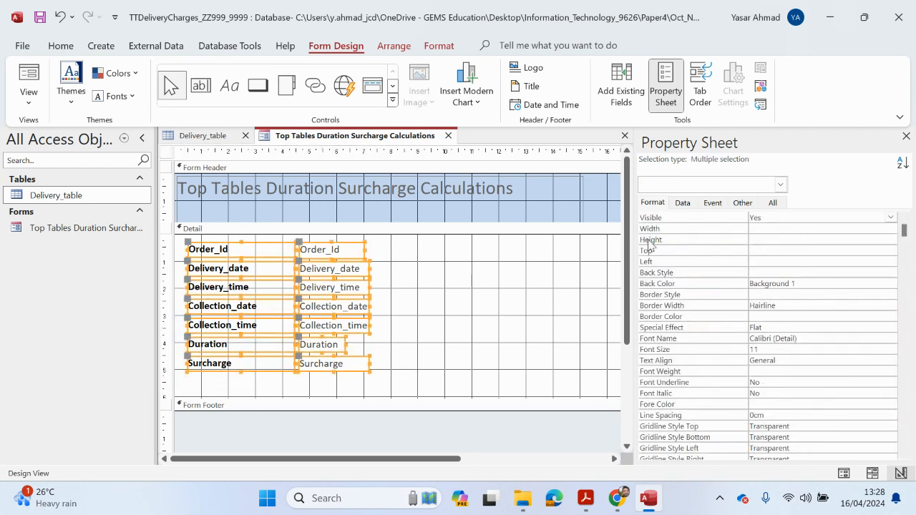
left_click(682, 203)
left_click(515, 263)
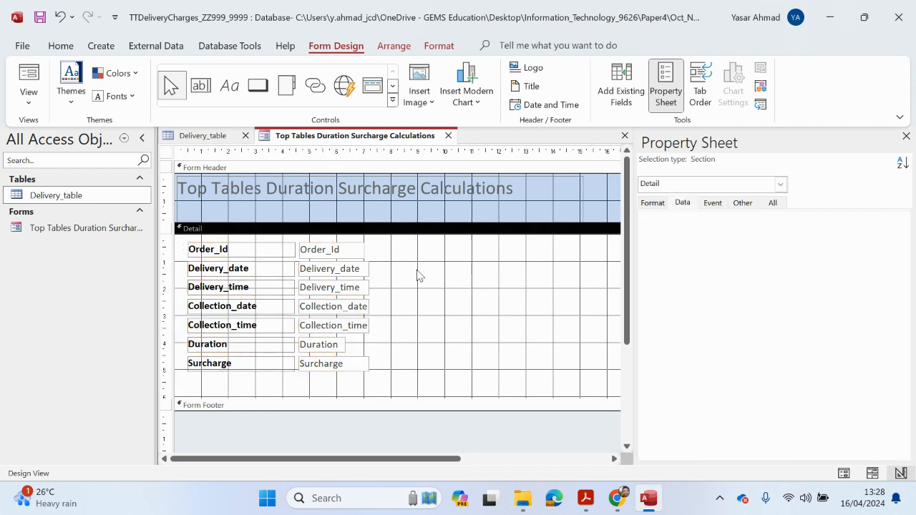
left_click(350, 271)
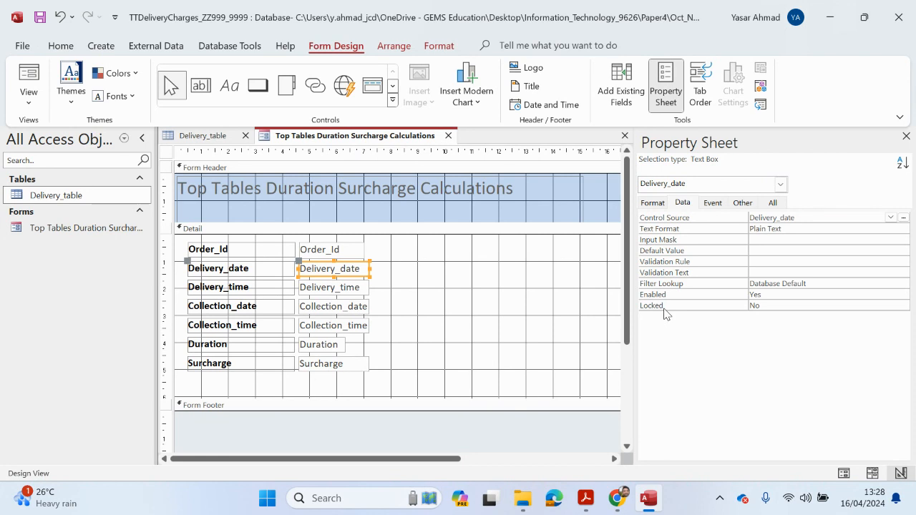
left_click(780, 185)
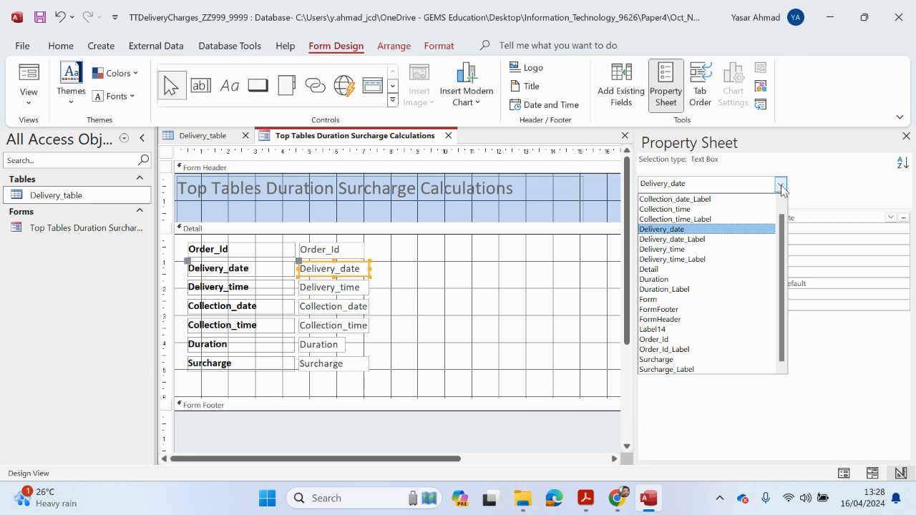
left_click(818, 186)
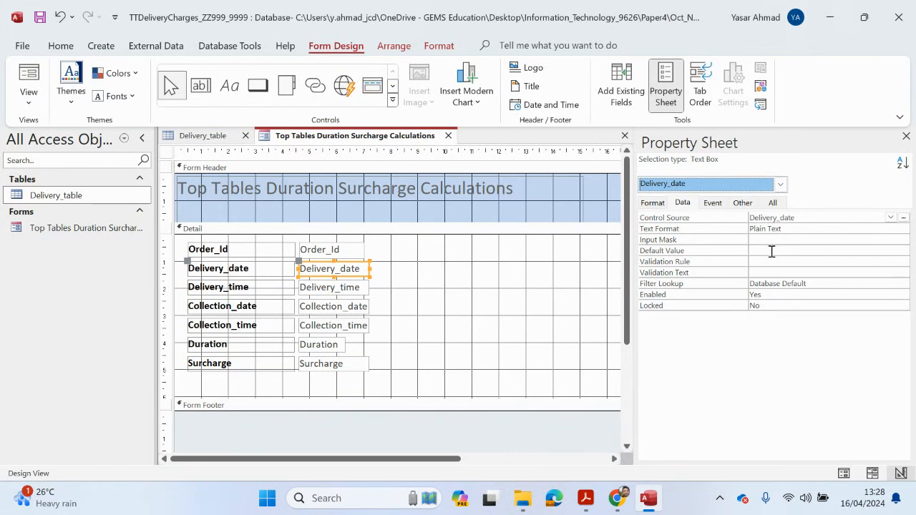
left_click(713, 203)
left_click(743, 203)
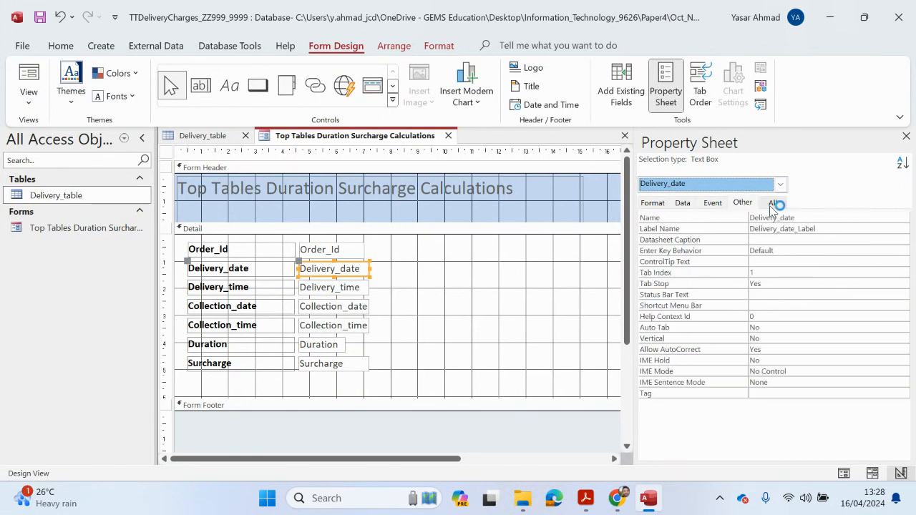
left_click(771, 204)
left_click(683, 204)
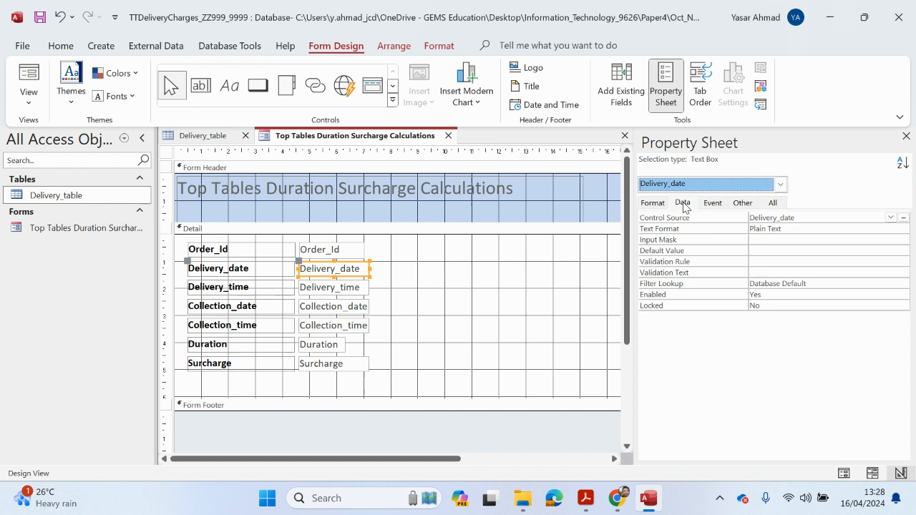
- Show the form in Layout View and sort its records by Delivery_date from oldest to newest
left_click(29, 103)
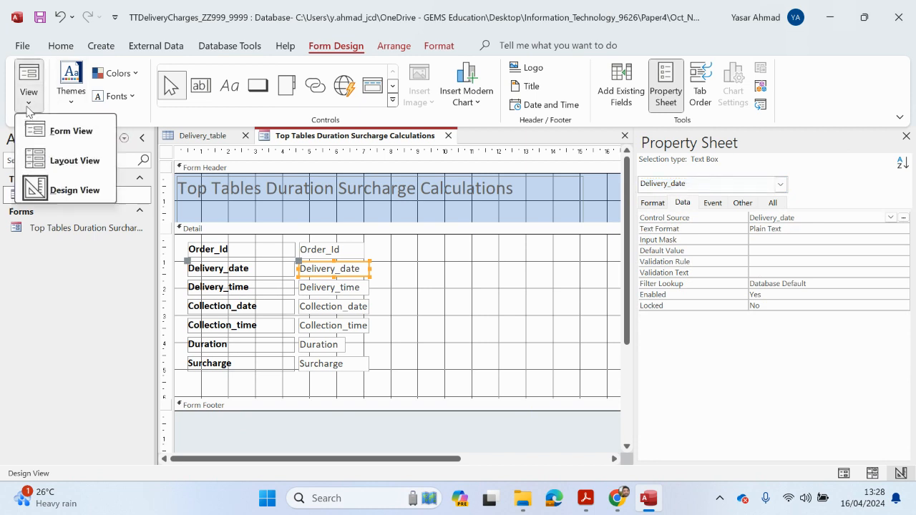
left_click(45, 131)
left_click(362, 228)
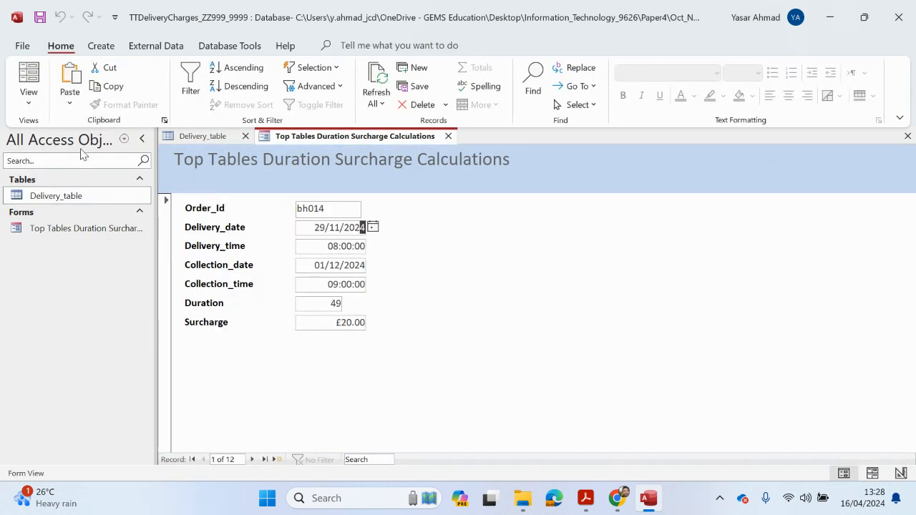
left_click(29, 104)
left_click(63, 159)
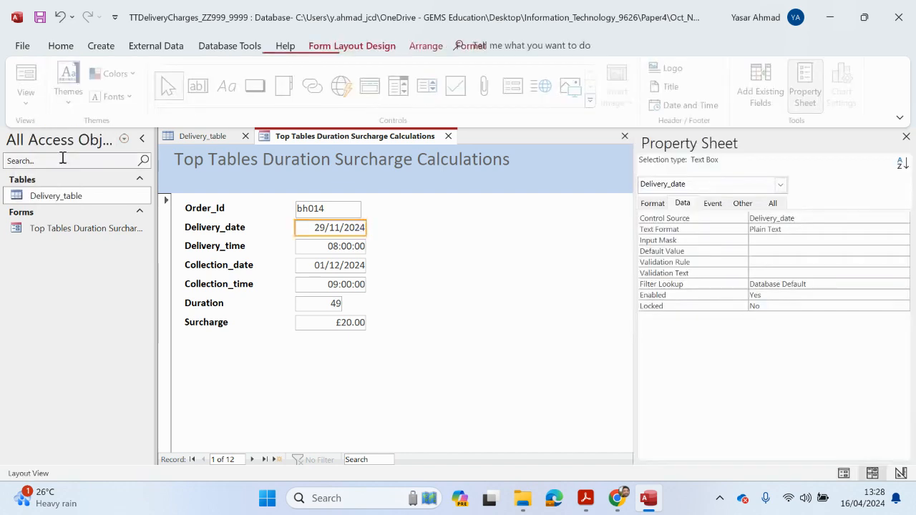
right_click(358, 236)
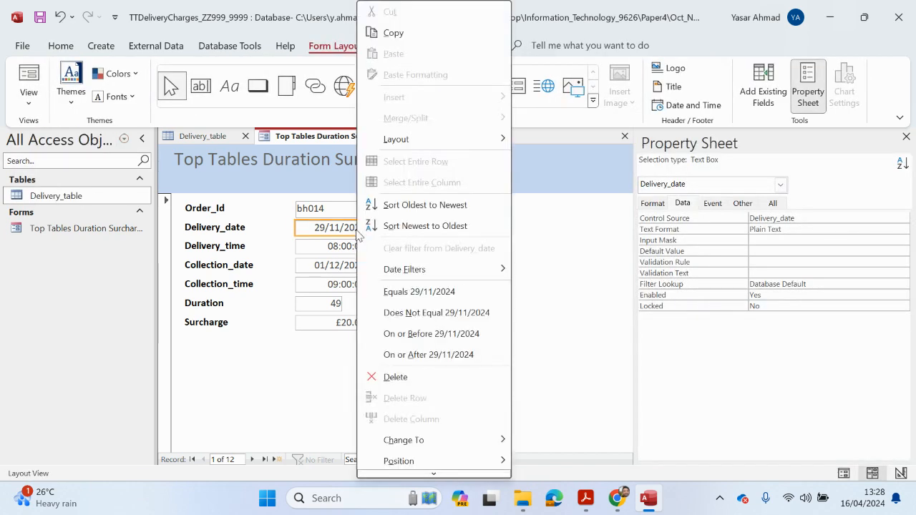
left_click(425, 208)
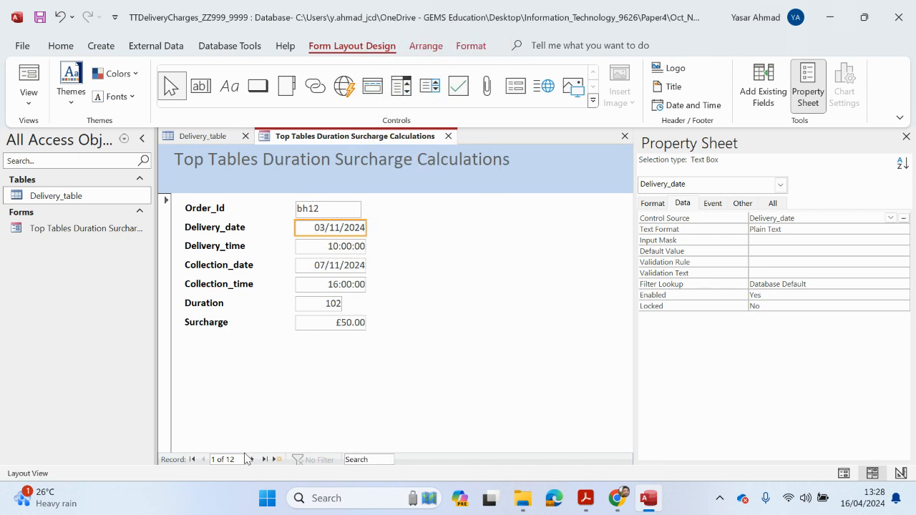
- Step through the sorted records to record 9 to check the ascending order of the delivery dates
left_click(254, 459)
left_click(254, 459)
left_click(255, 460)
left_click(254, 459)
left_click(254, 460)
left_click(254, 460)
left_click(254, 460)
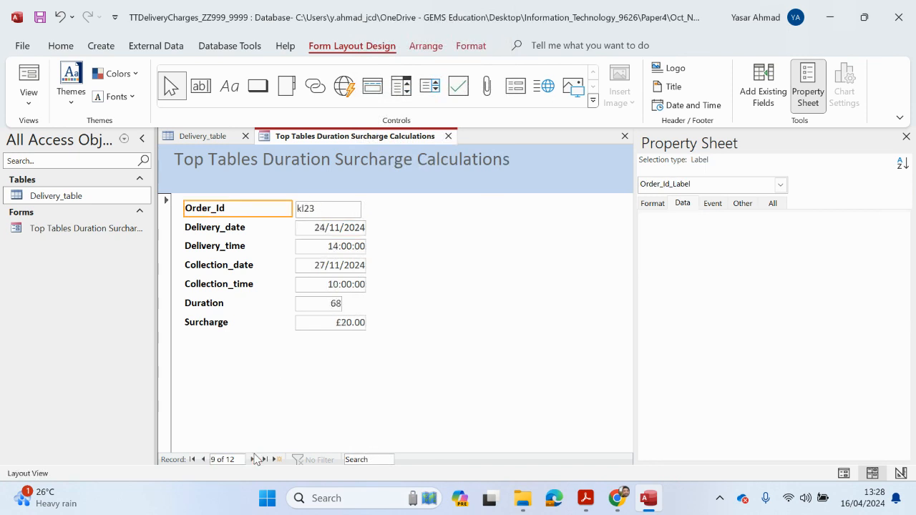
- Show the form in Design View and left-align the text boxes of all seven fields from Order_Id to Surcharge
left_click(29, 95)
left_click(63, 191)
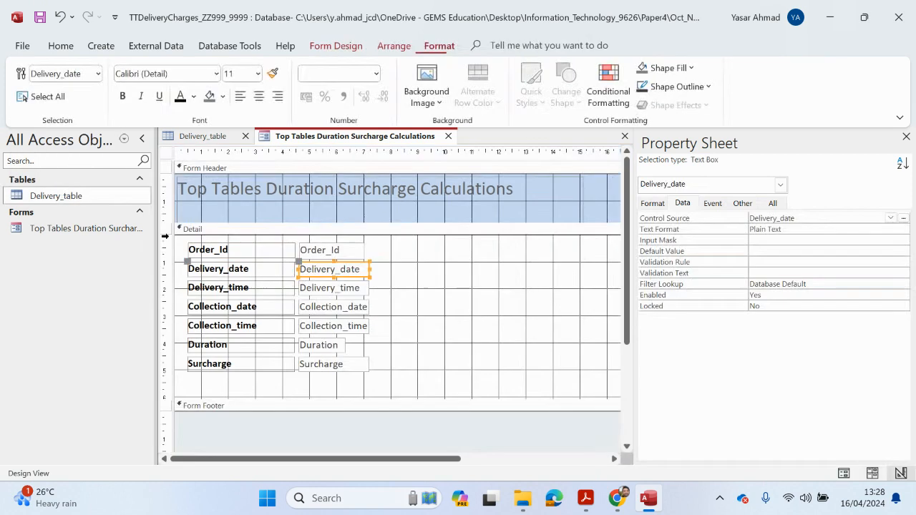
left_click(332, 252)
left_click_drag(390, 377, 293, 239)
left_click(61, 46)
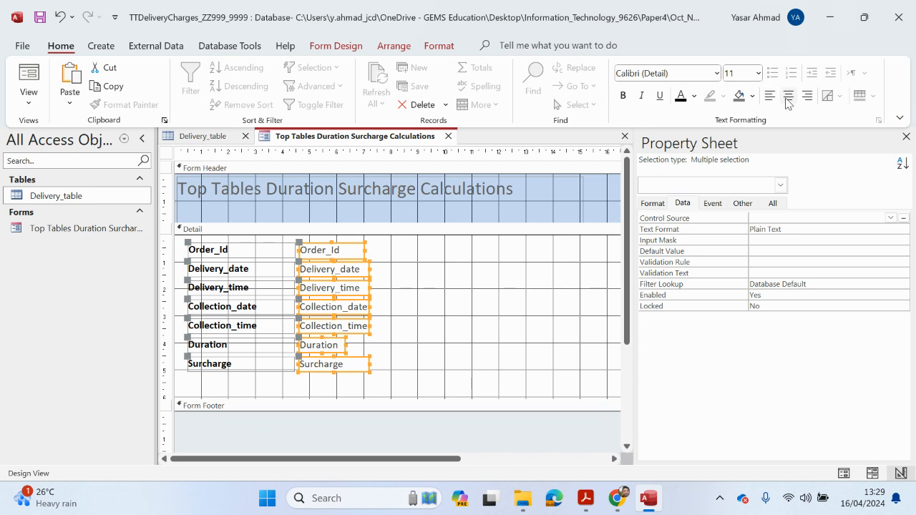
left_click(770, 96)
- Show the form in Layout View and step through to record 7 to check the alignment of the field values
left_click(37, 107)
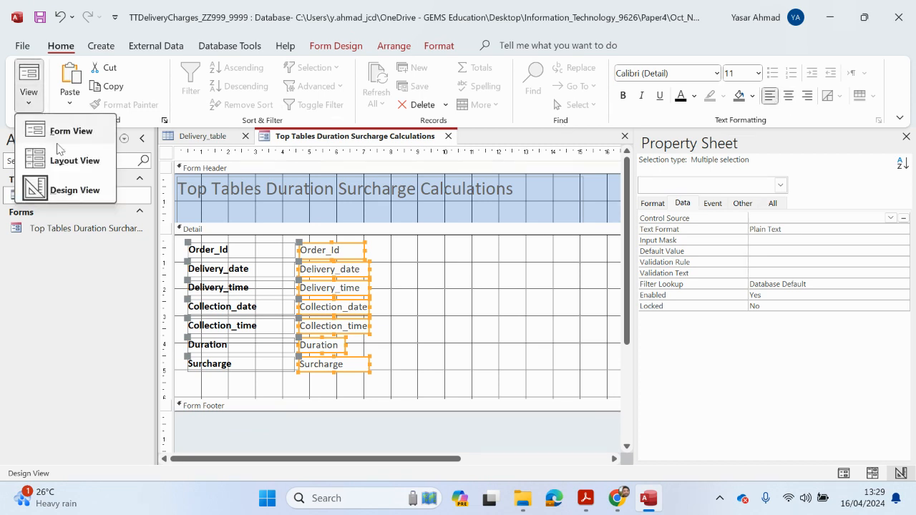
left_click(79, 159)
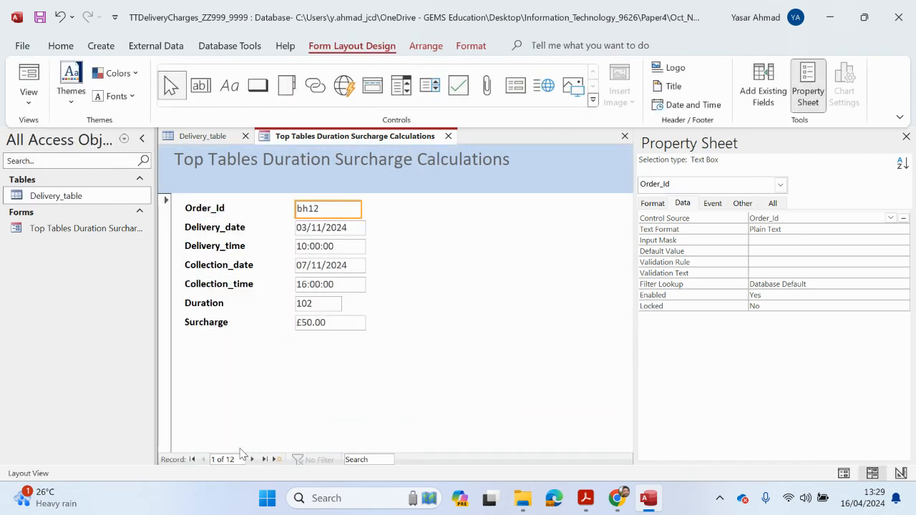
left_click(252, 460)
left_click(252, 460)
left_click(253, 460)
left_click(253, 460)
left_click(252, 459)
left_click(252, 460)
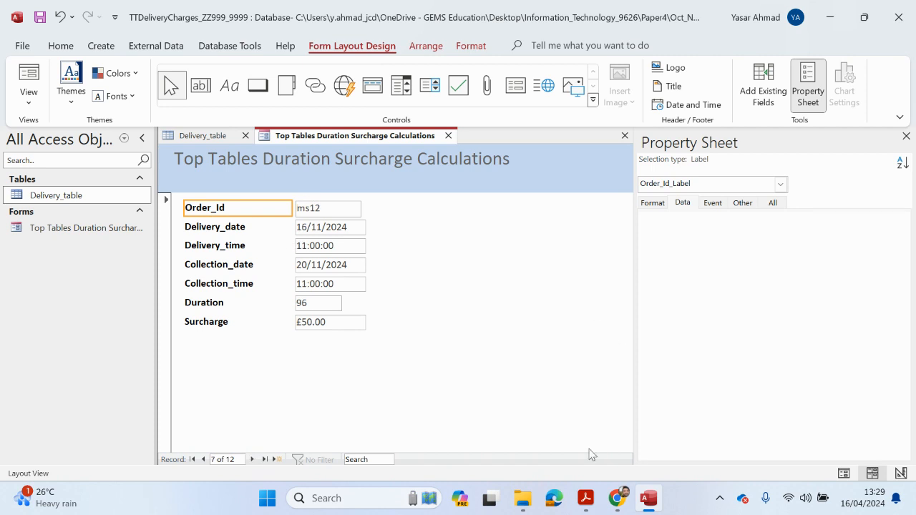
- Switch to Acrobat and highlight the requirements for ascending order of delivery date and suitable labels for each field
left_click(585, 498)
left_click(511, 413)
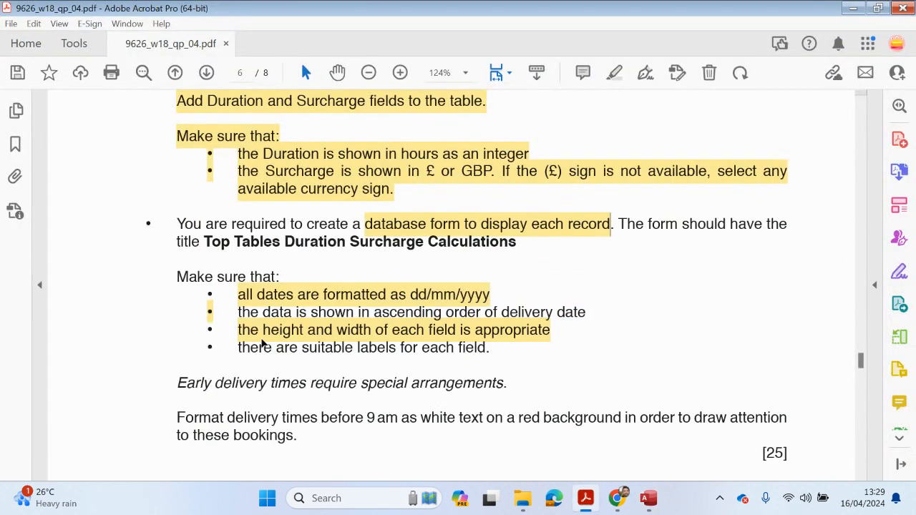
left_click(242, 306)
left_click_drag(587, 312, 236, 315)
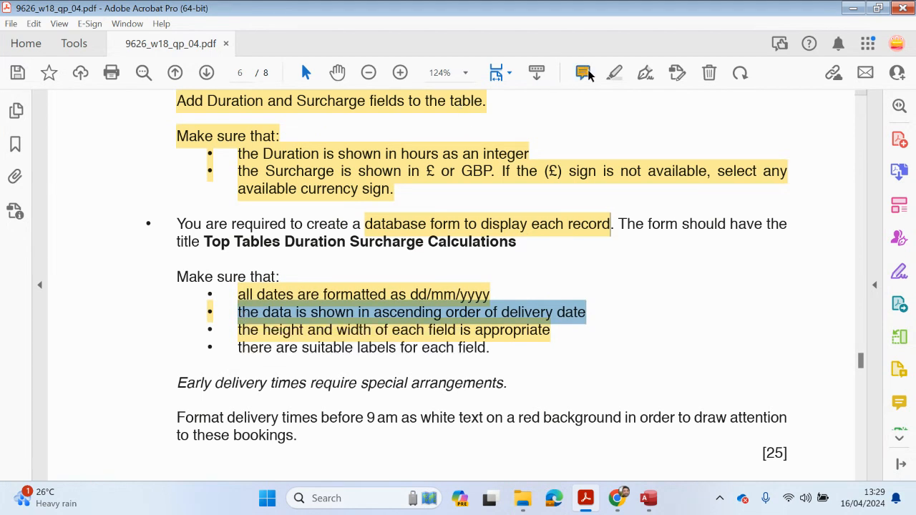
left_click(614, 73)
left_click_drag(496, 349, 237, 347)
left_click(613, 73)
- Highlight the requirement to format delivery times before 9 am as white text on a red background
scroll(451, 358, "down", 2)
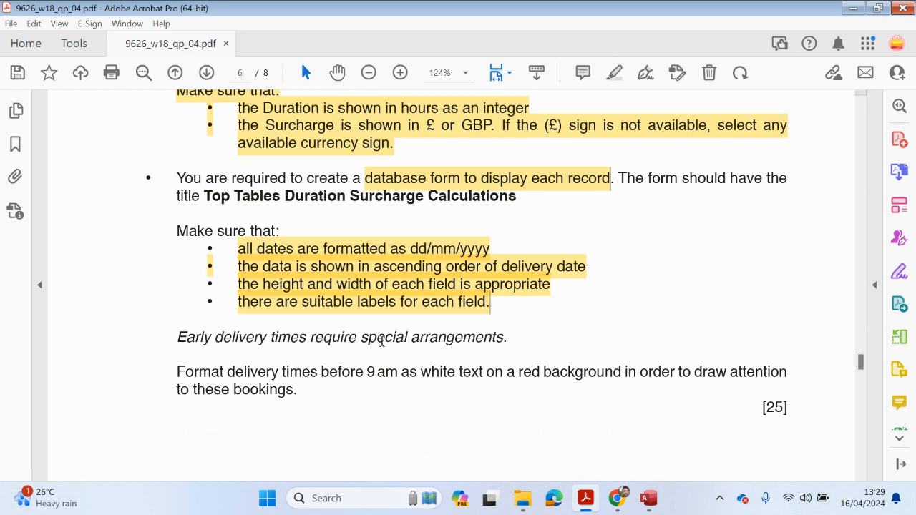
scroll(433, 344, "down", 2)
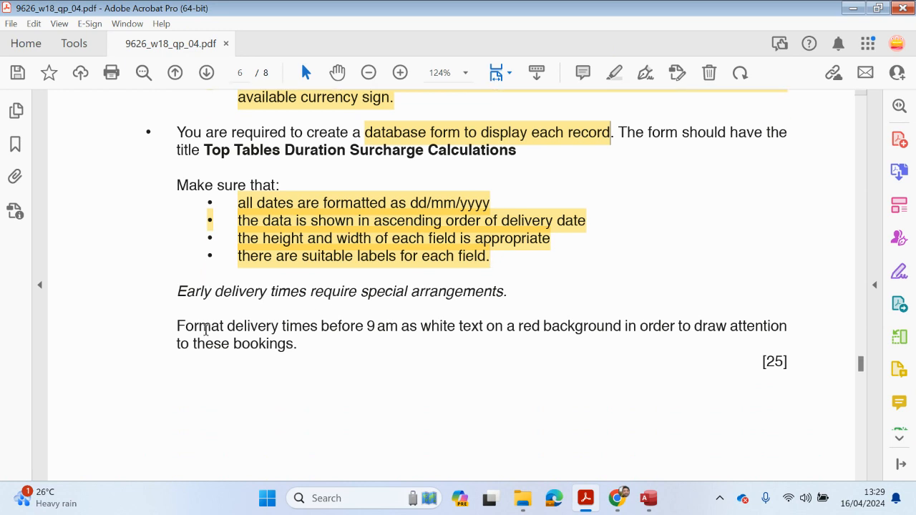
mouse_move(177, 327)
left_mouse_down()
mouse_move(724, 343)
mouse_move(323, 358)
mouse_move(325, 339)
left_mouse_up()
left_click(615, 73)
left_click(633, 329)
- Switch to Access, show the form in Design View and open the conditional formatting rules for the Delivery_time text box
left_click(649, 498)
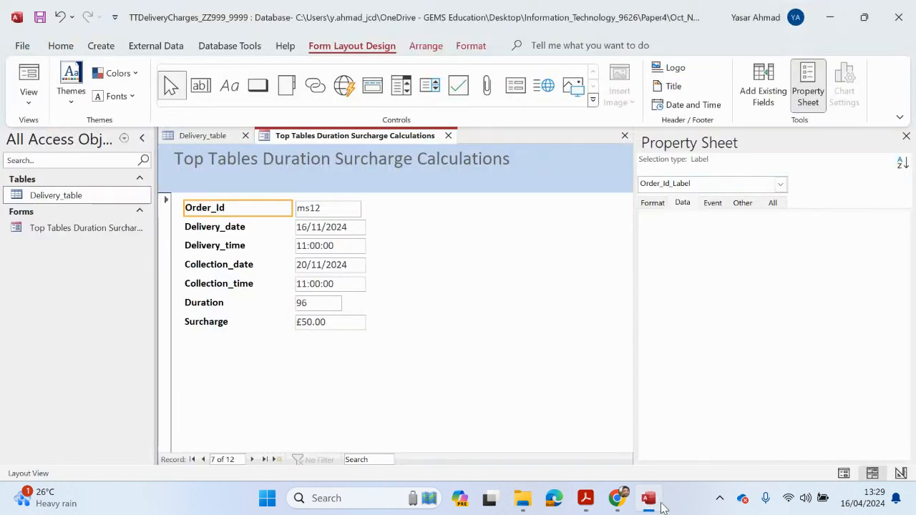
left_click(655, 504)
left_click(650, 500)
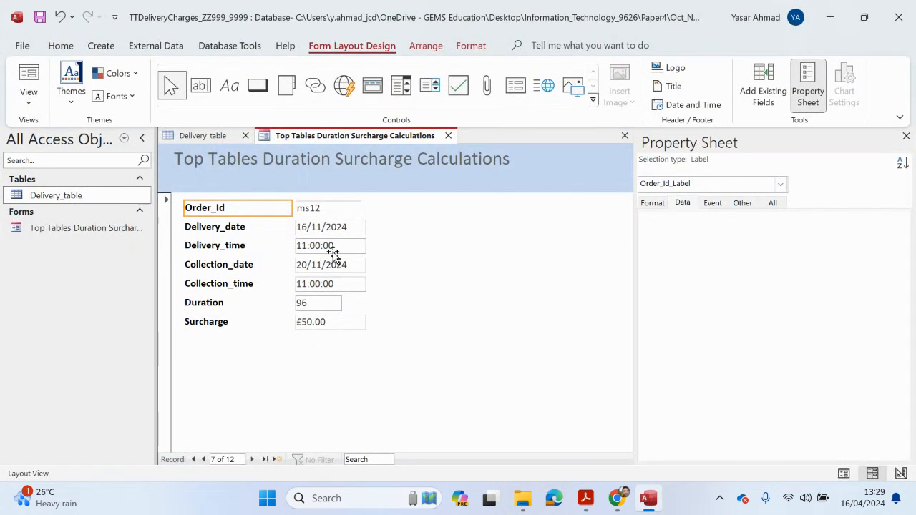
left_click(333, 255)
right_click(336, 256)
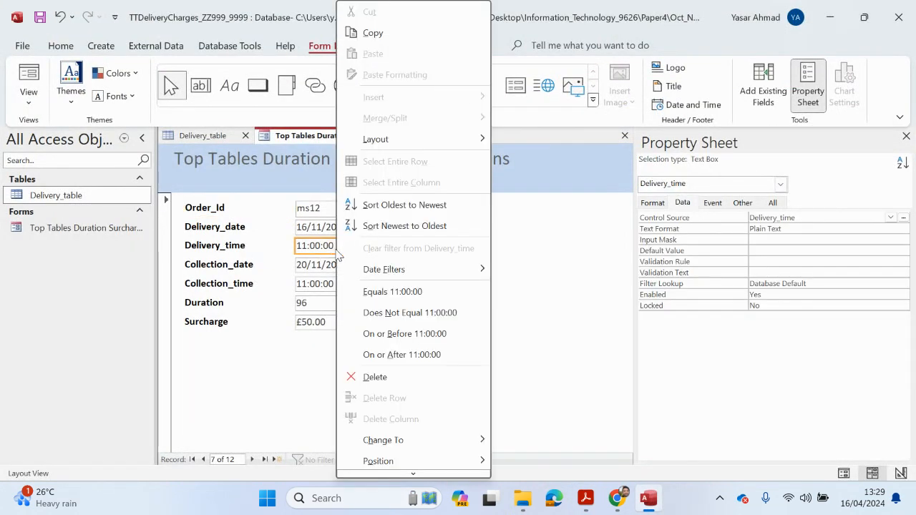
left_click(29, 102)
left_click(72, 188)
left_click(389, 306)
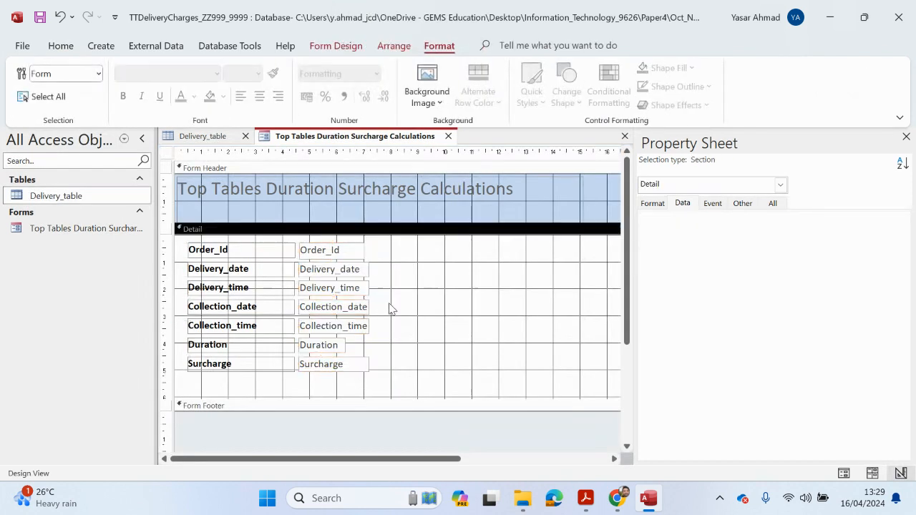
left_click(347, 287)
right_click(342, 288)
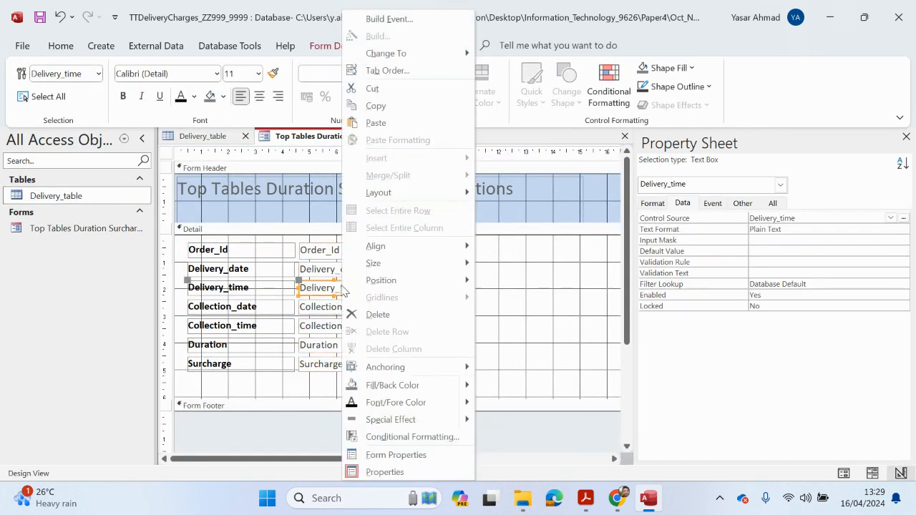
left_click(419, 438)
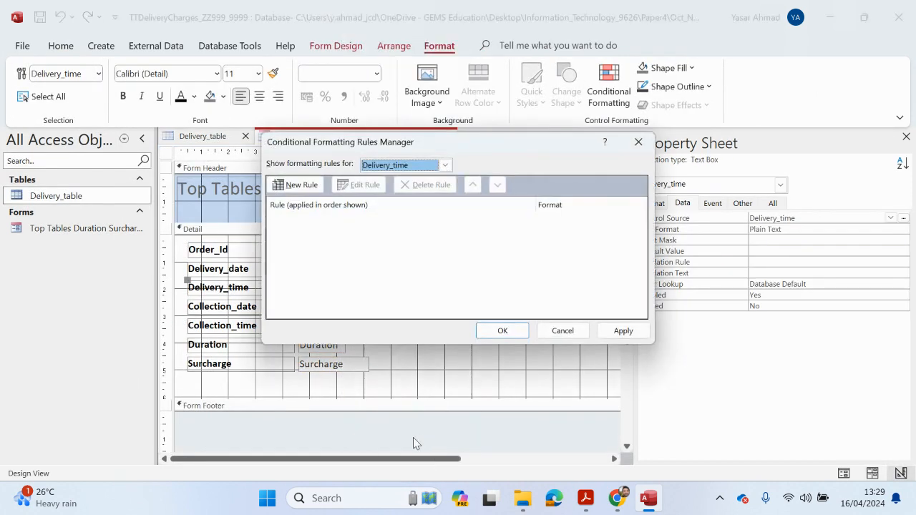
- Start a new Delivery_time formatting rule of the Expression Is type with a red background and white text
left_click(296, 184)
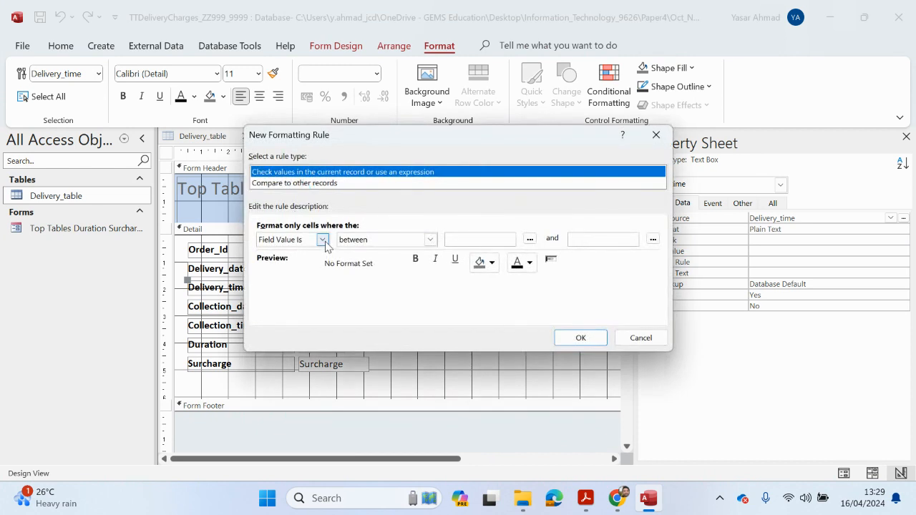
left_click(322, 240)
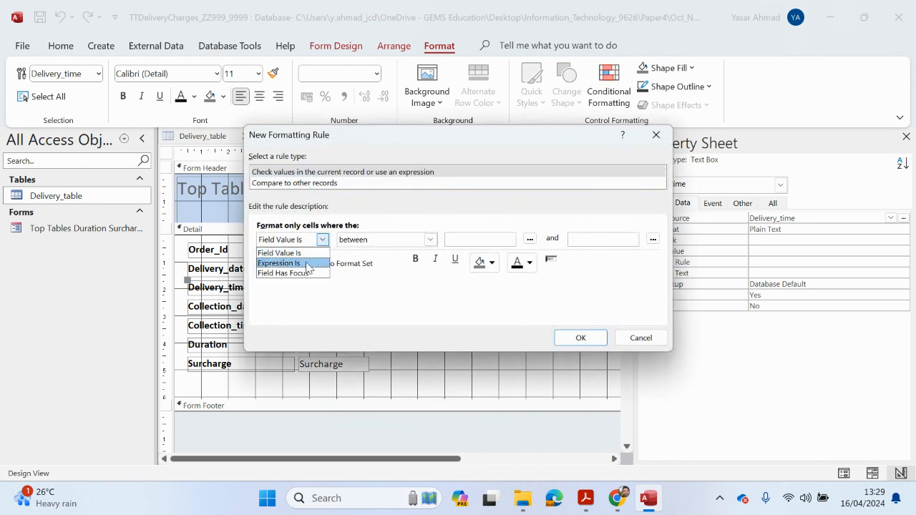
left_click(308, 263)
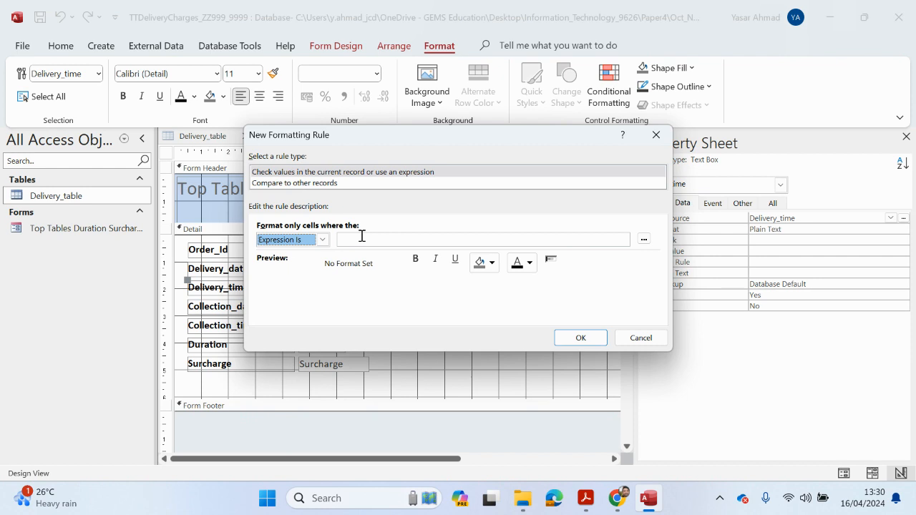
left_click(360, 240)
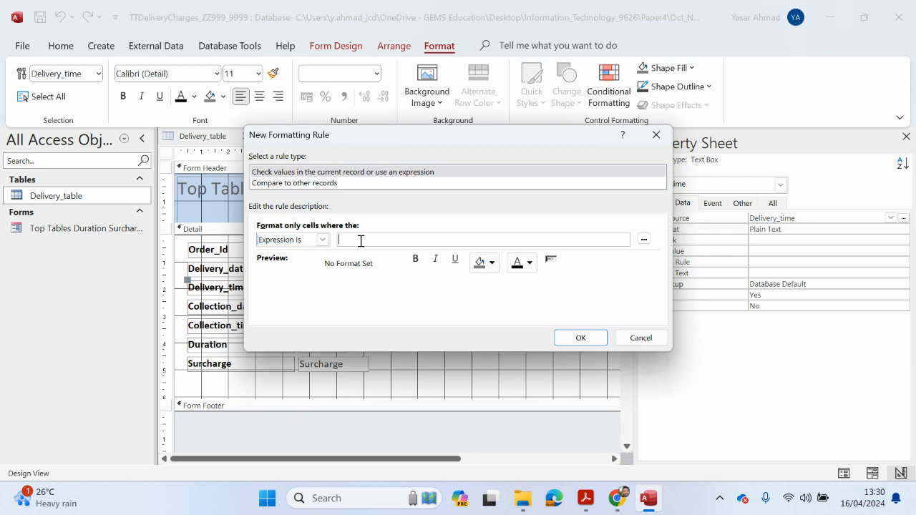
left_click(492, 263)
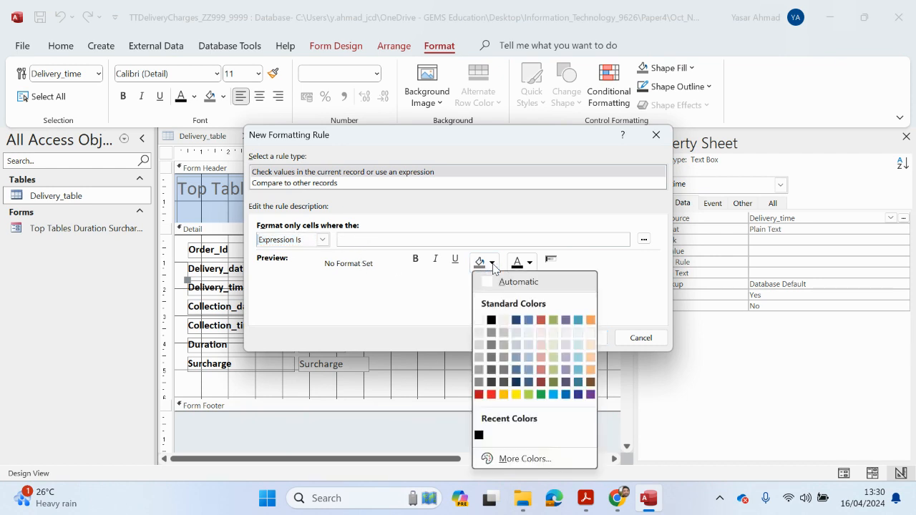
left_click(491, 395)
left_click(530, 264)
left_click(515, 323)
- Recheck the early delivery requirement in Acrobat, then give the rule the expression Hour([Delivery_time])<9 and apply it
left_click(585, 498)
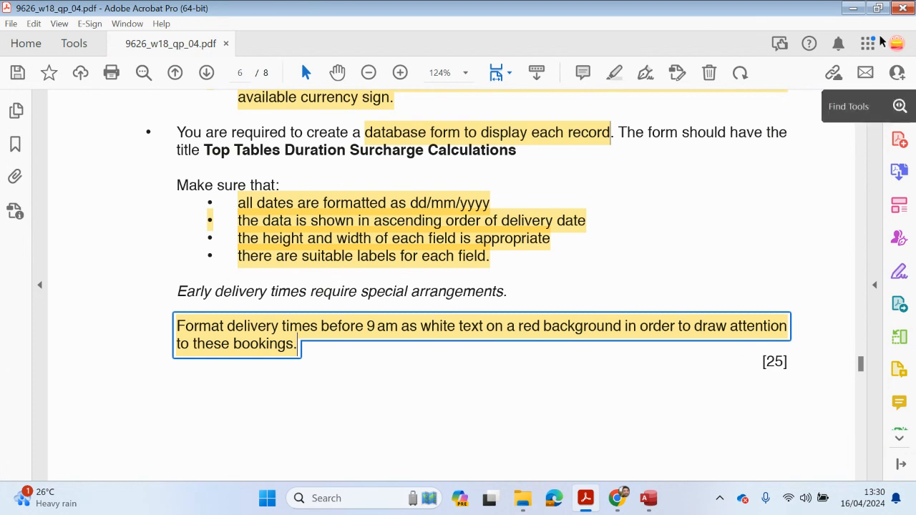
left_click(853, 9)
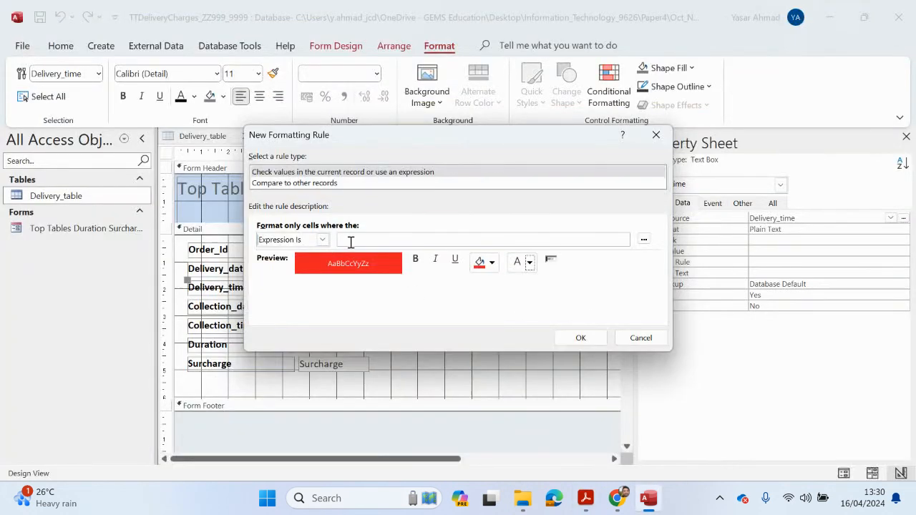
left_click(372, 242)
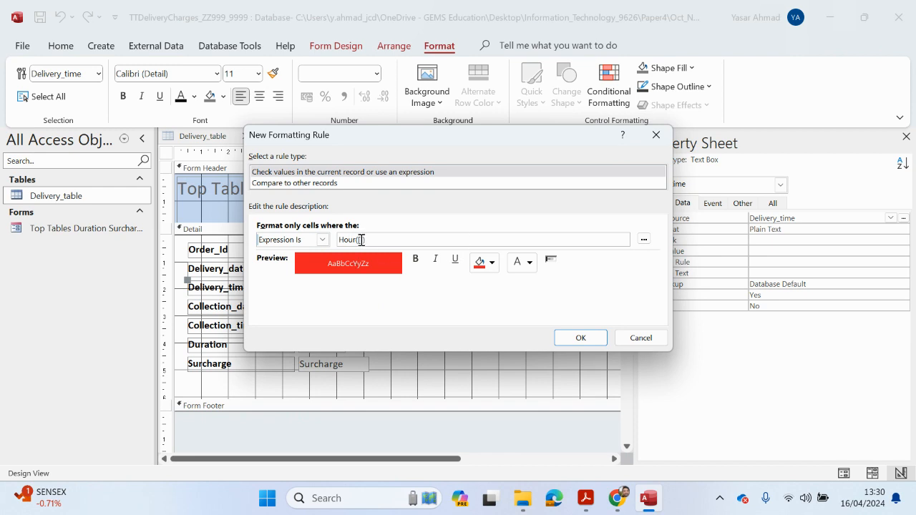
left_click(361, 241)
type("[Delivery_time])<9")
left_click(566, 341)
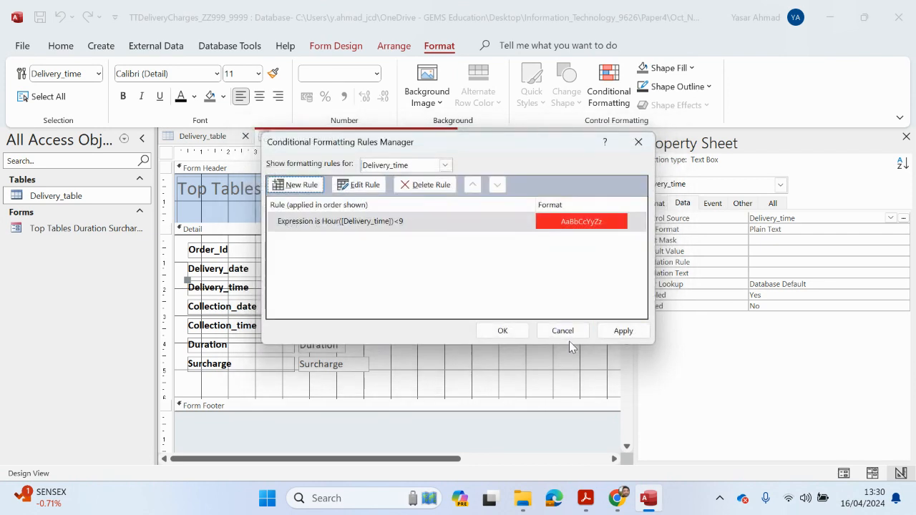
left_click(621, 331)
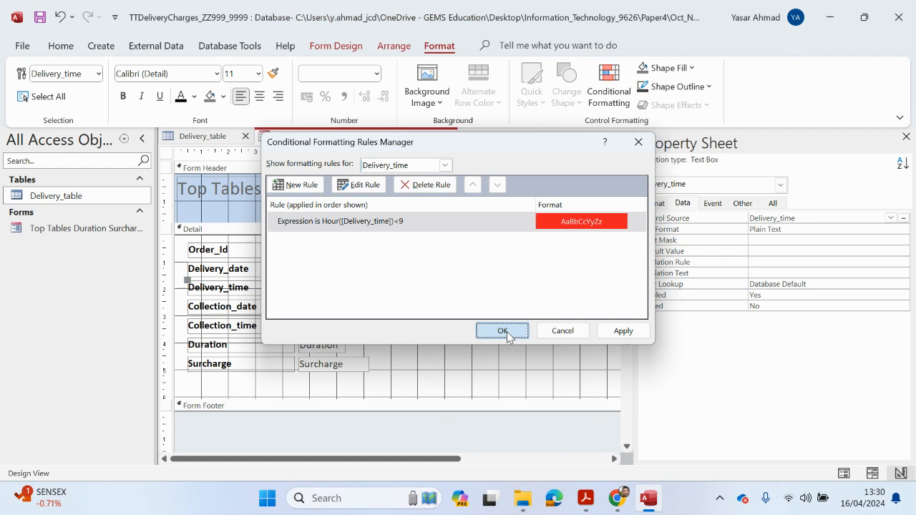
left_click(502, 331)
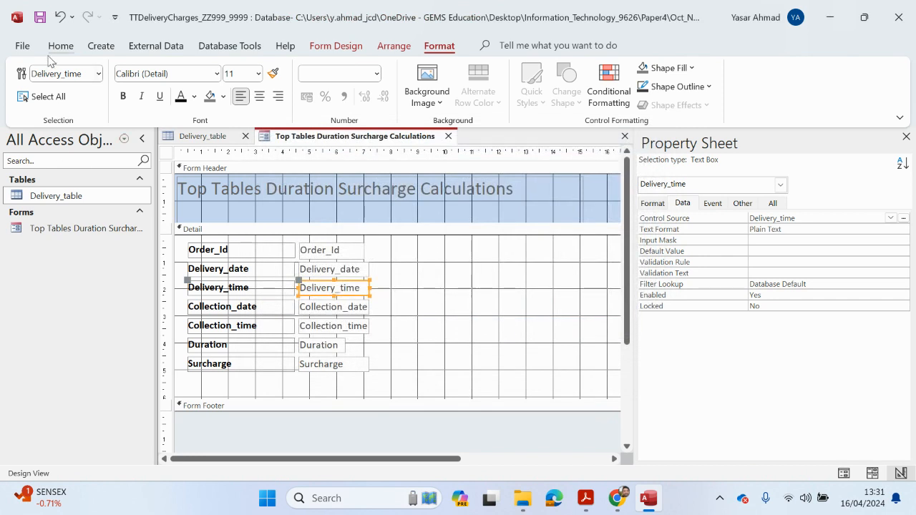
- Show the form in Form View and step through to record 5 to check the conditional formatting of Delivery_time
scroll(45, 71, "up", 7)
left_click(30, 106)
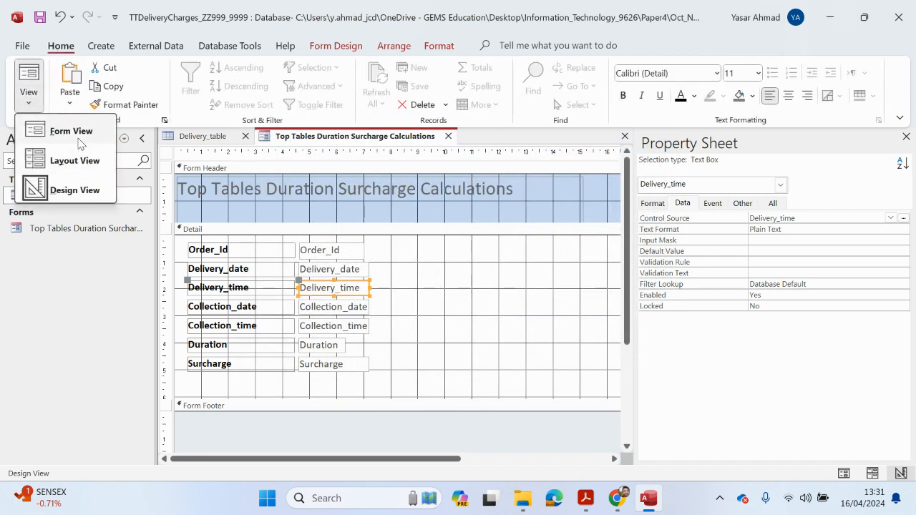
left_click(71, 132)
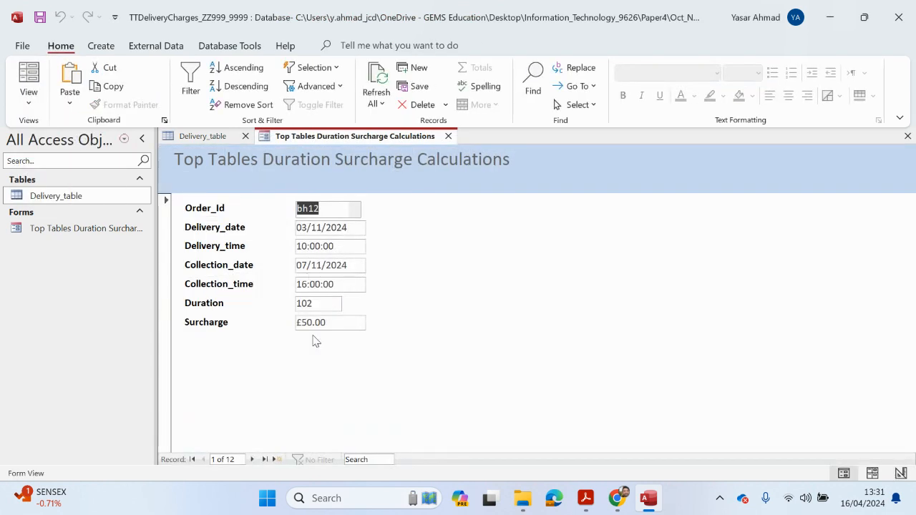
left_click(254, 459)
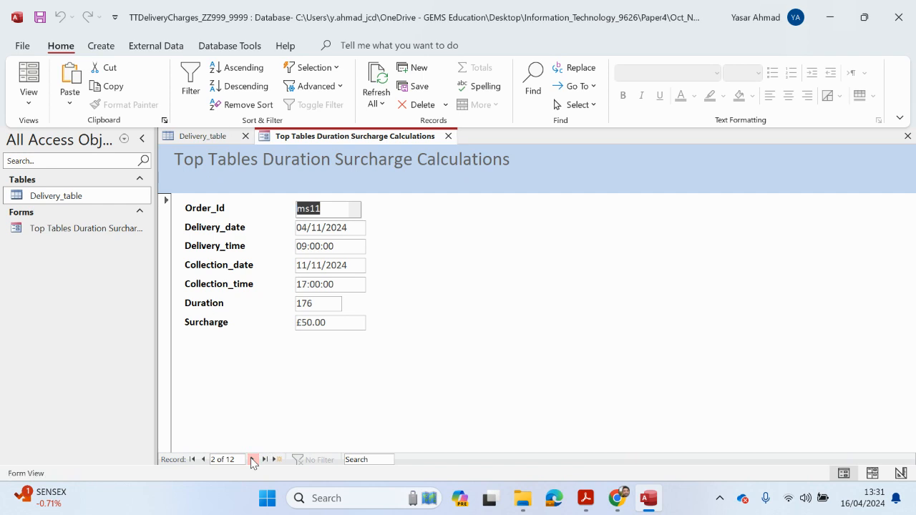
left_click(253, 460)
left_click(253, 460)
left_click(253, 459)
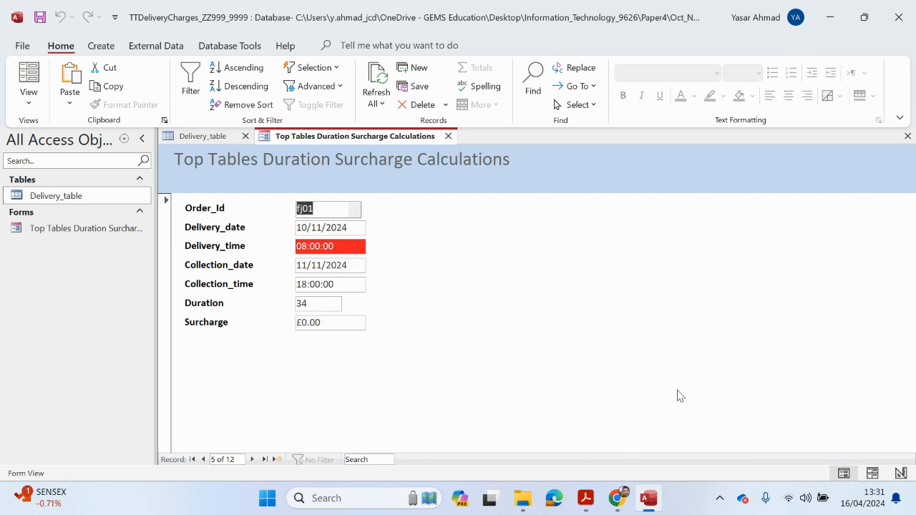
- Switch to Acrobat and review the question 3 requirements on page 6, with the page zoomed to 100%
left_click(585, 498)
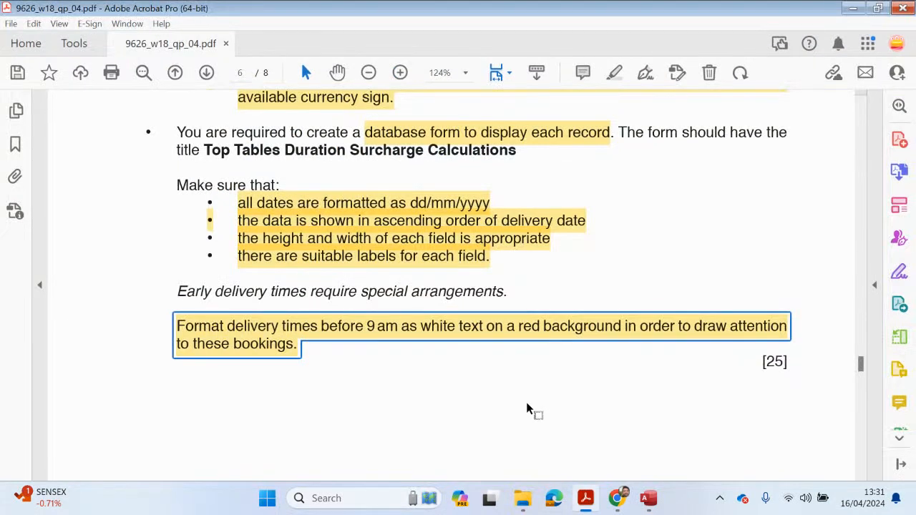
scroll(527, 409, "up", 3)
scroll(527, 408, "up", 15)
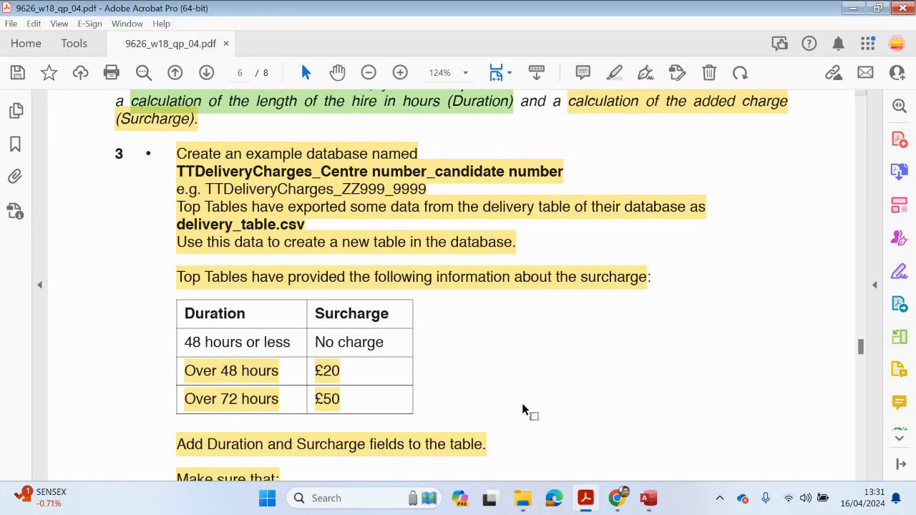
scroll(523, 405, "up", 3)
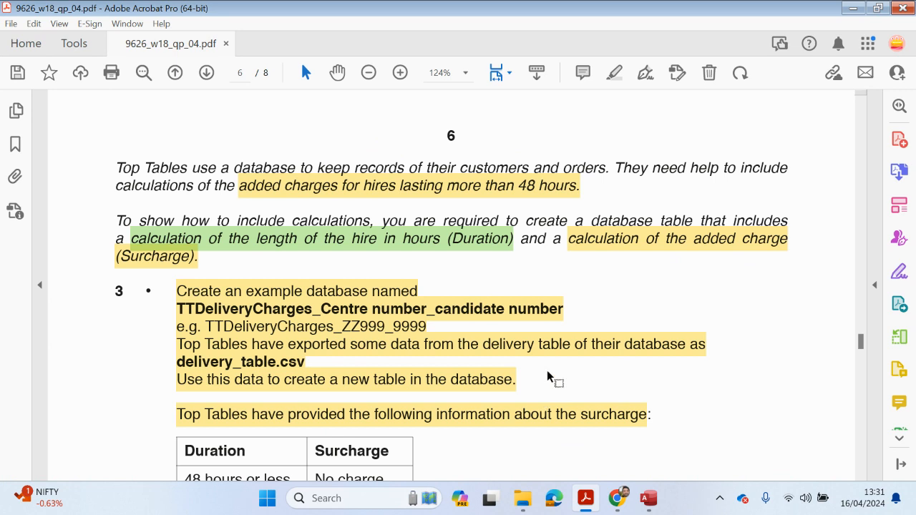
left_click(368, 72)
scroll(411, 208, "up", 3)
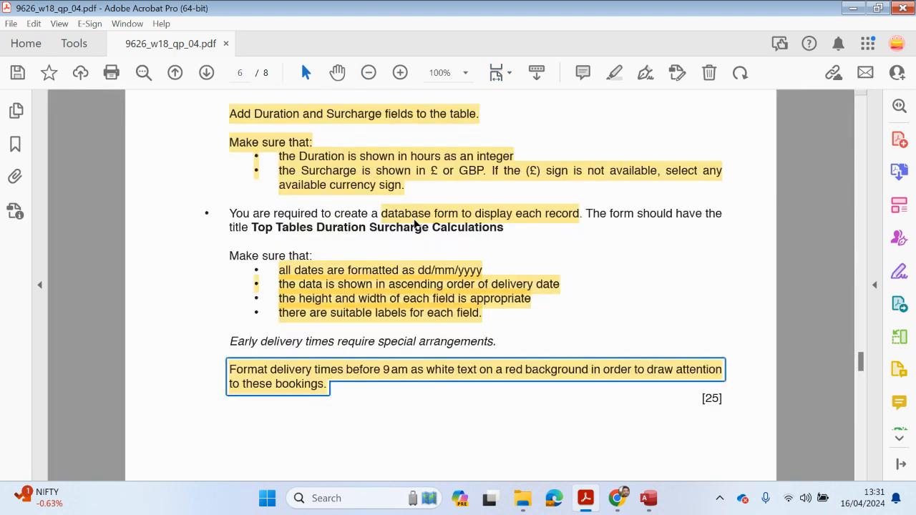
left_click(621, 505)
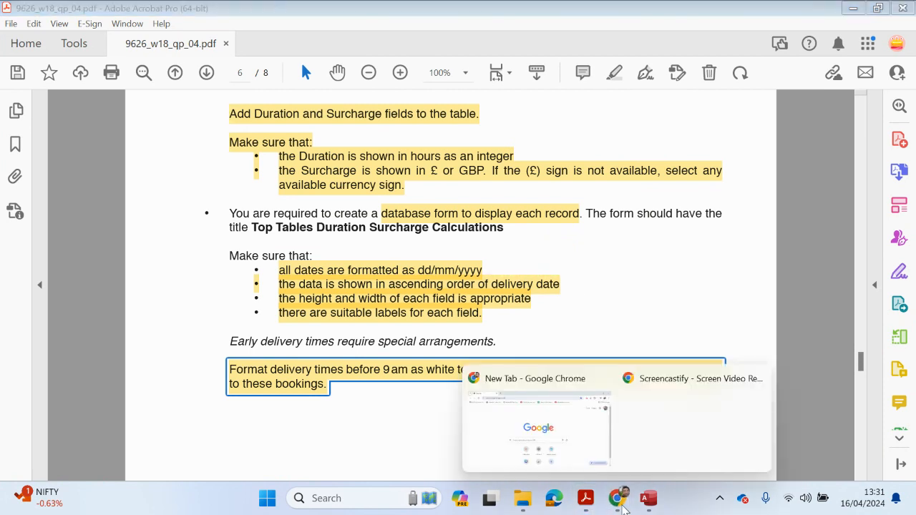
left_click(601, 455)
left_click(760, 44)
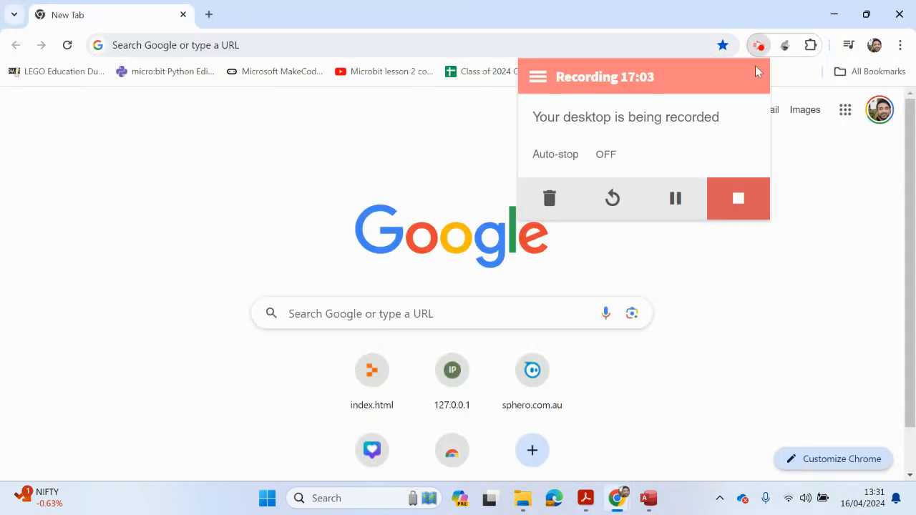